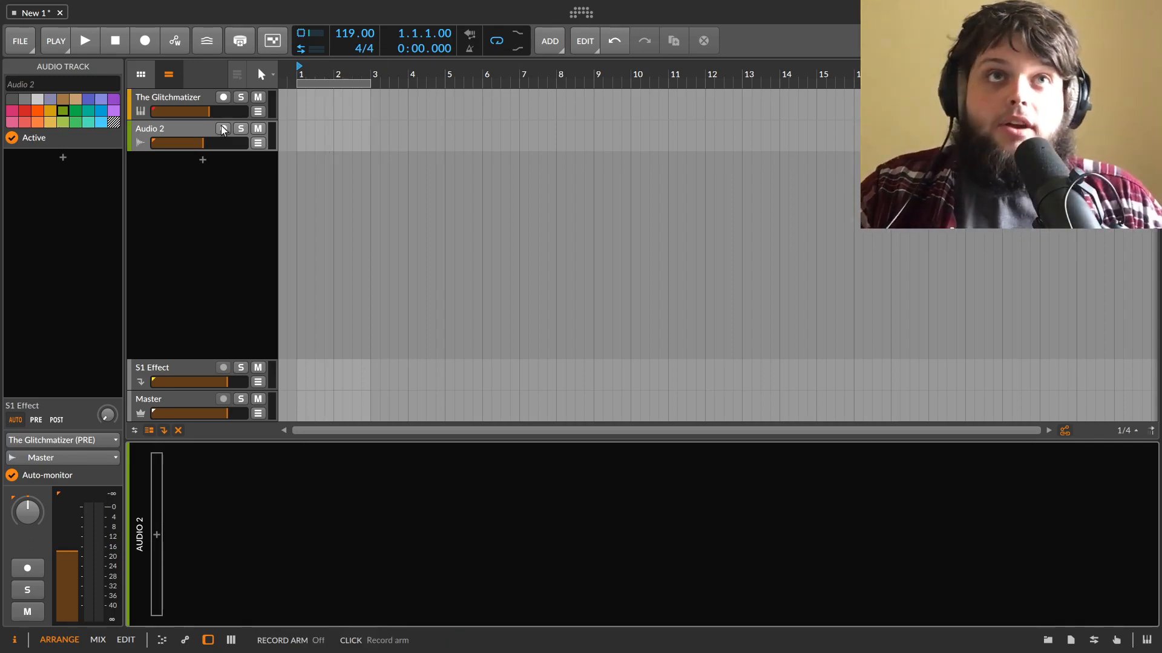
Step: Browse the clip library, insert the Legend 808 Detroit drum clip at bar 1 on its own track, and audition it
click(179, 132)
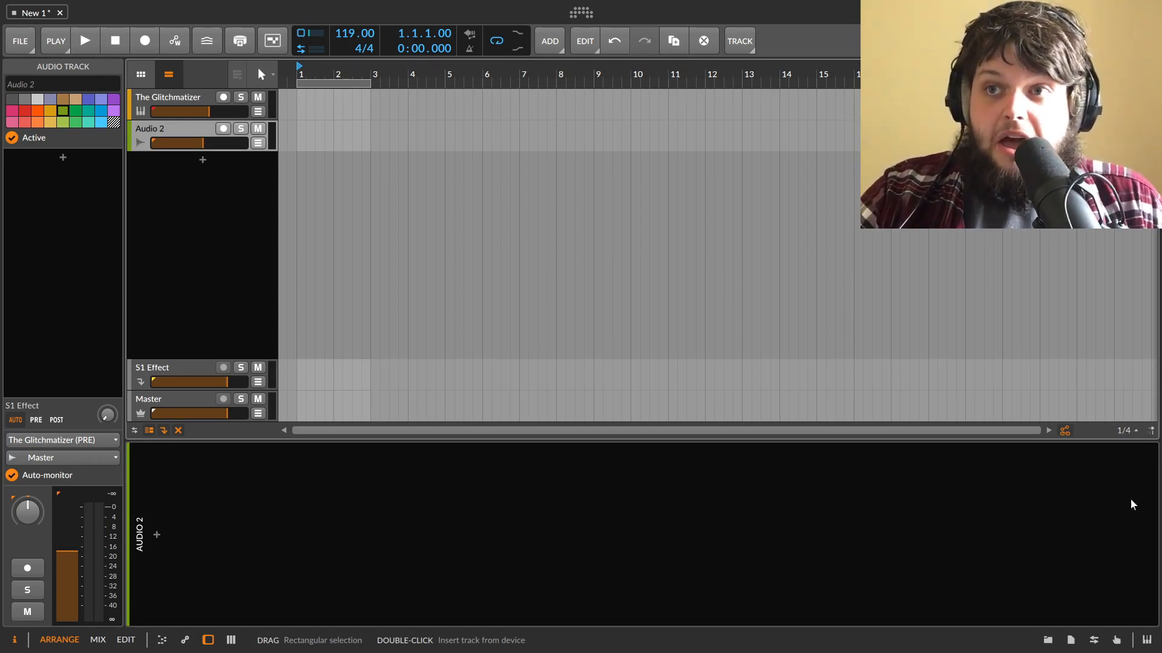
click(1050, 643)
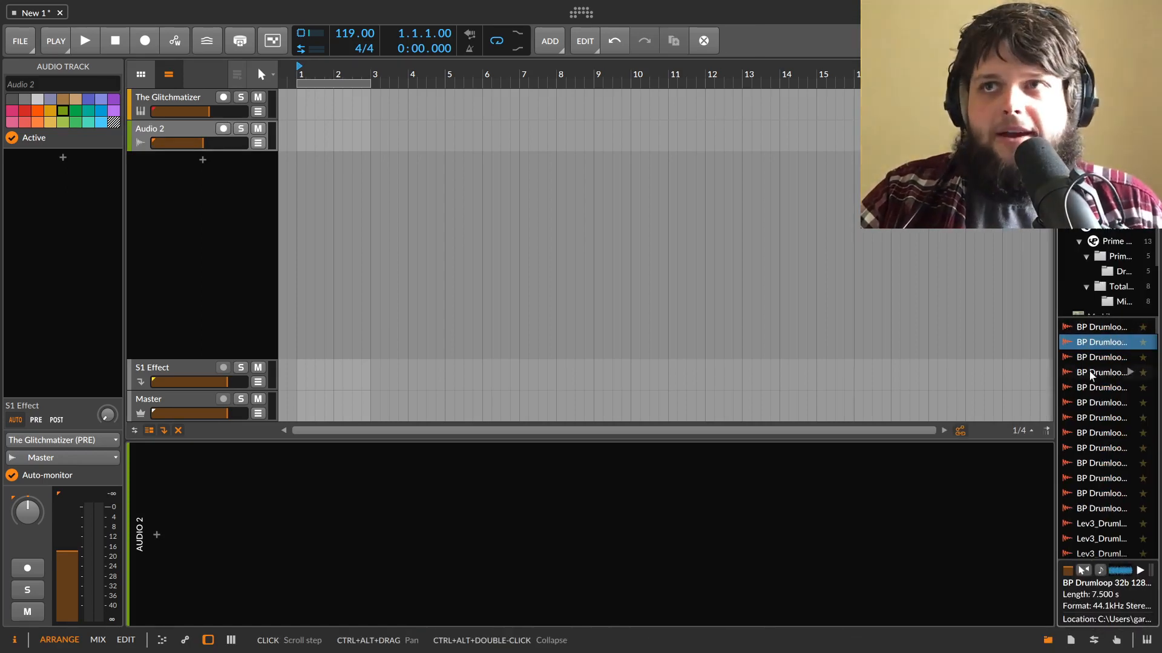
click(1120, 74)
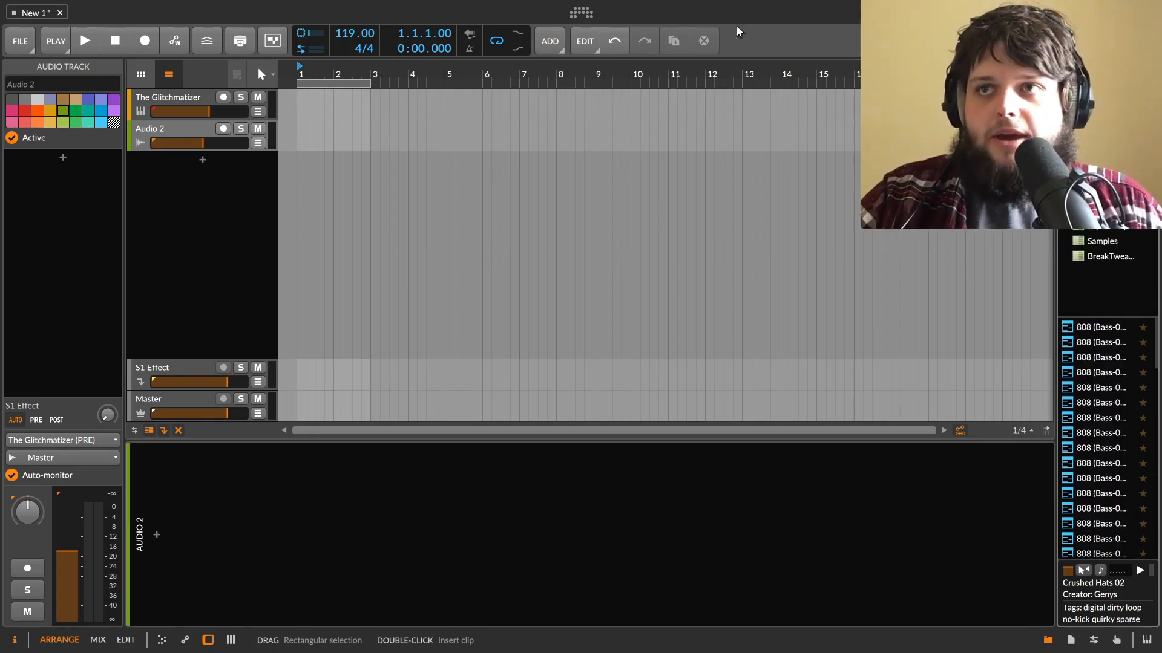
scroll(1153, 476, down, 2)
scroll(1153, 480, up, 2)
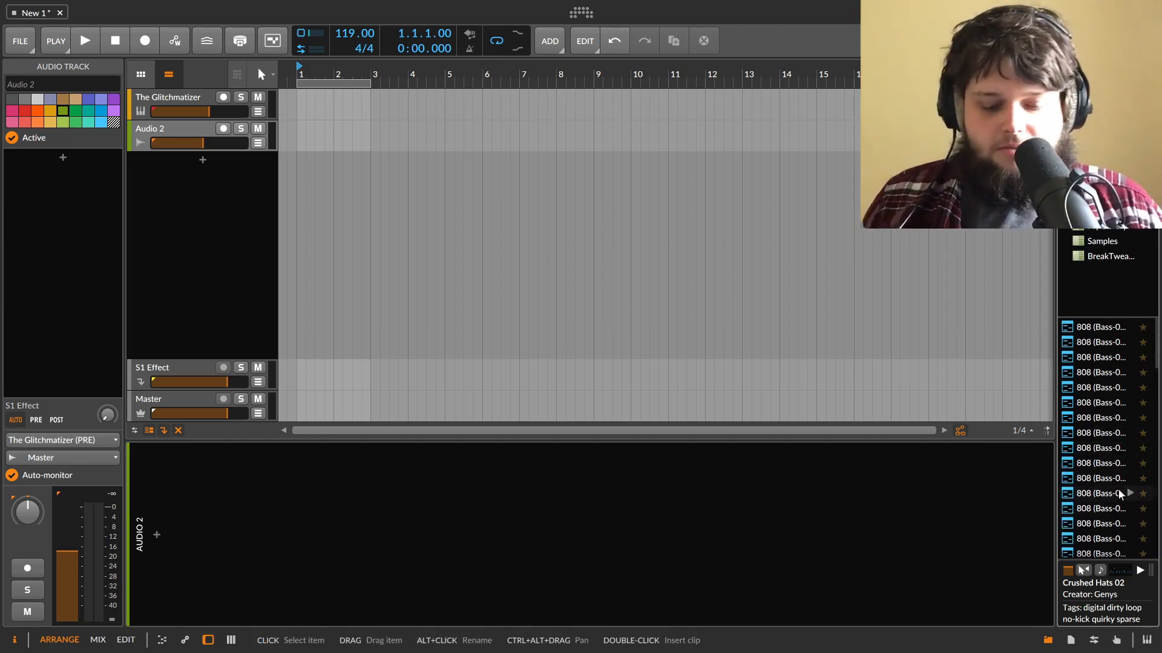
scroll(1120, 493, down, 5)
key(space)
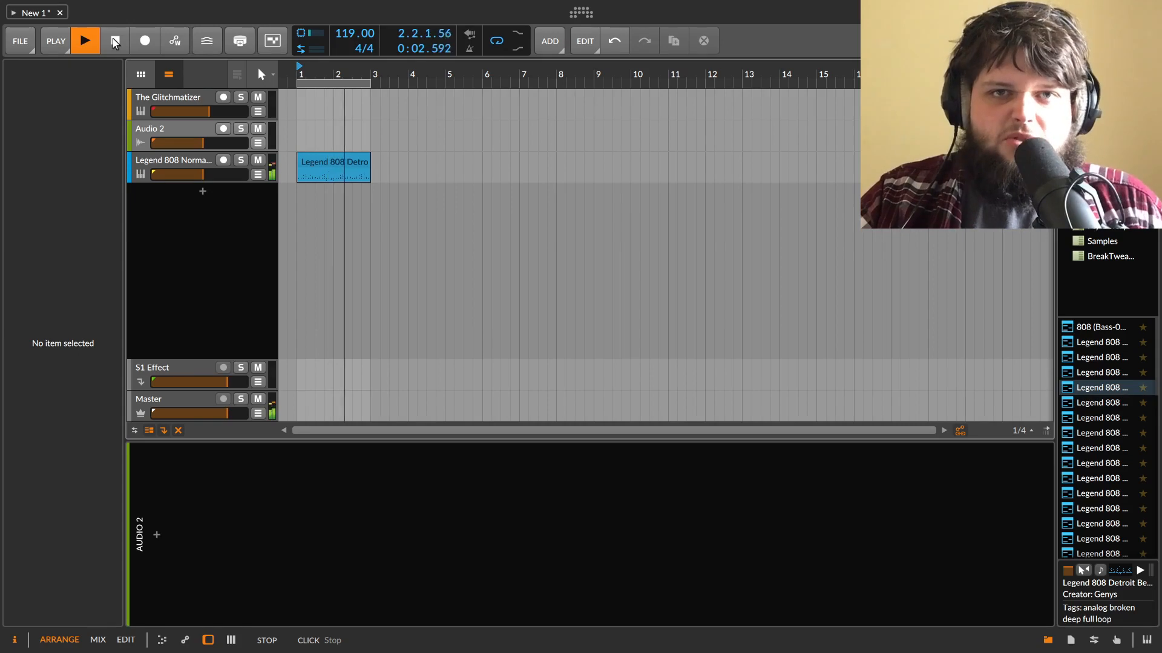
key(space)
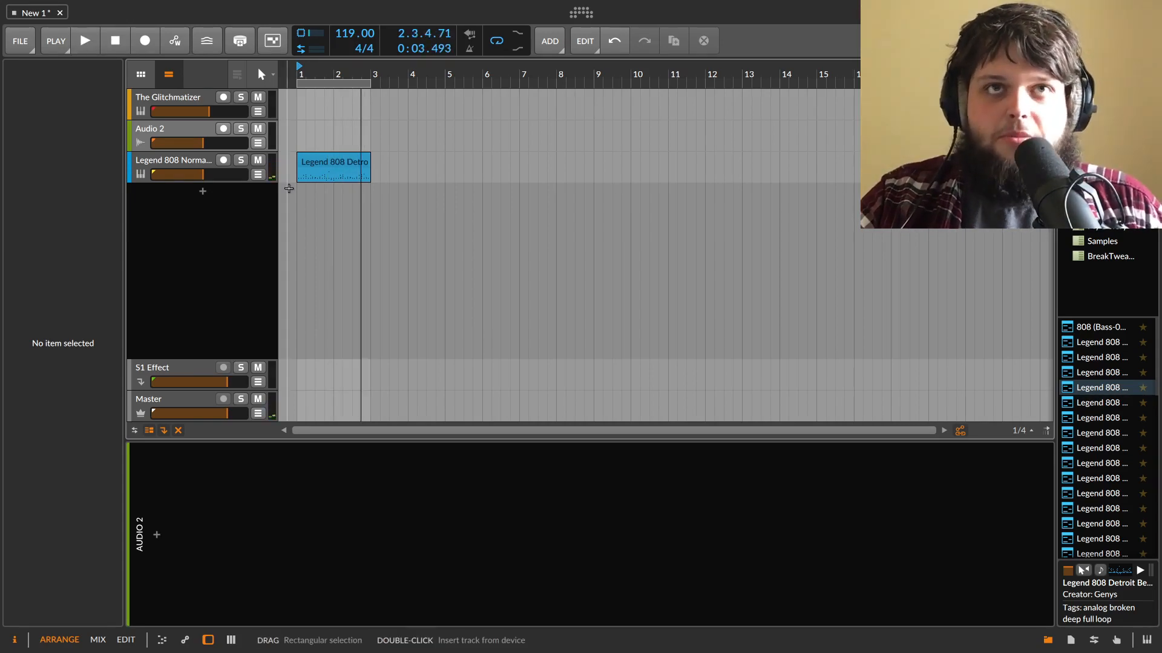
Step: Open the Legend 808 Detroit clip in the full-size note editor and show its notes as named drum lanes
double_click(334, 150)
drag(571, 438, 571, 430)
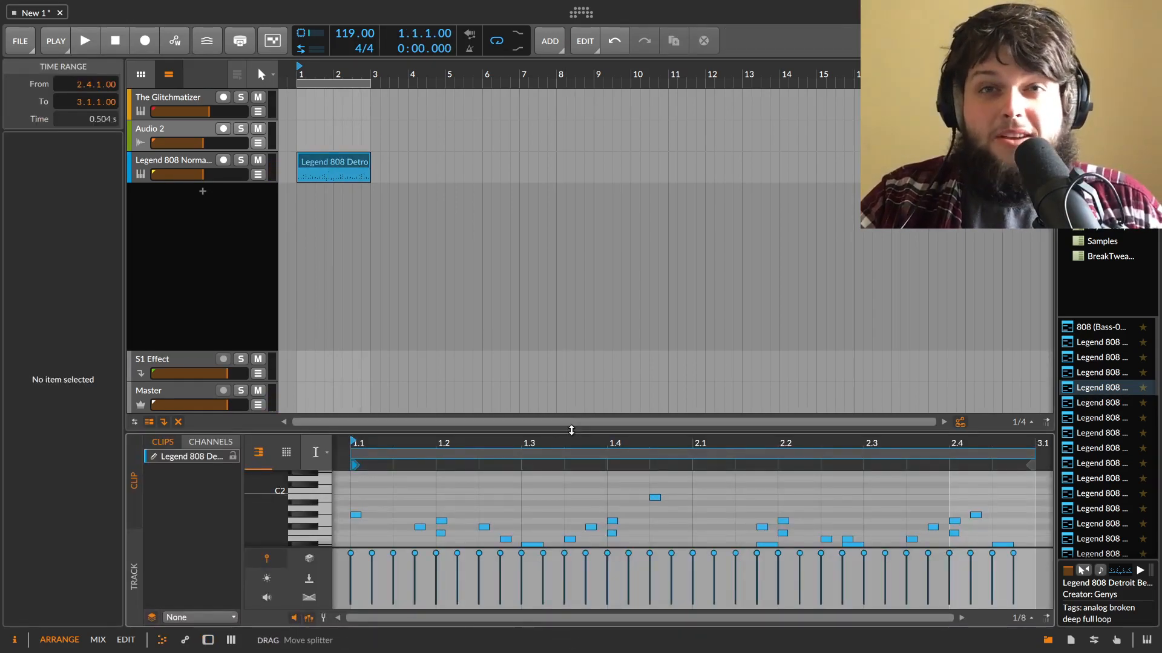
click(124, 641)
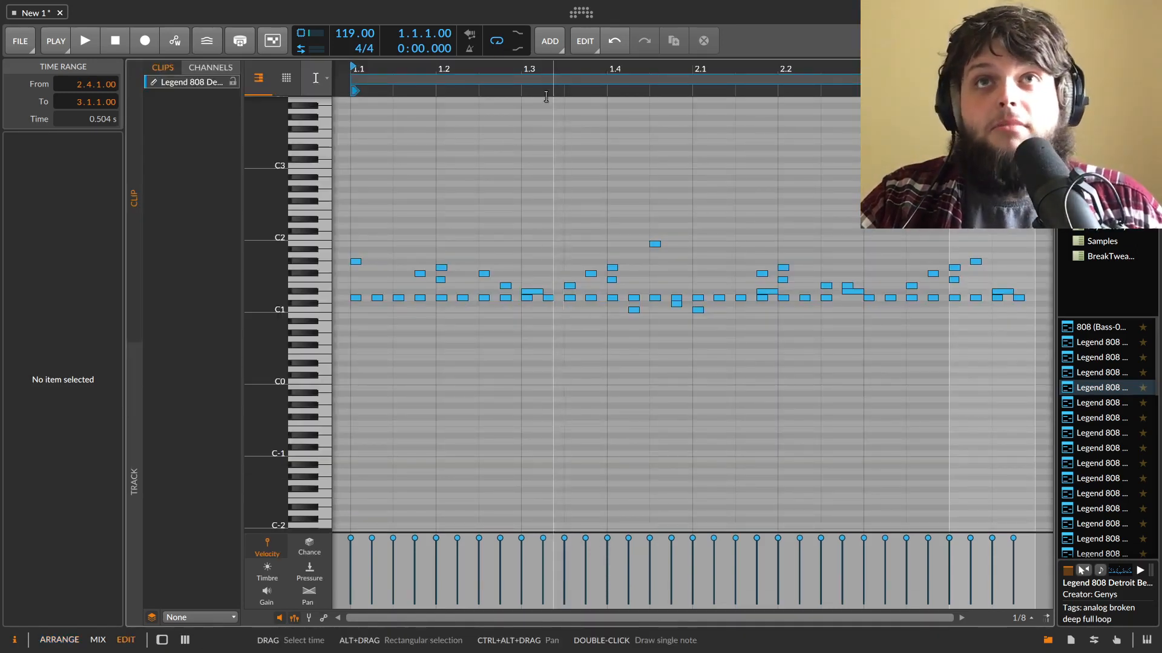
click(558, 74)
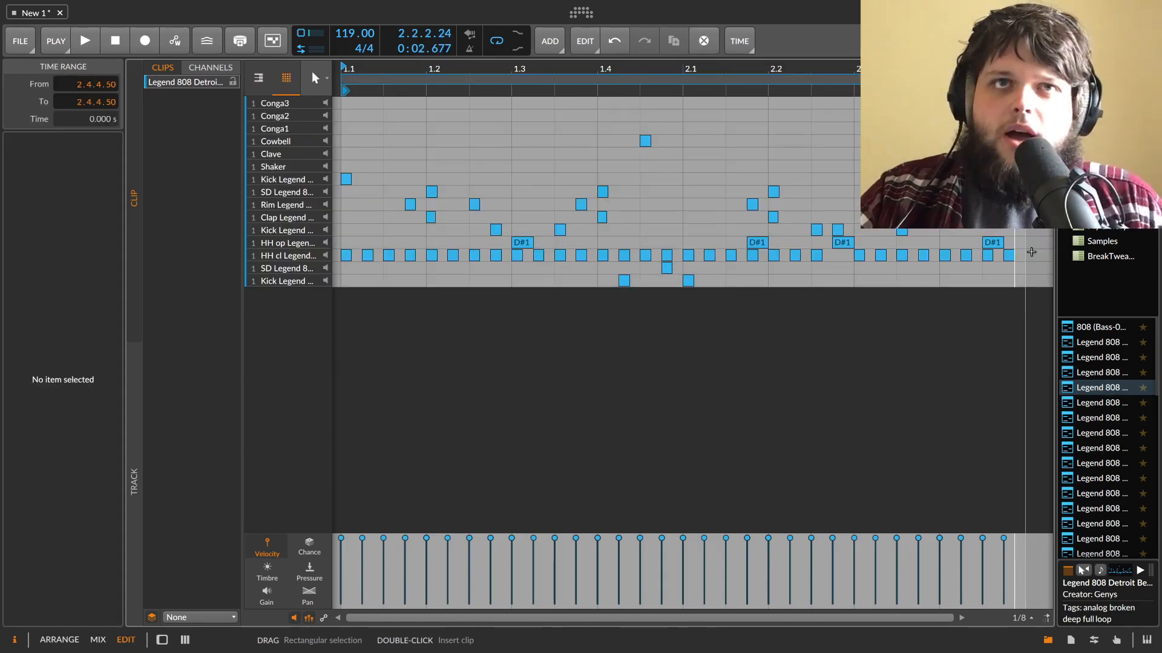
Step: Select all closed hi-hat notes in the clip and lower their chance to about 51%
drag(1031, 252, 341, 255)
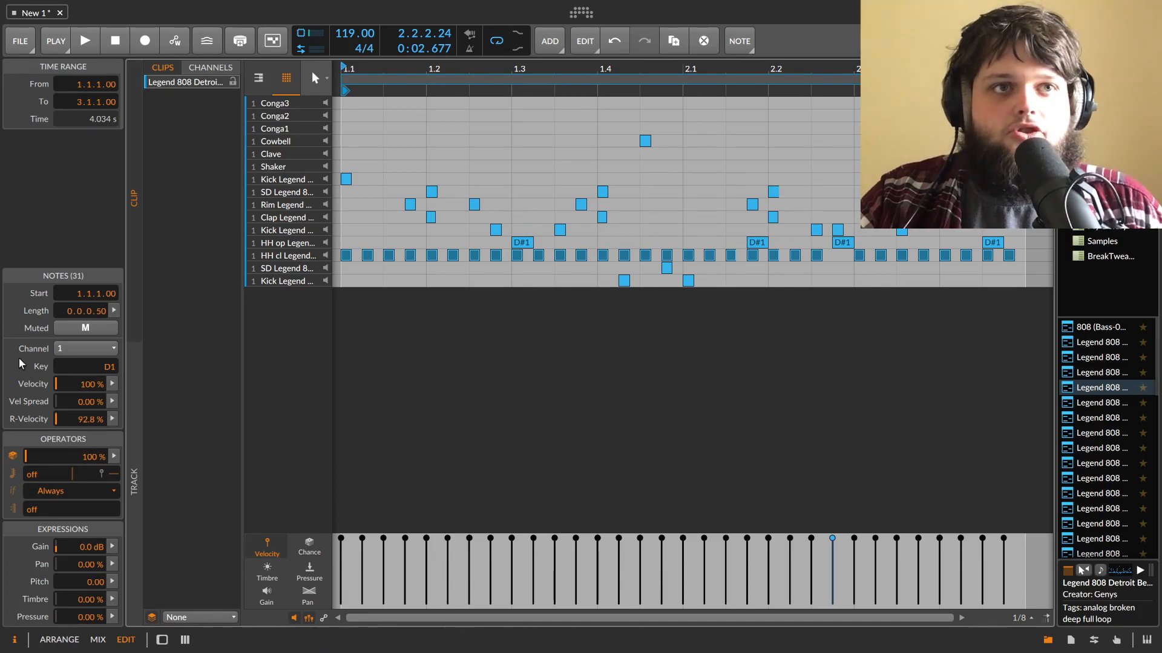
key(space)
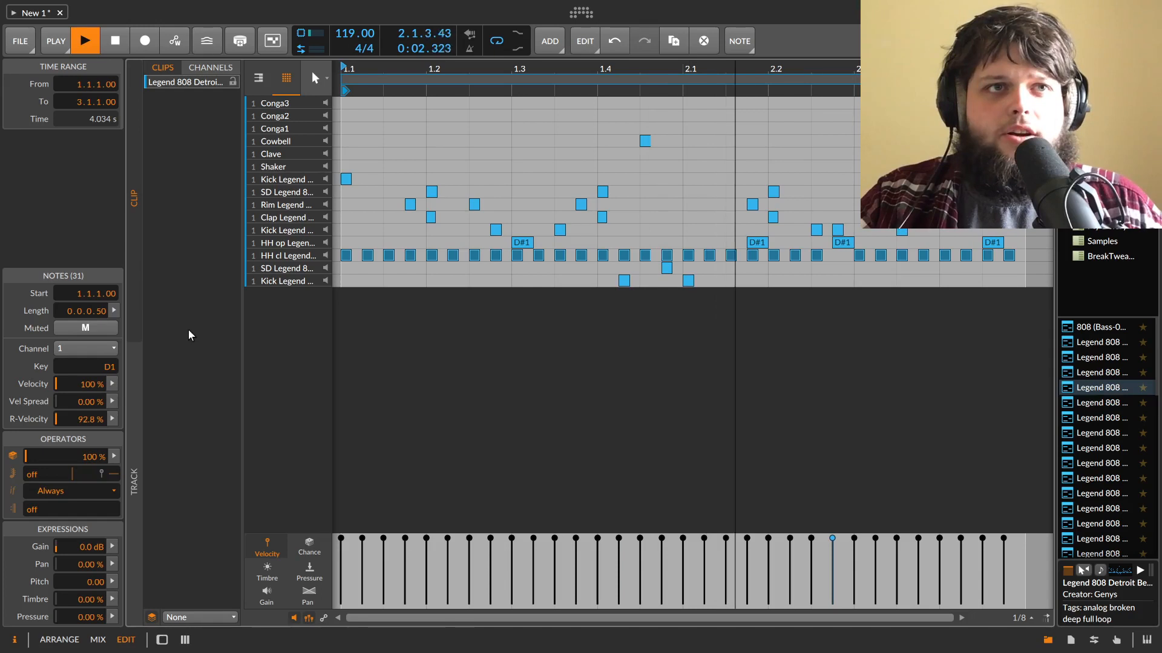
key(space)
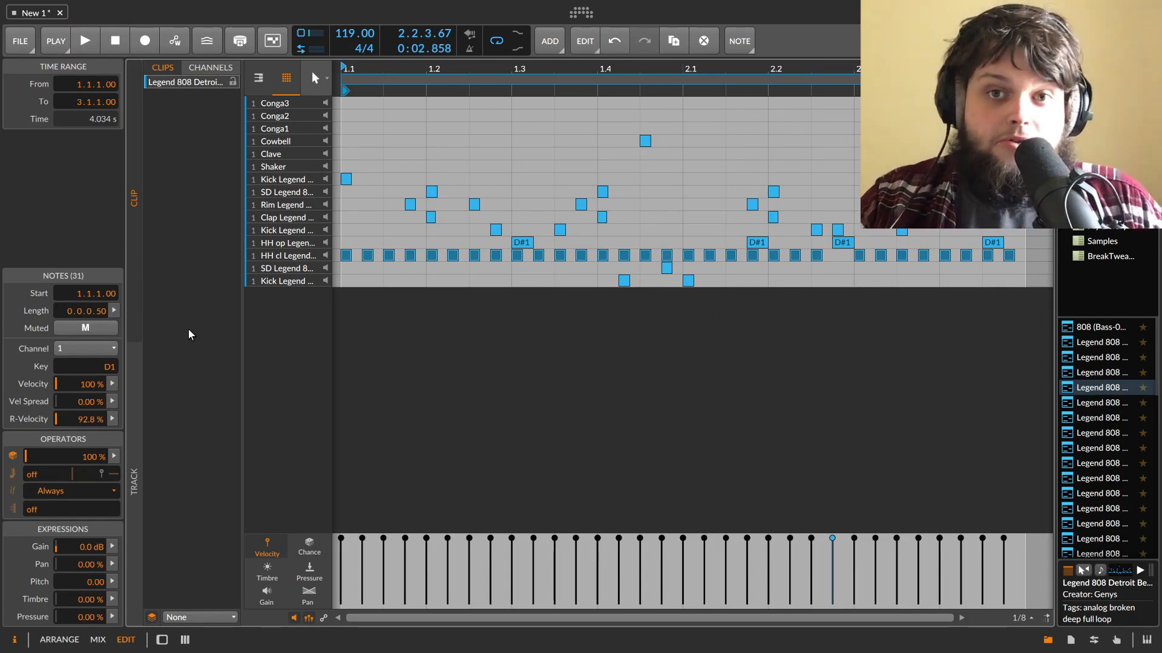
click(315, 553)
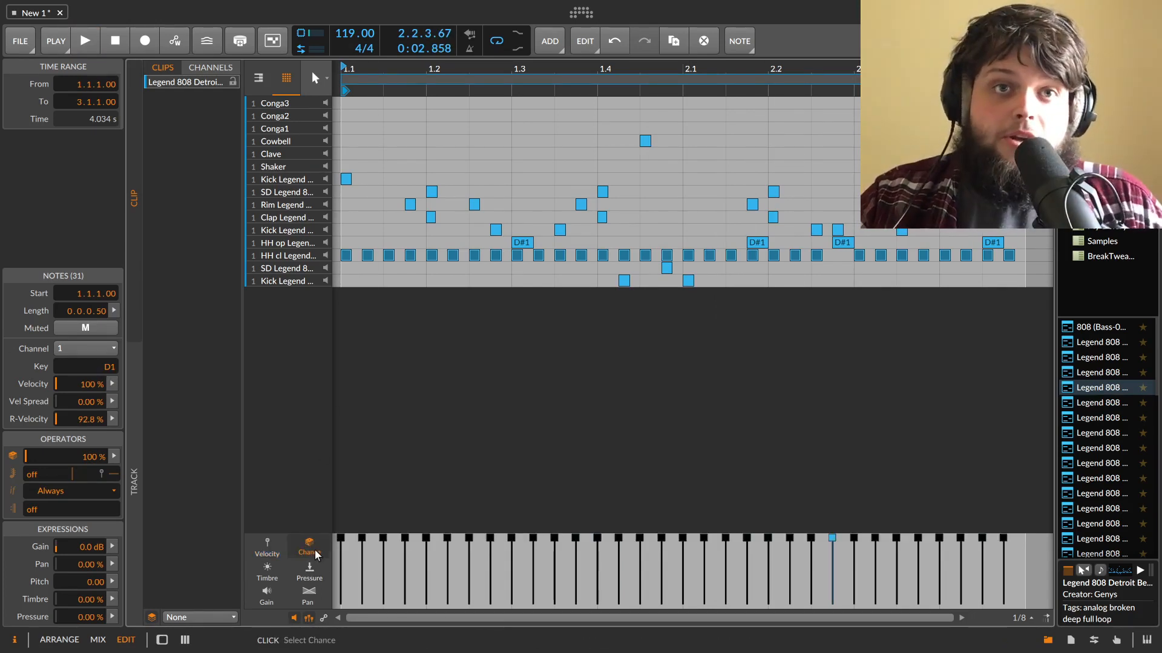
drag(372, 540, 380, 573)
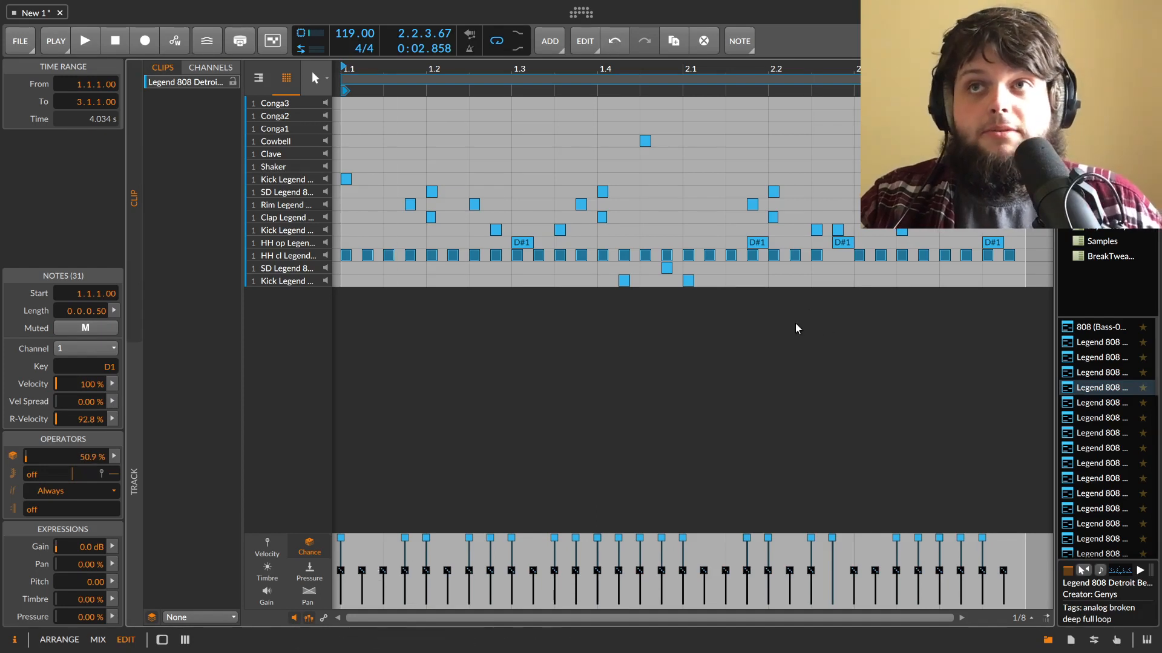
Step: Play back the clip with the notes deselected to hear the randomly triggered closed hi-hats
key(space)
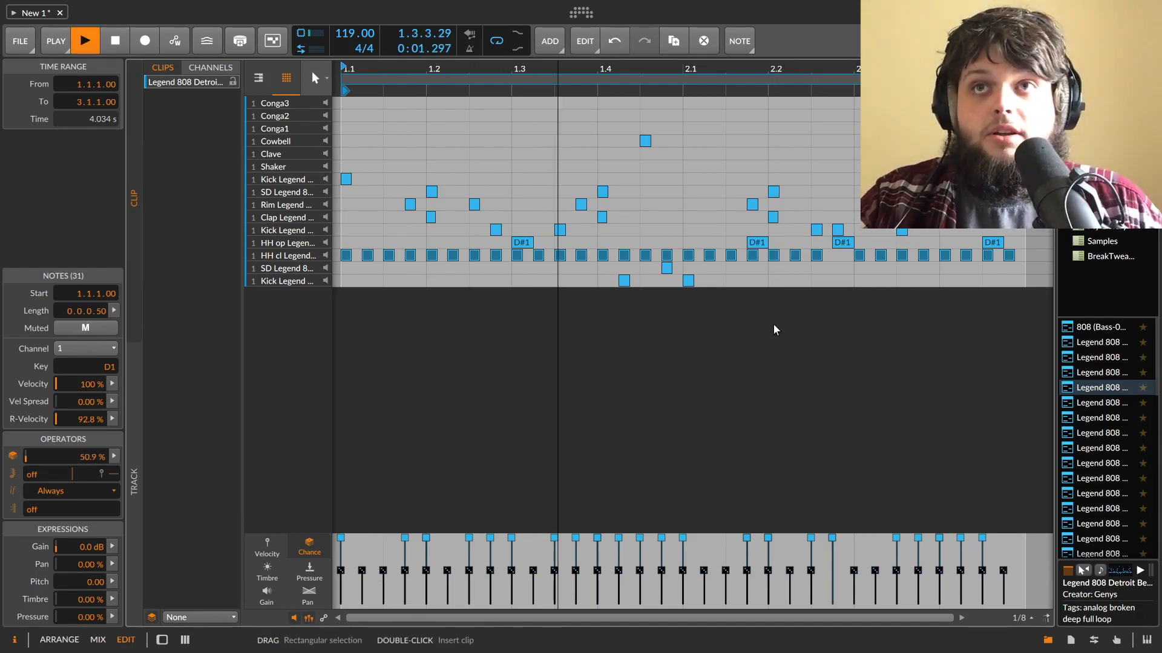
click(770, 268)
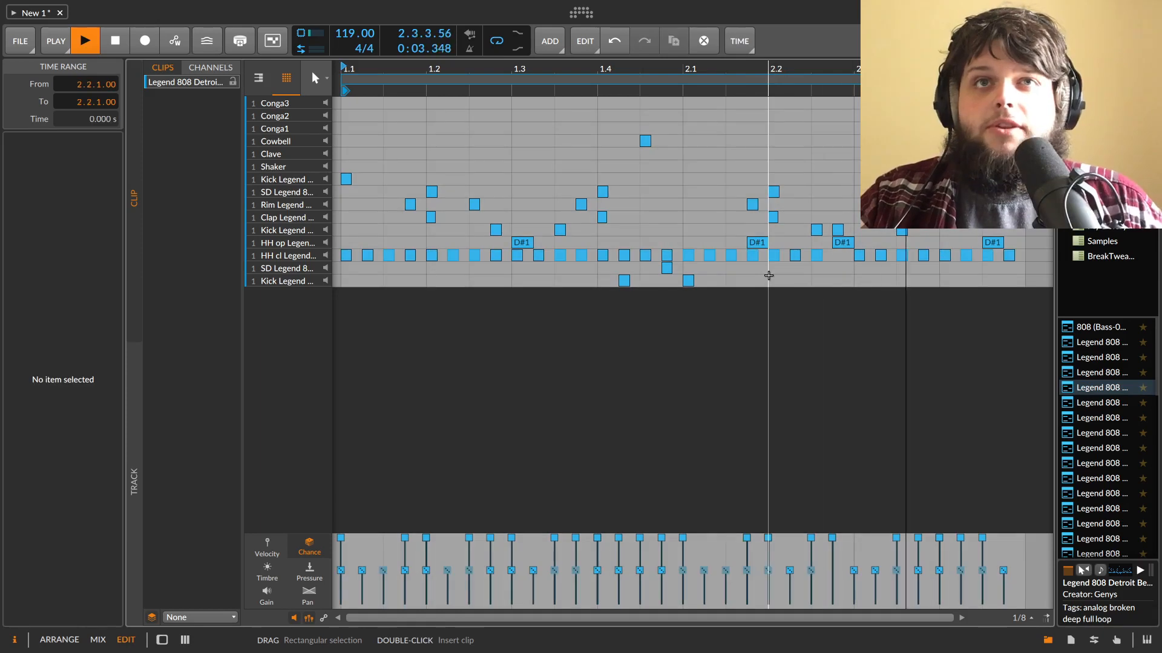
key(space)
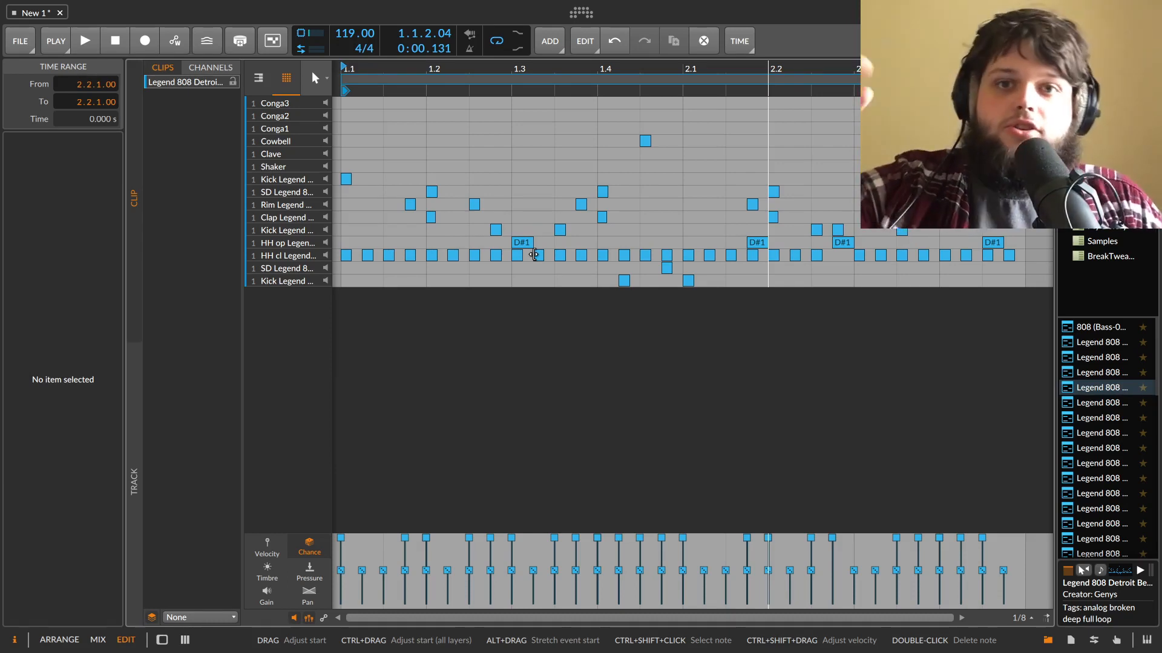
key(space)
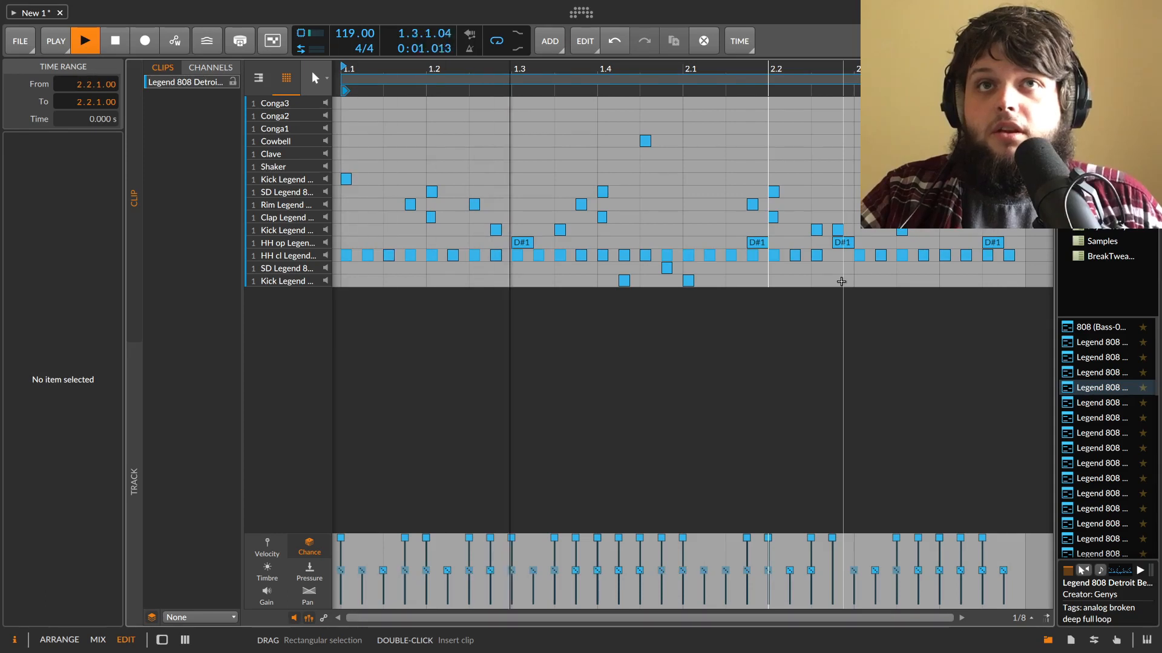
key(space)
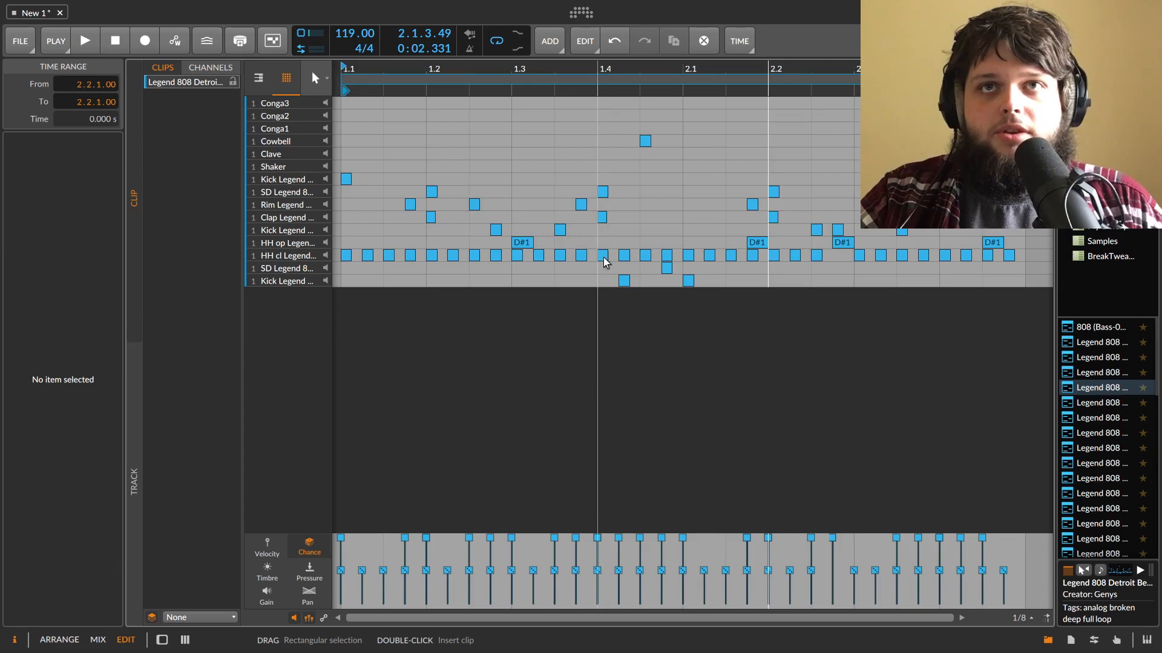
Step: Lengthen the closed hi-hat notes at 1.4.3 and 2.3.3 to 0.0.2.00 each
click(625, 256)
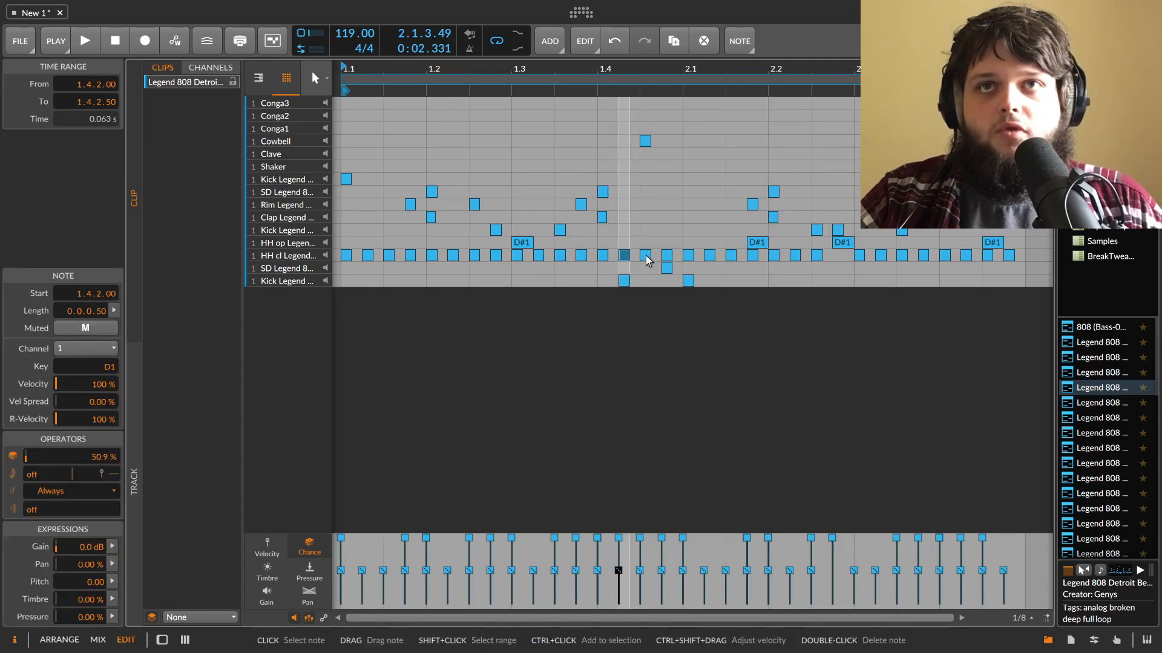
drag(647, 256, 664, 261)
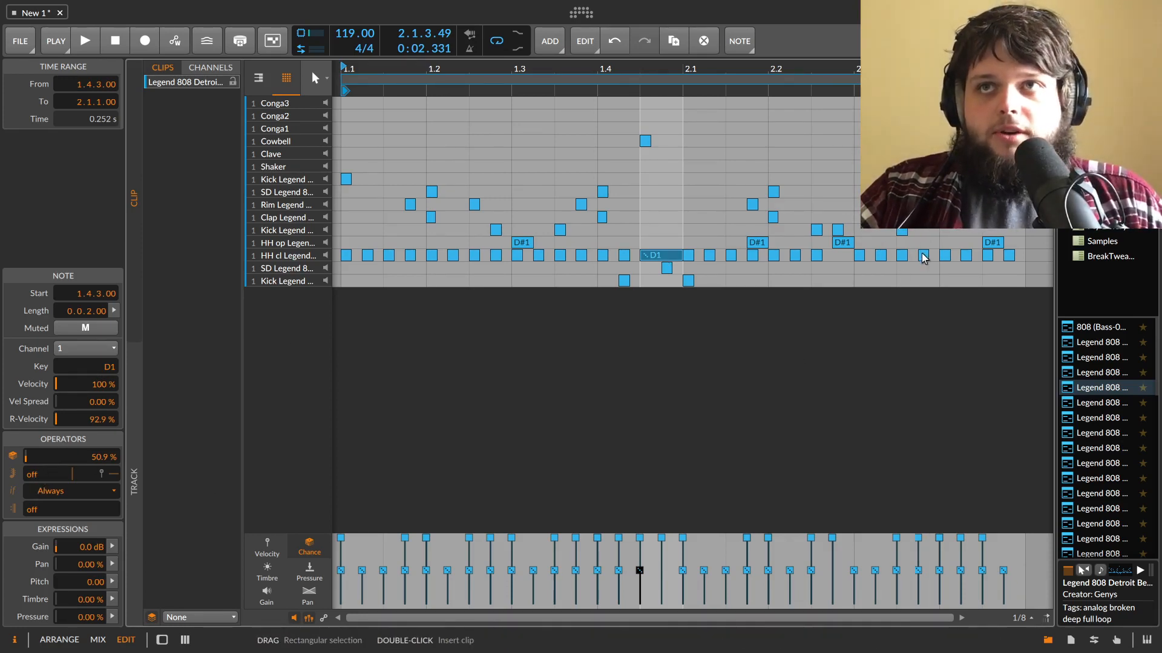
click(903, 255)
drag(904, 256, 933, 258)
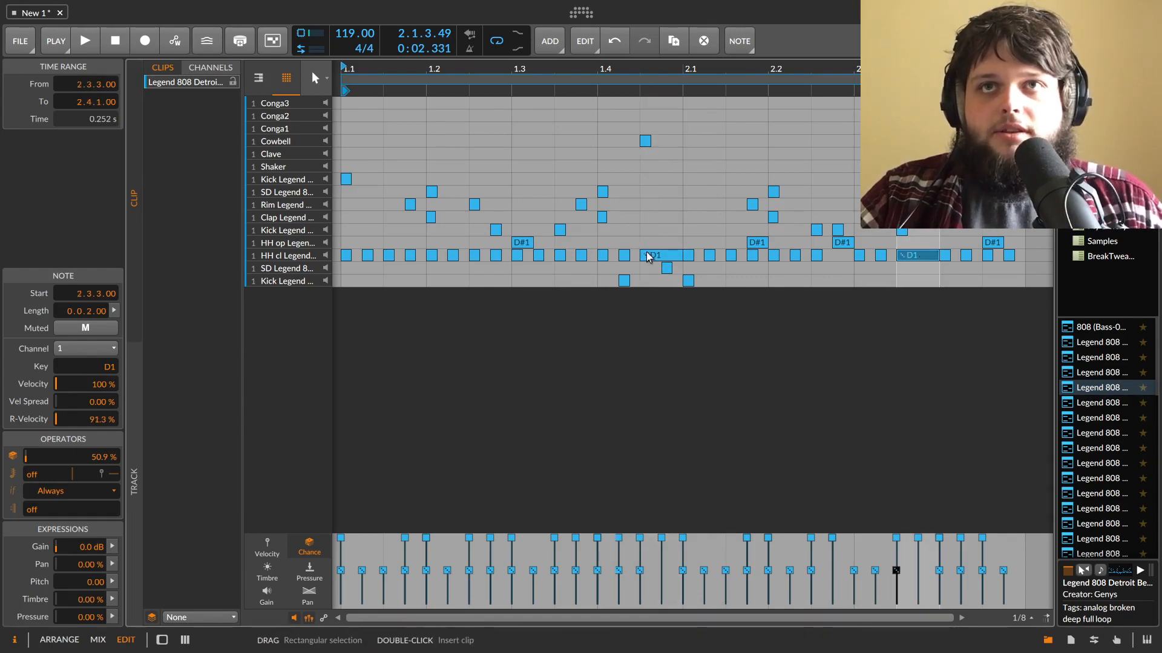
Step: Set the repeat count of the long closed hi-hat note at 1.4.3 to 12 and play back the roll
click(644, 254)
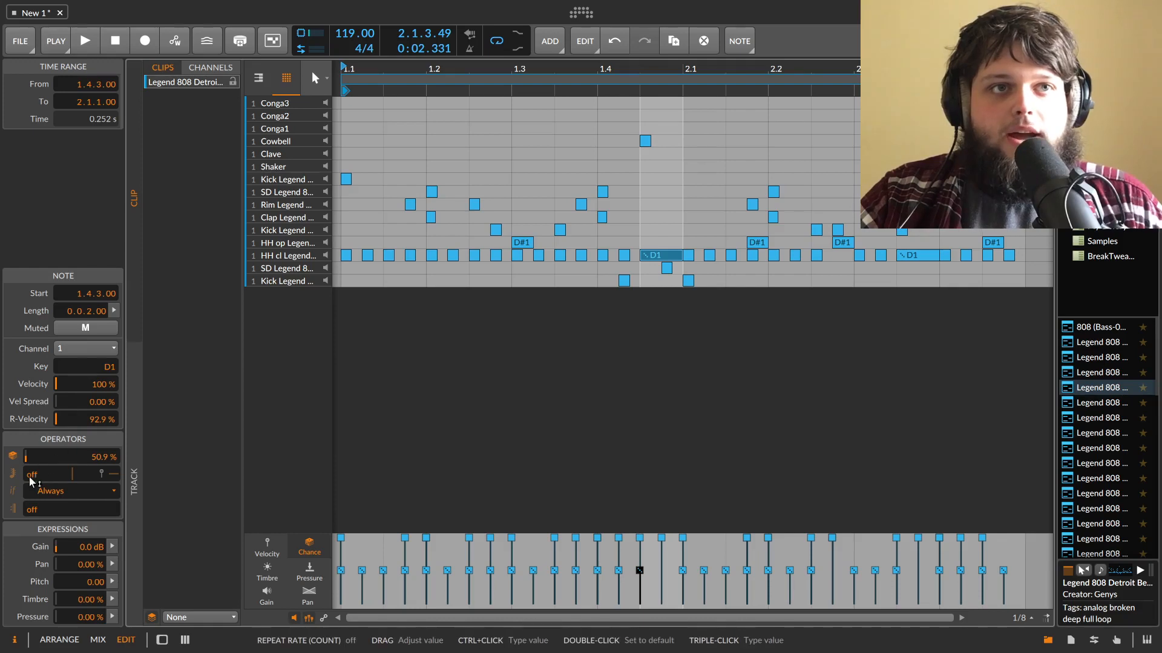
drag(29, 481, 29, 459)
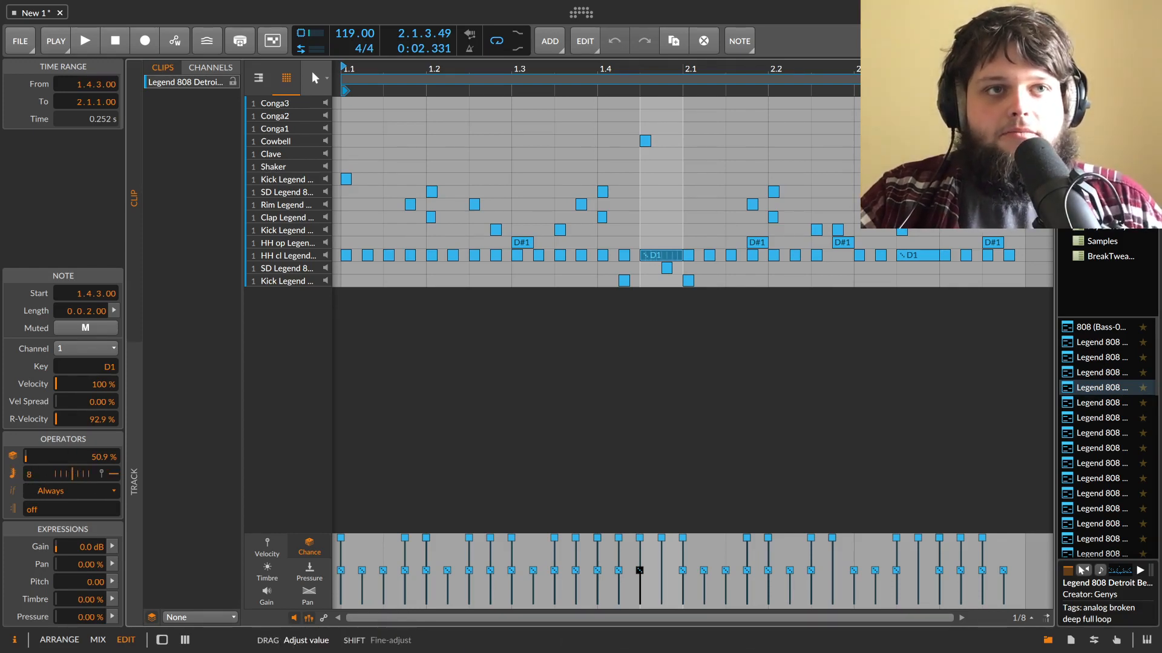
drag(29, 474, 30, 467)
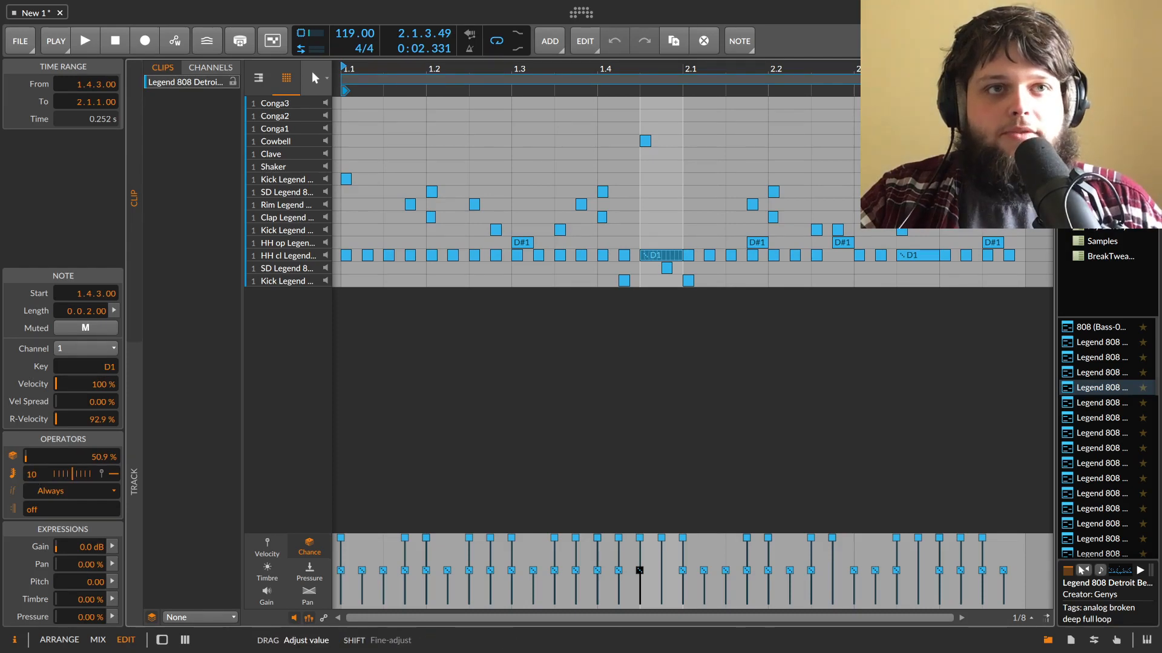
key(space)
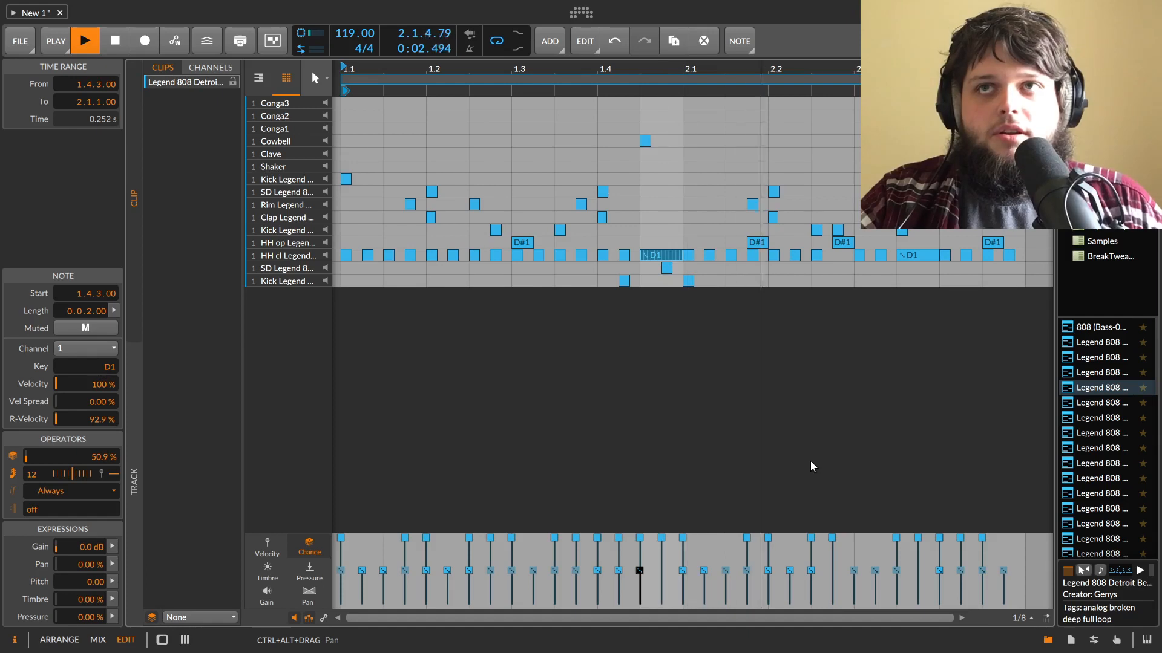
key(space)
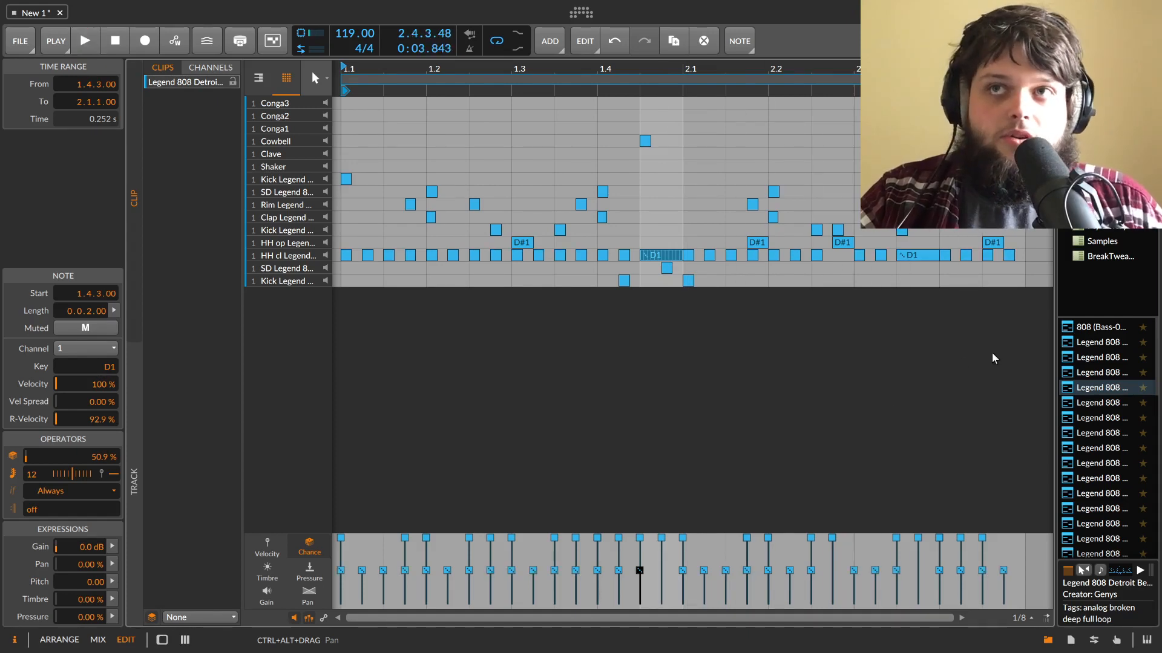
Step: Reset the chance of the long closed hi-hat note at 2.3.3 to 100% and set its repeat count to 24
click(915, 257)
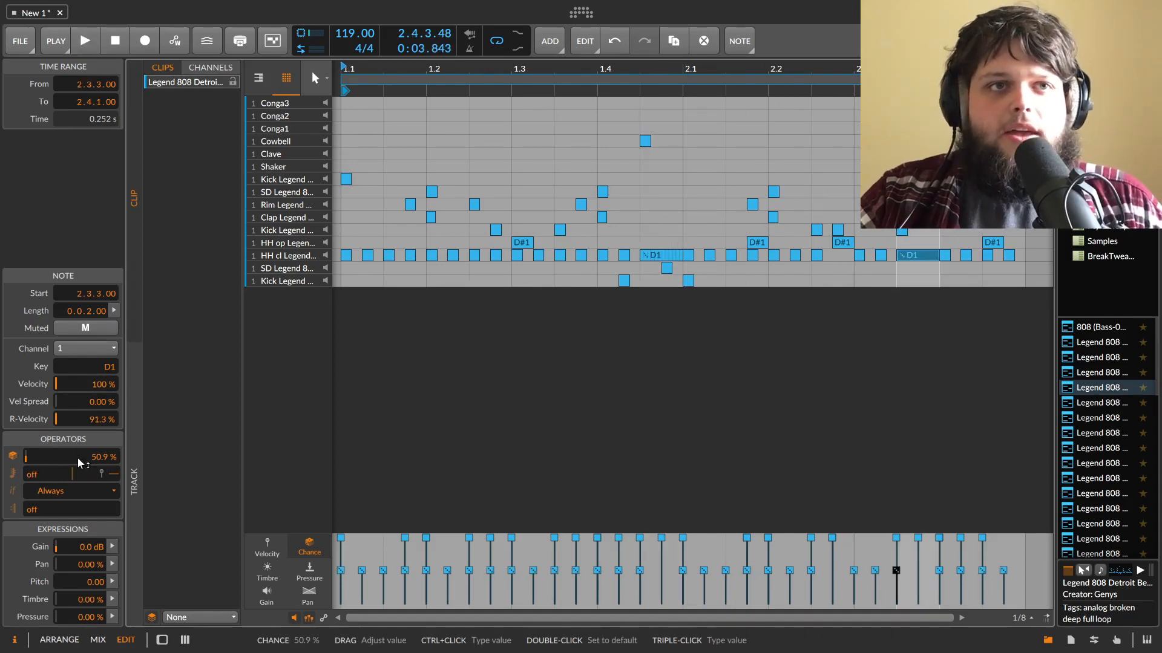
double_click(98, 460)
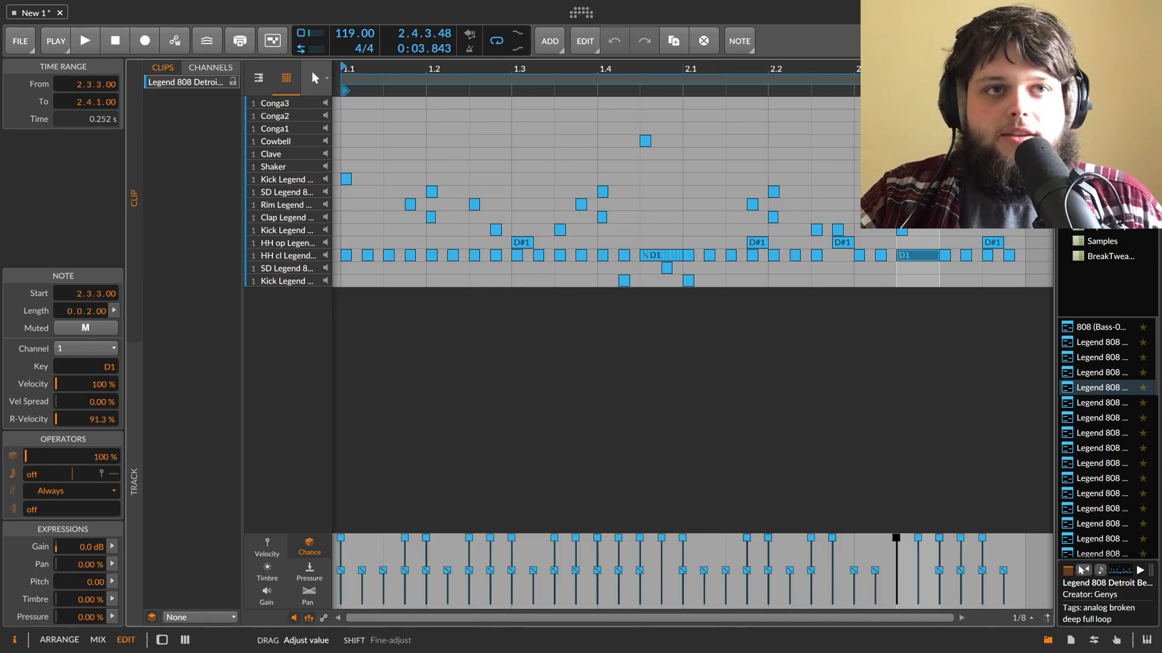
drag(27, 477, 27, 453)
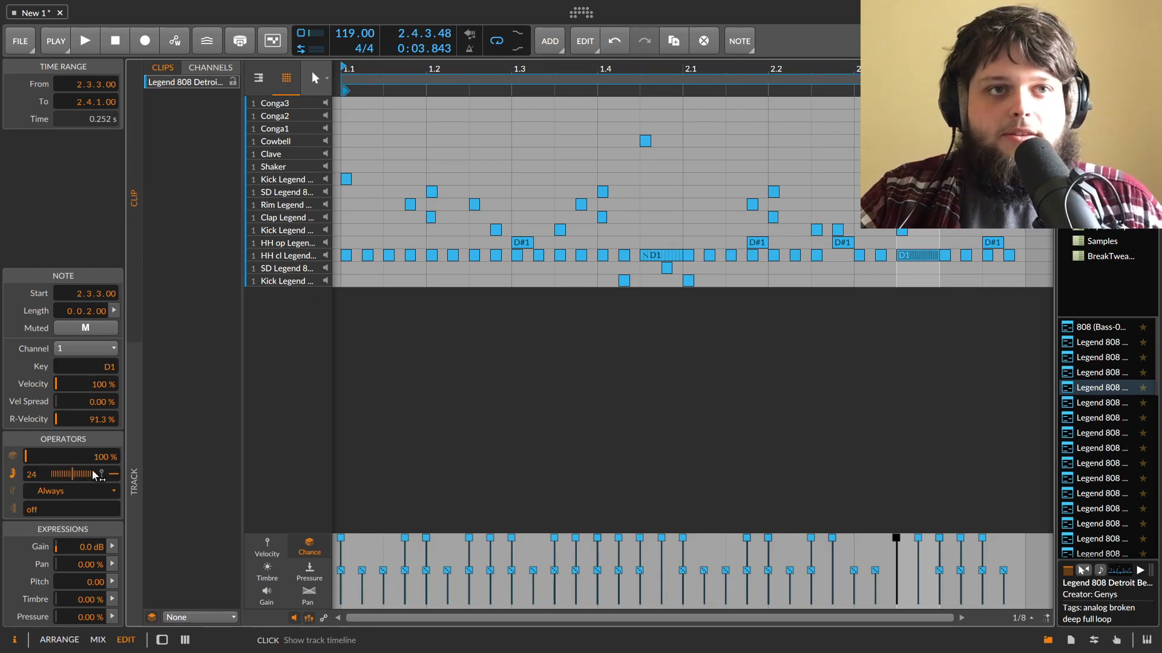
Step: Try different repeat curves on the closed hi-hat note at 2.3.3 during playback and raise its repeat count to 62
drag(72, 474, 51, 477)
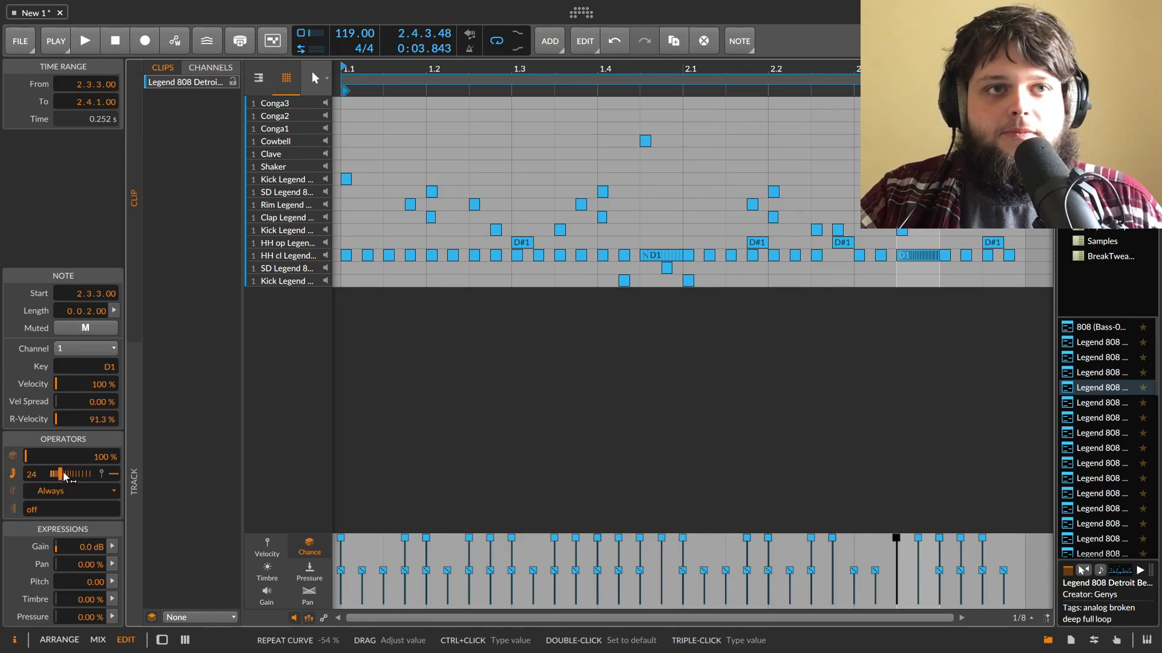
key(space)
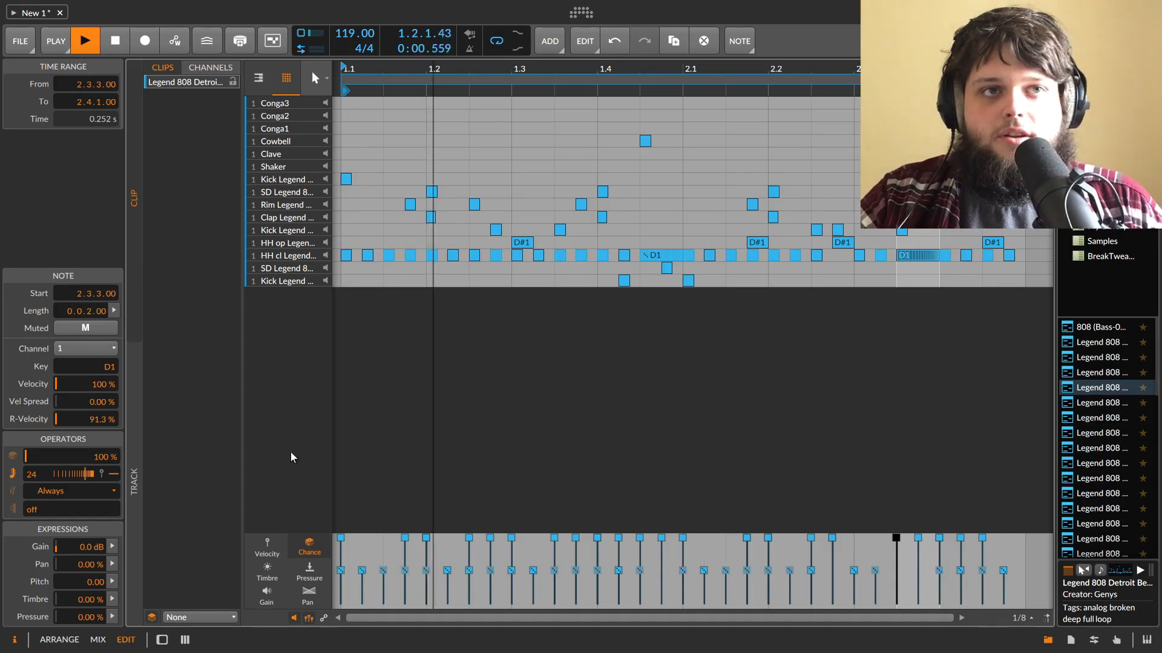
drag(91, 474, 32, 443)
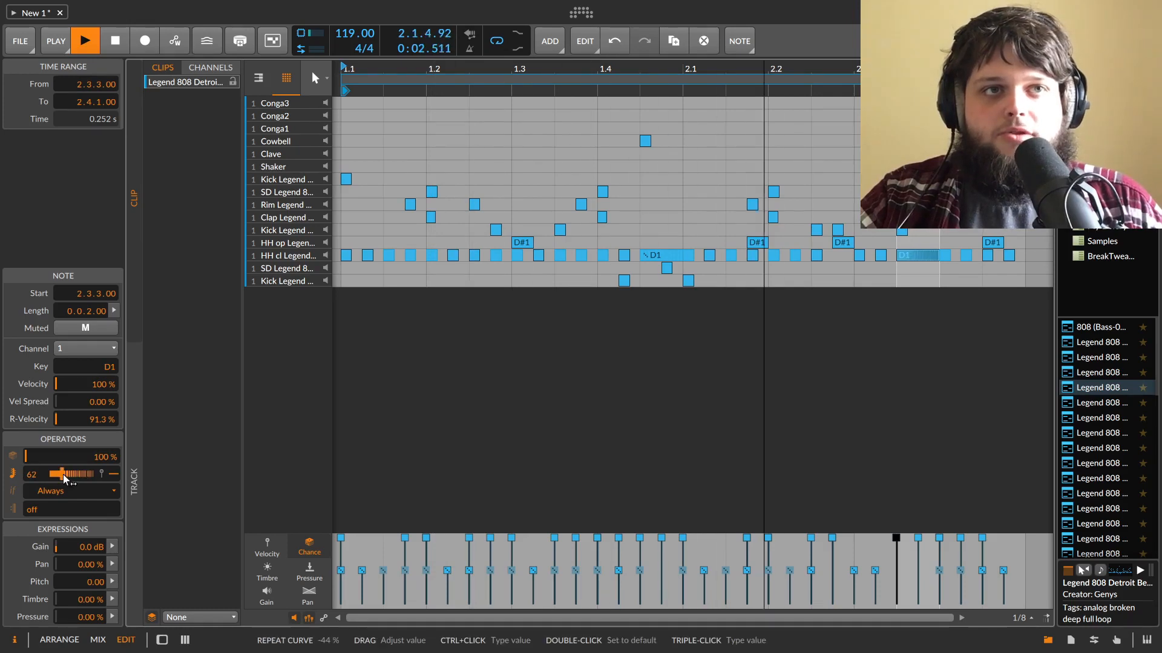
drag(63, 478, 81, 478)
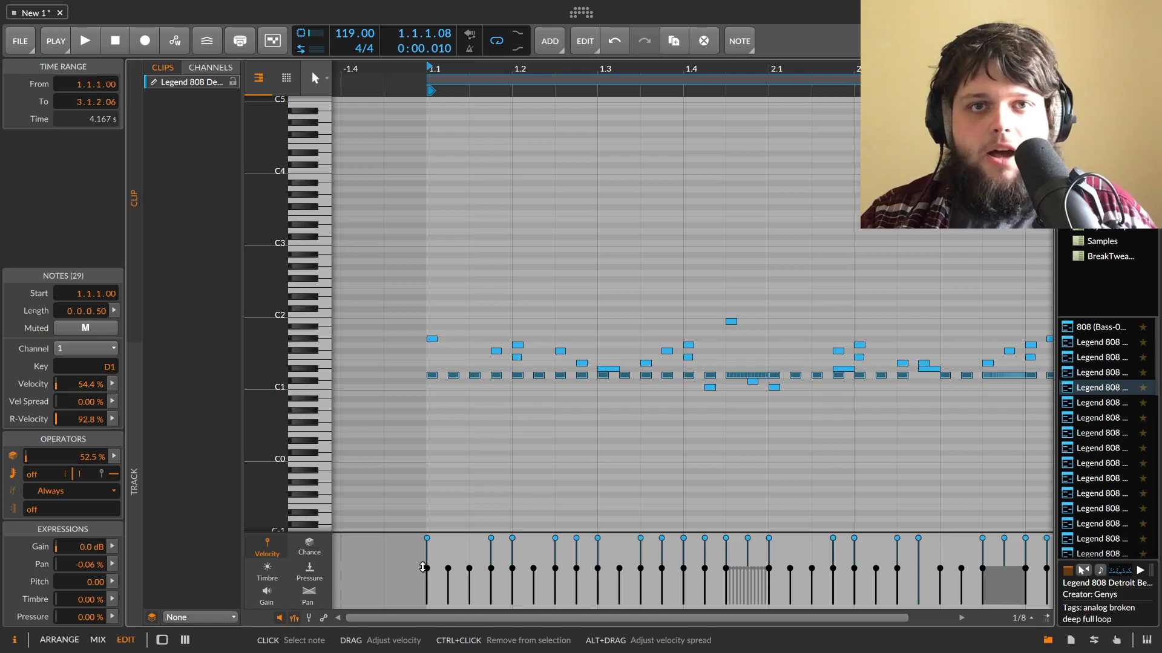
Step: Set the velocity spread of the selected closed hi-hat notes to 28.1% and play back the clip
drag(427, 570, 426, 571)
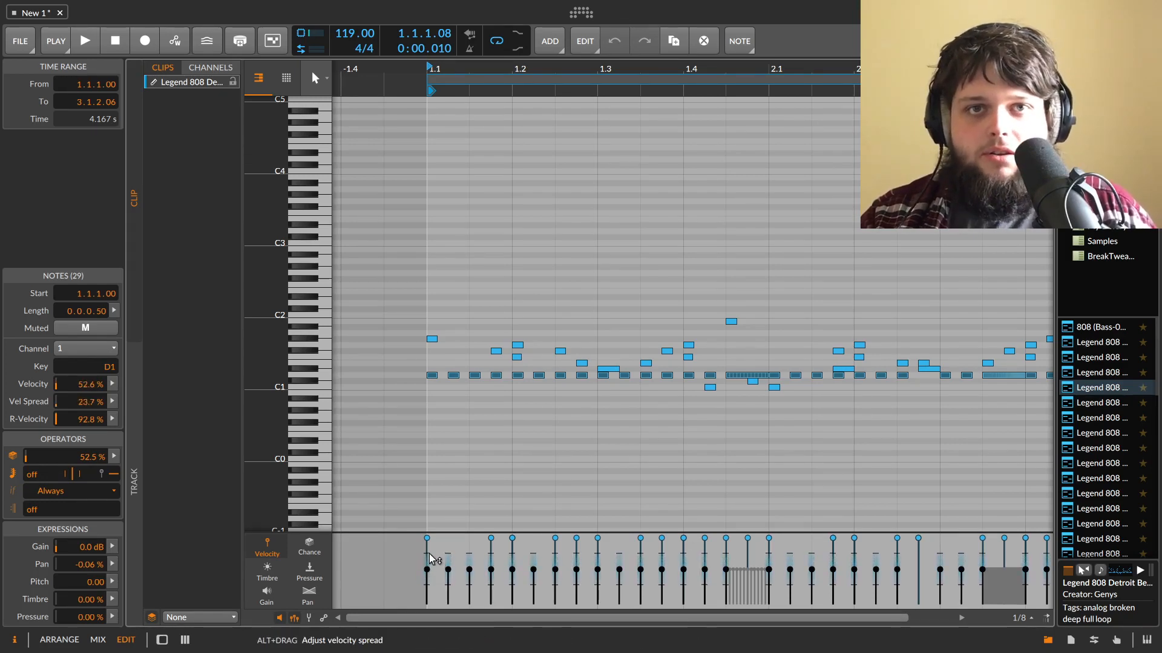
mouse_move(429, 550)
mouse_down()
mouse_move(427, 569)
mouse_move(427, 552)
mouse_up()
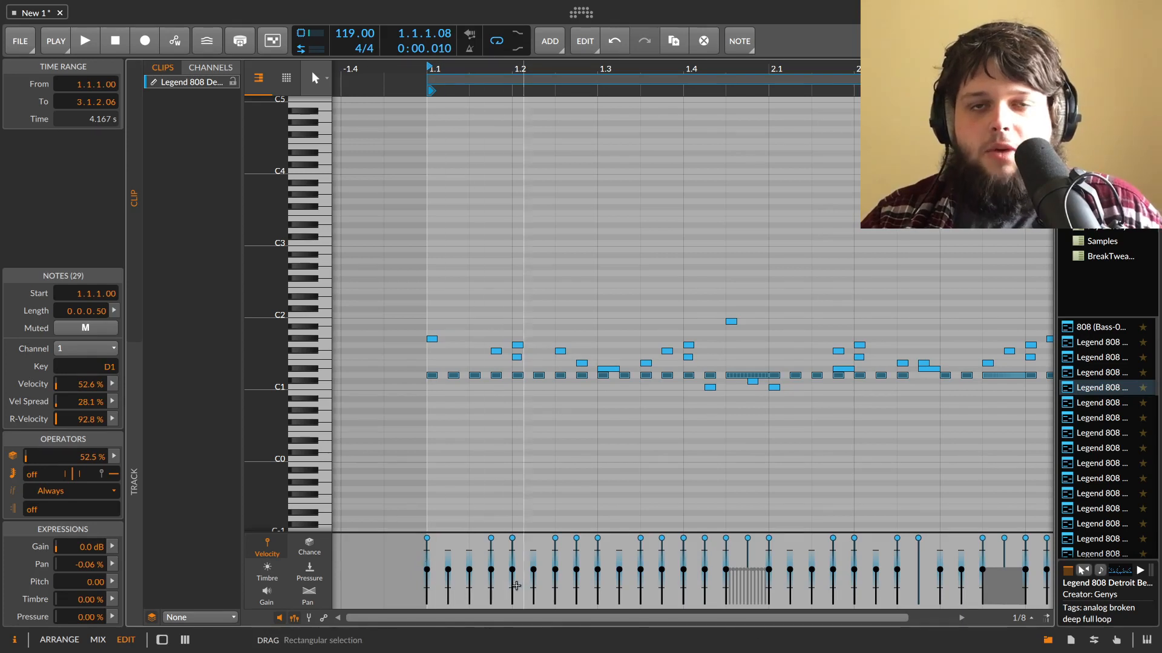
key(space)
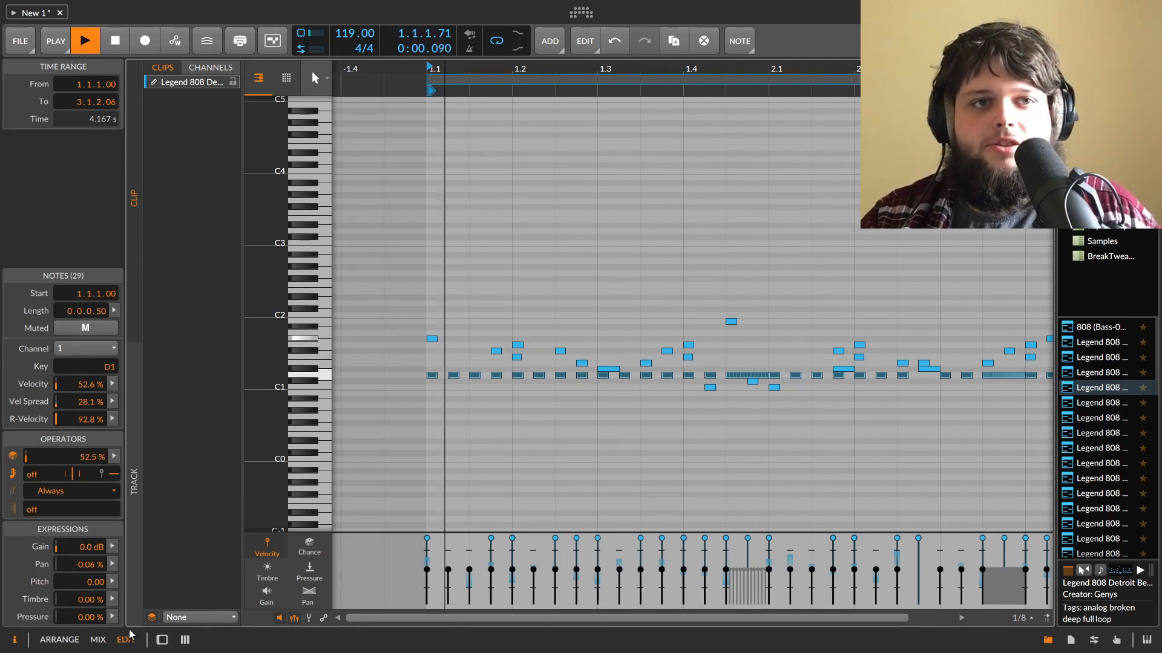
Step: Adjust the closed hi-hat sampler's velocity sensitivity and raise the Legend 808 track's volume to maximum
click(59, 640)
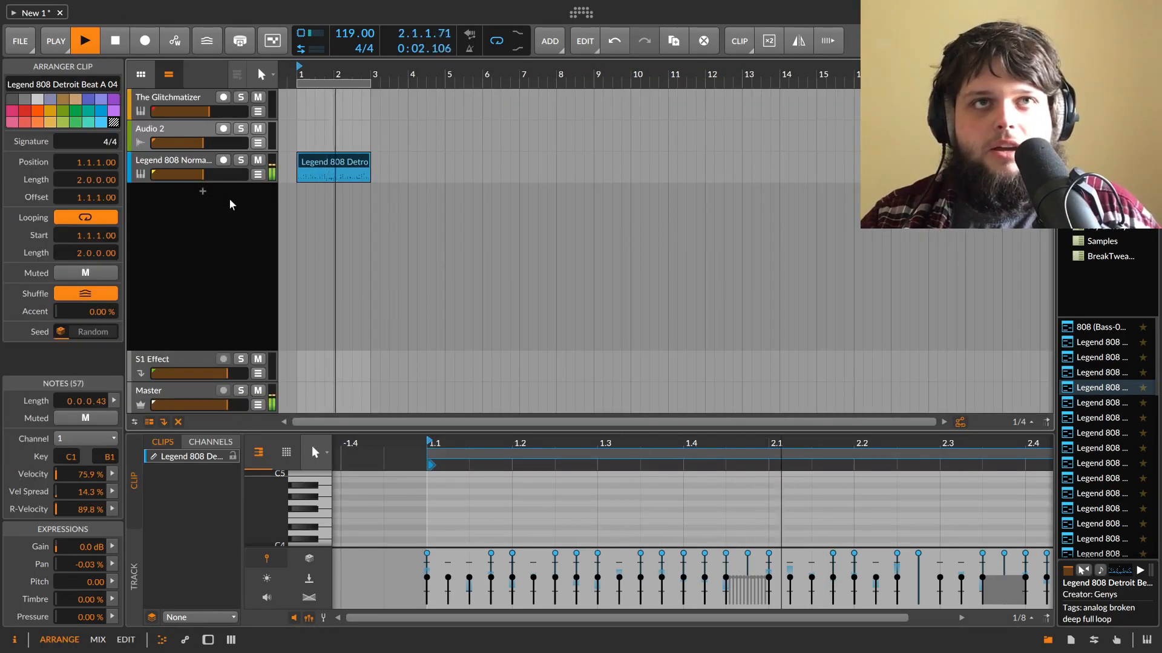
key(d)
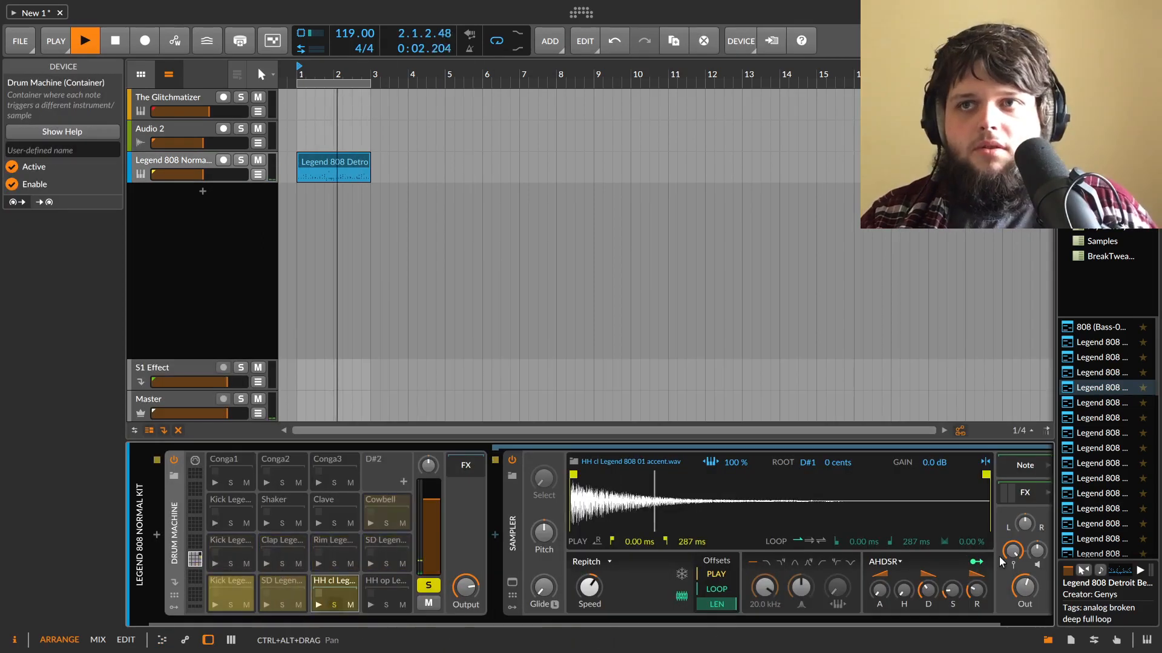
mouse_move(1017, 553)
mouse_down()
mouse_move(1018, 568)
mouse_move(1016, 555)
mouse_up()
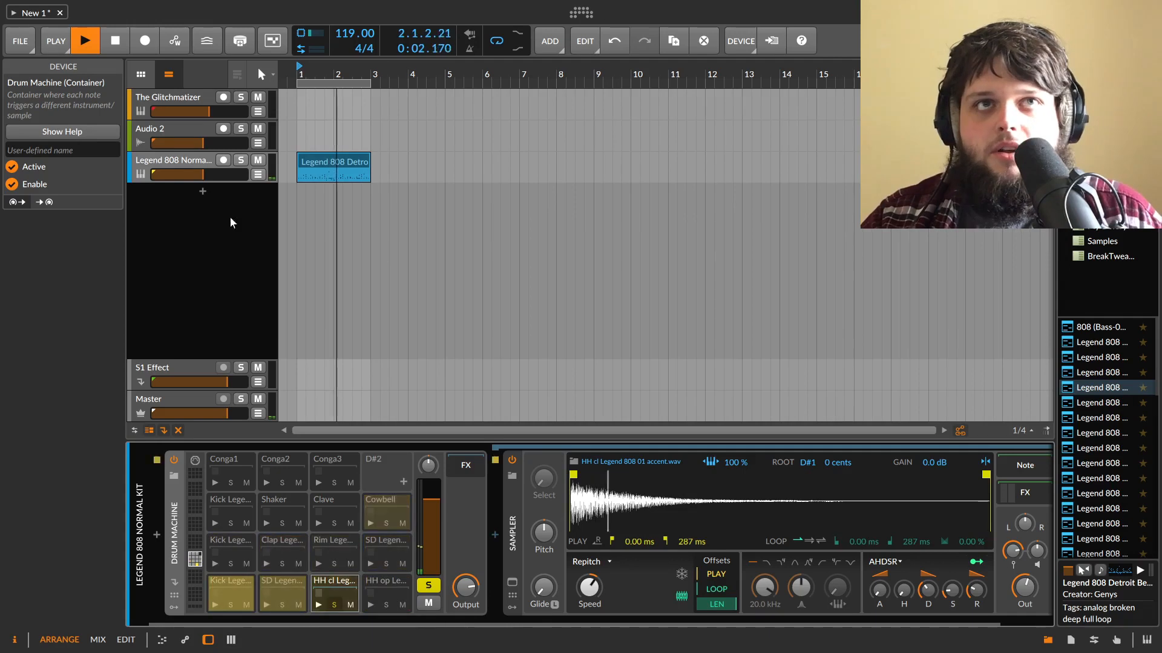
drag(203, 174, 247, 174)
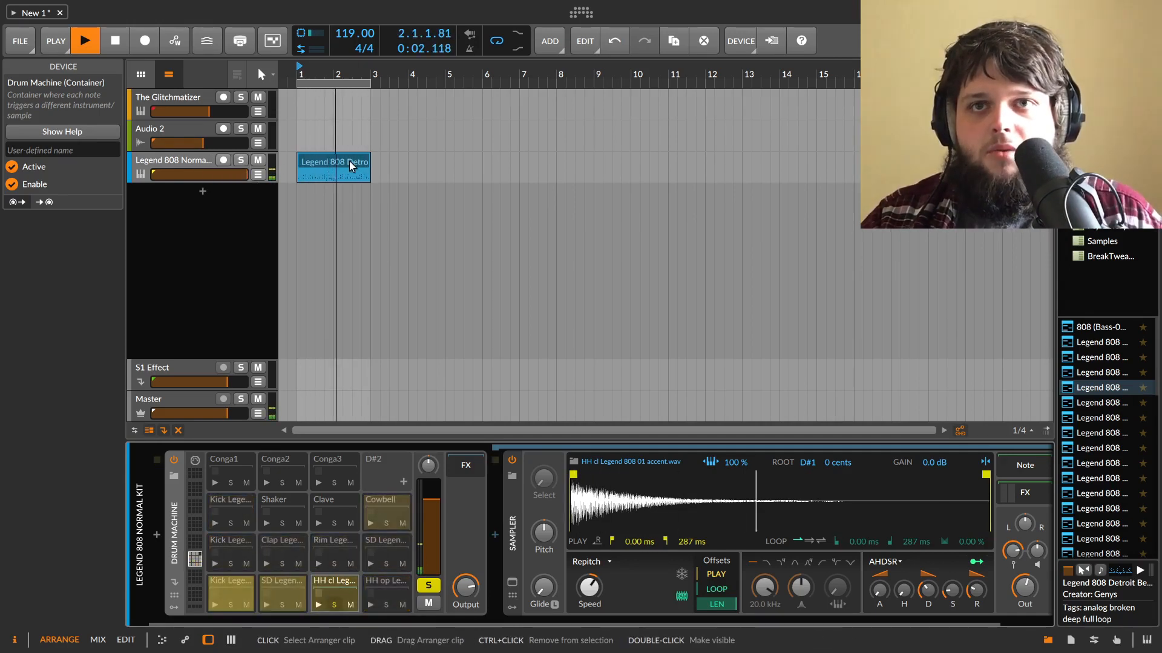
Step: Reopen the 808 clip and give the 18 selected closed hi-hat pitch expression points a spread of 6.61
double_click(325, 170)
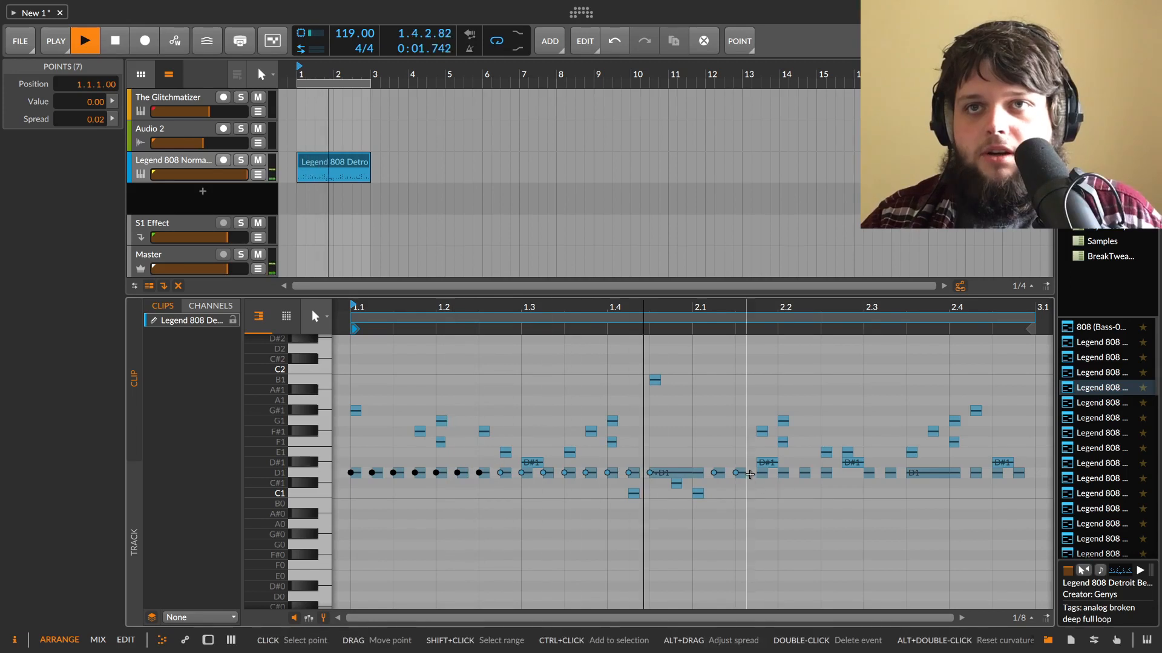
drag(768, 446, 339, 502)
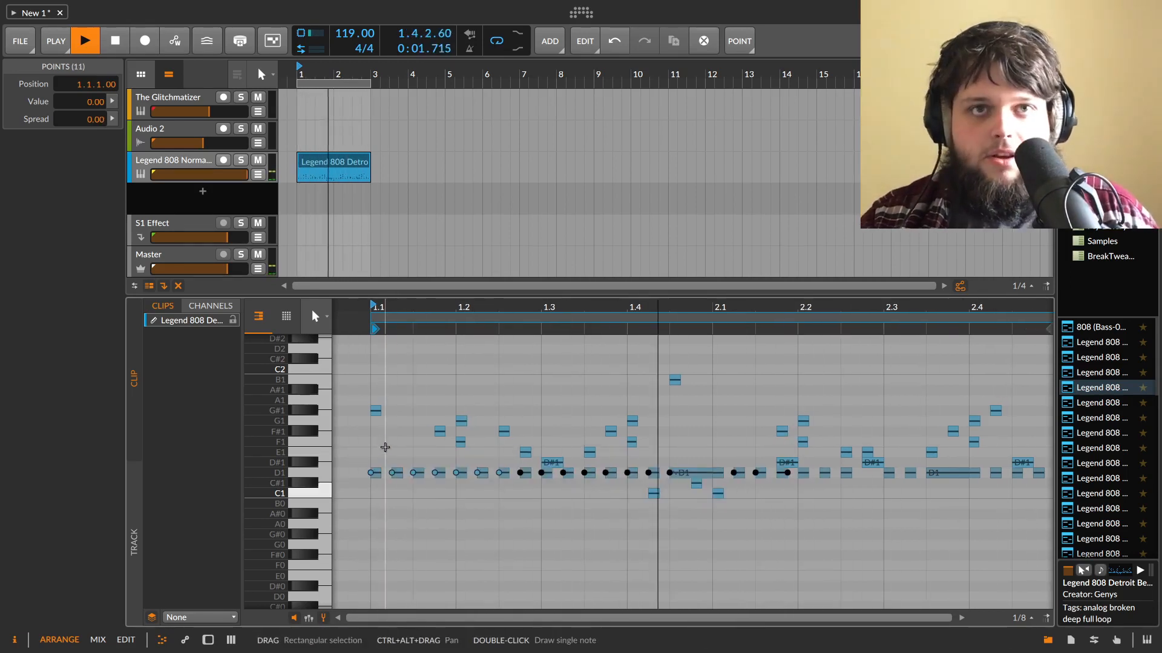
click(371, 472)
drag(370, 465, 371, 461)
key(ctrl+z)
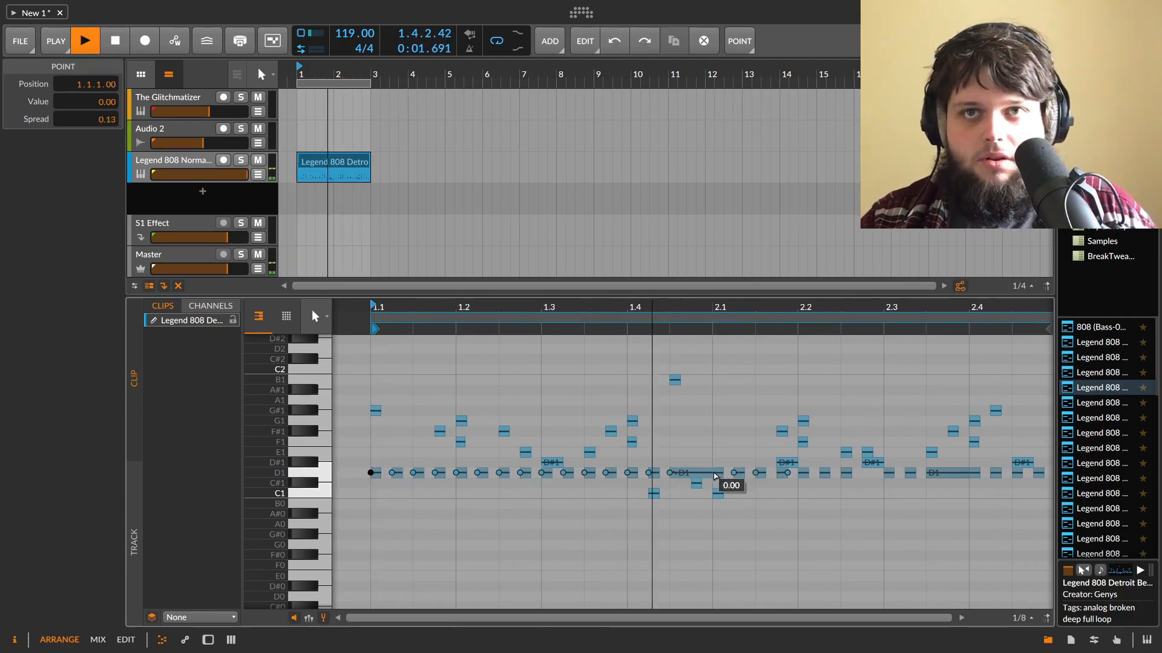
drag(811, 453, 403, 487)
drag(404, 445, 894, 504)
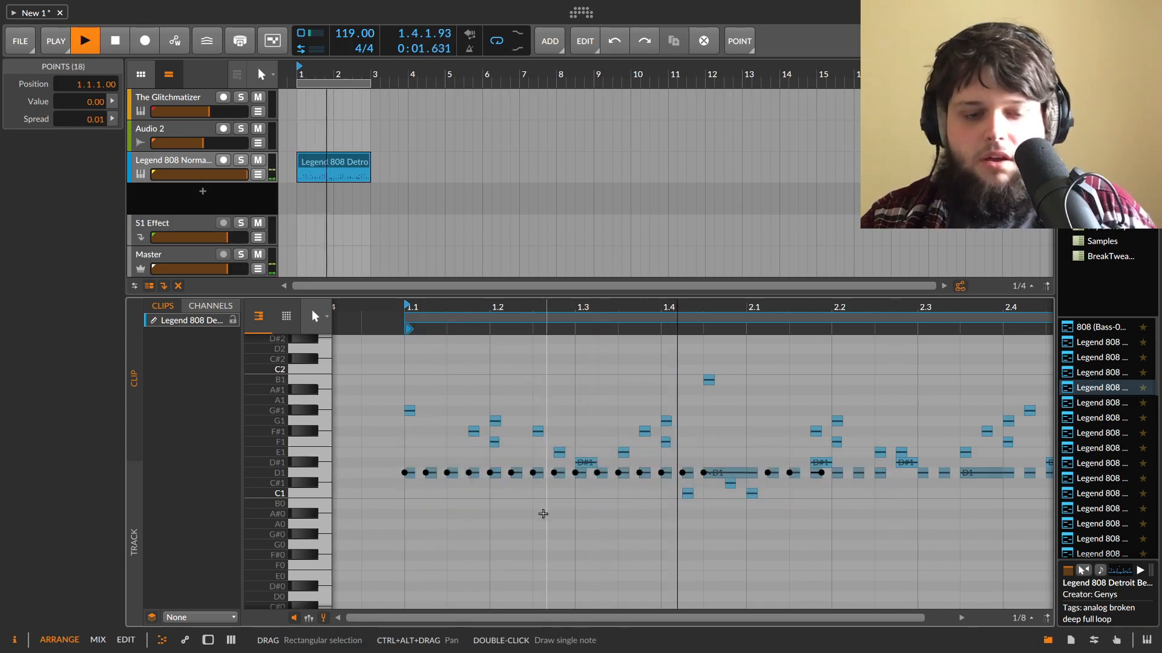
drag(407, 474, 410, 384)
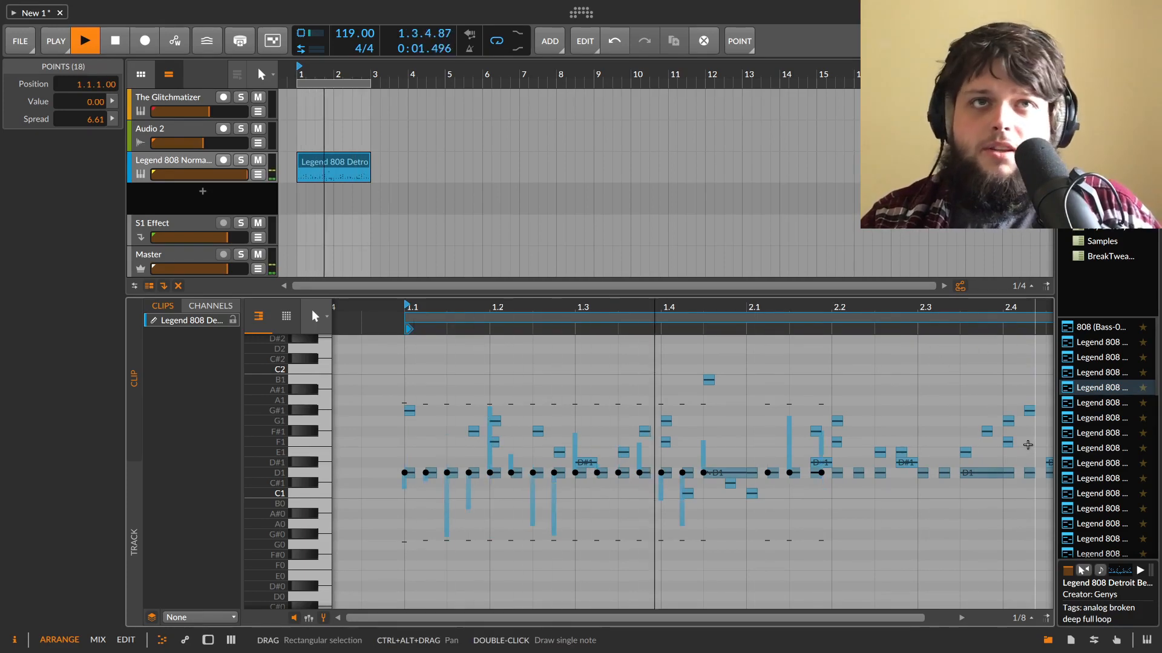
Step: Take the closed hi-hat pad out of solo in the 808 kit's Drum Machine
double_click(189, 164)
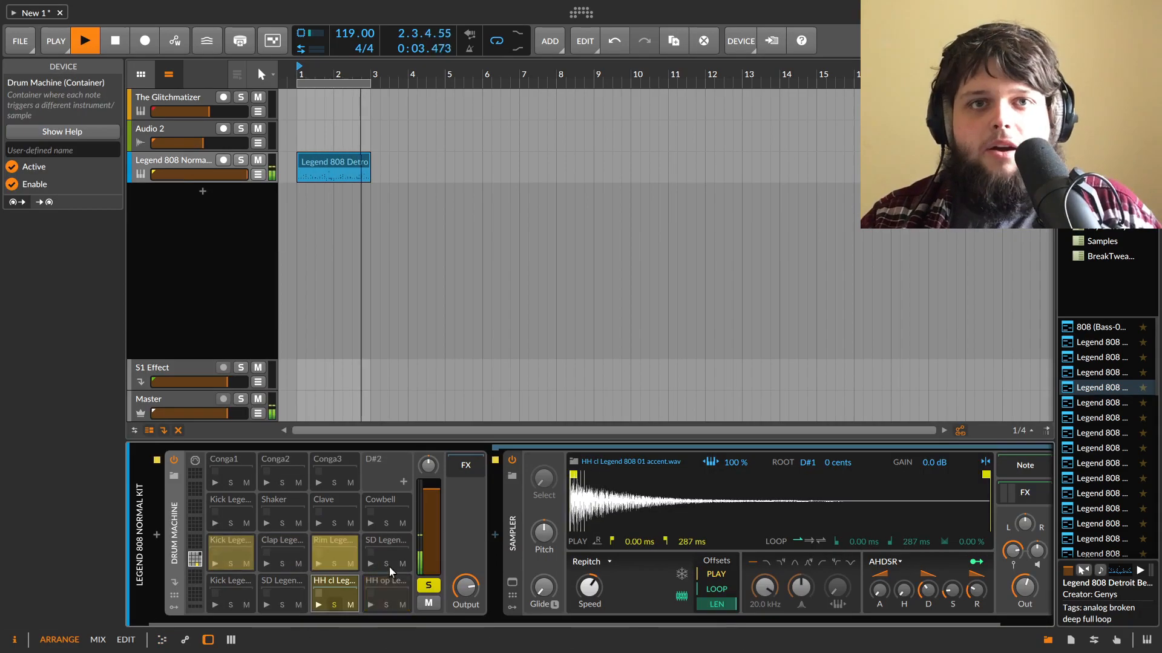
click(334, 605)
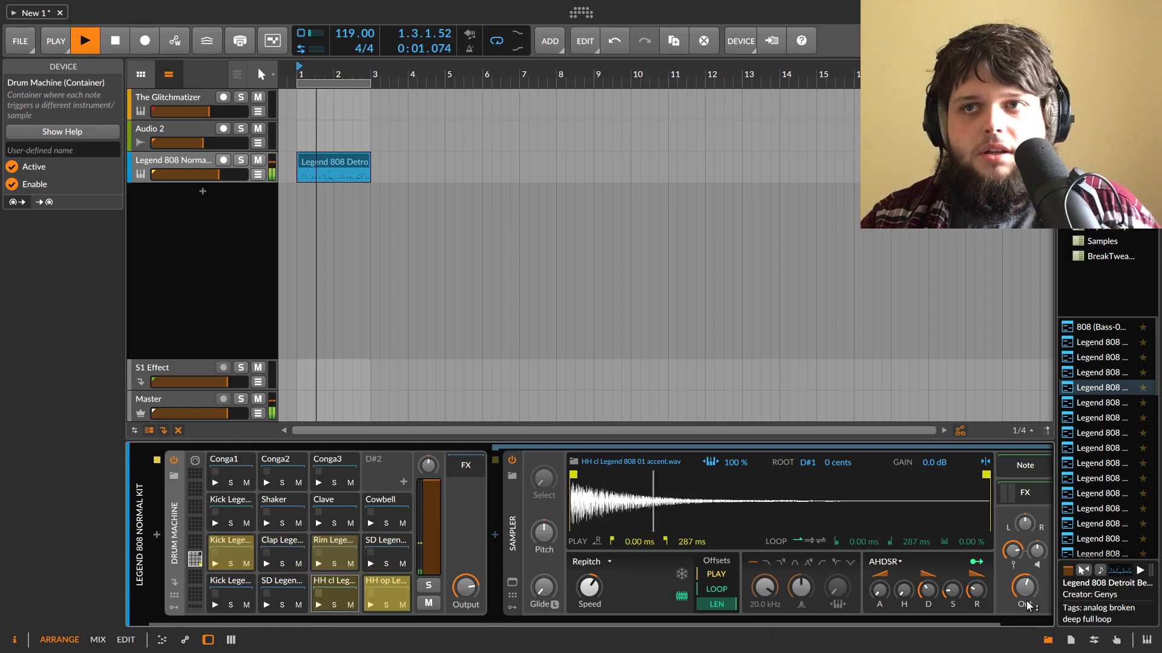
Step: Raise the closed hi-hat sampler's output to +5.5 dB and set its root note to A#0
drag(1024, 588, 1025, 547)
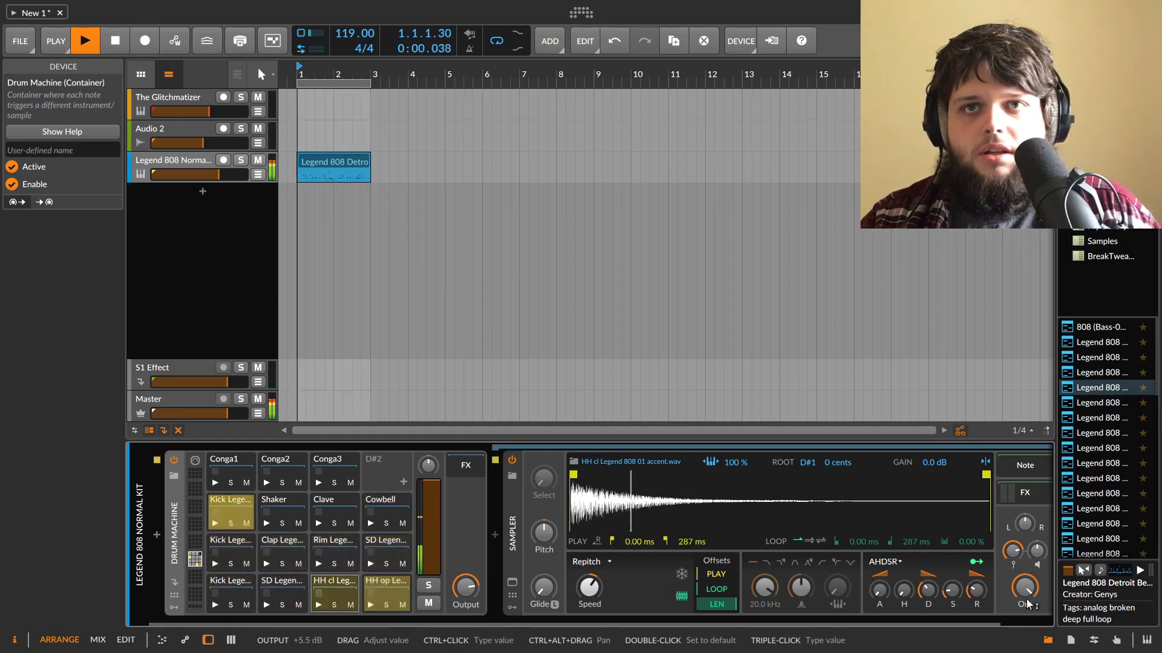
drag(814, 461, 813, 475)
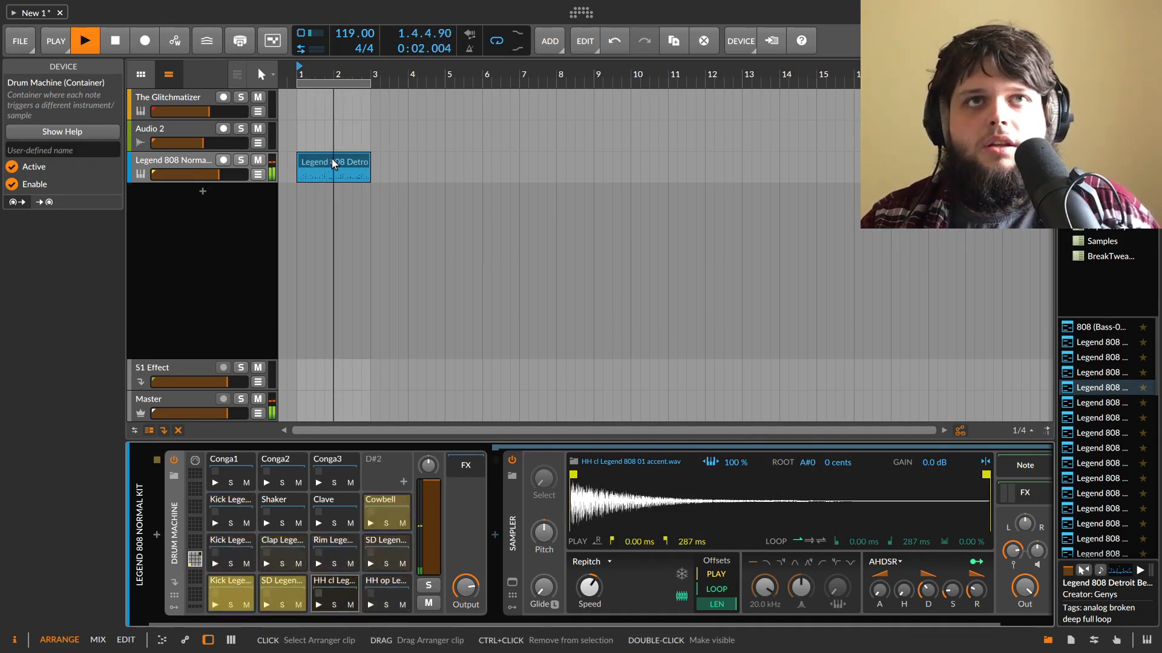
key(space)
Step: Shape a rising velocity ramp across the closed hi-hat repeats at 1.4.3, starting at 21.1%, and play it back from there
key(e)
drag(739, 249, 739, 192)
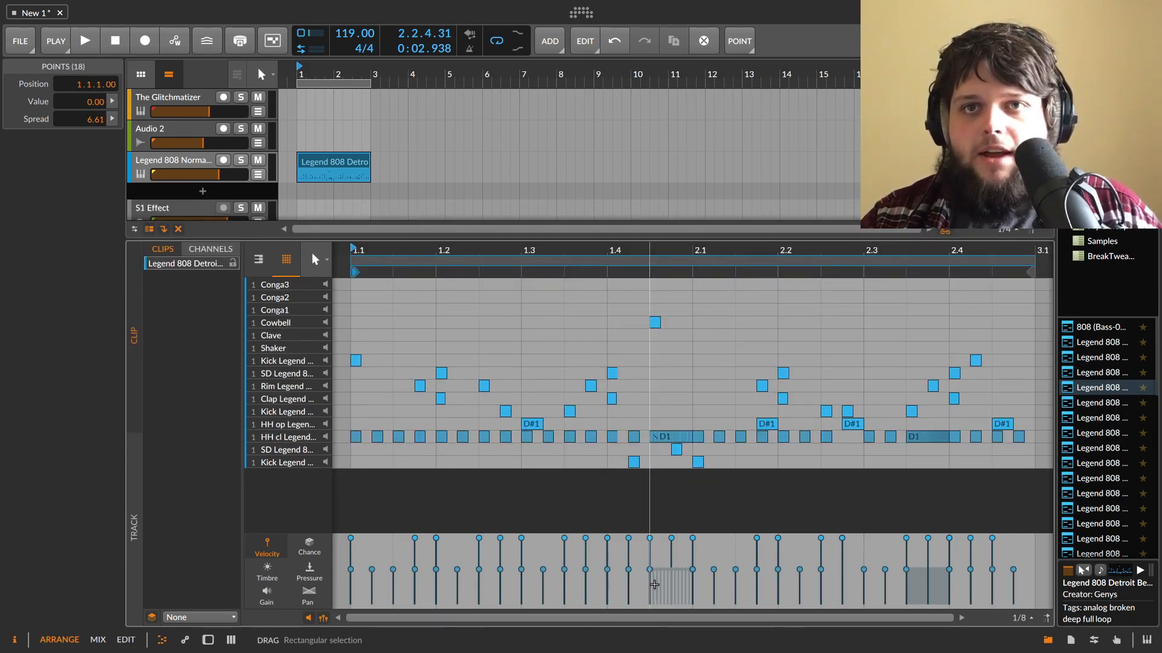
click(651, 573)
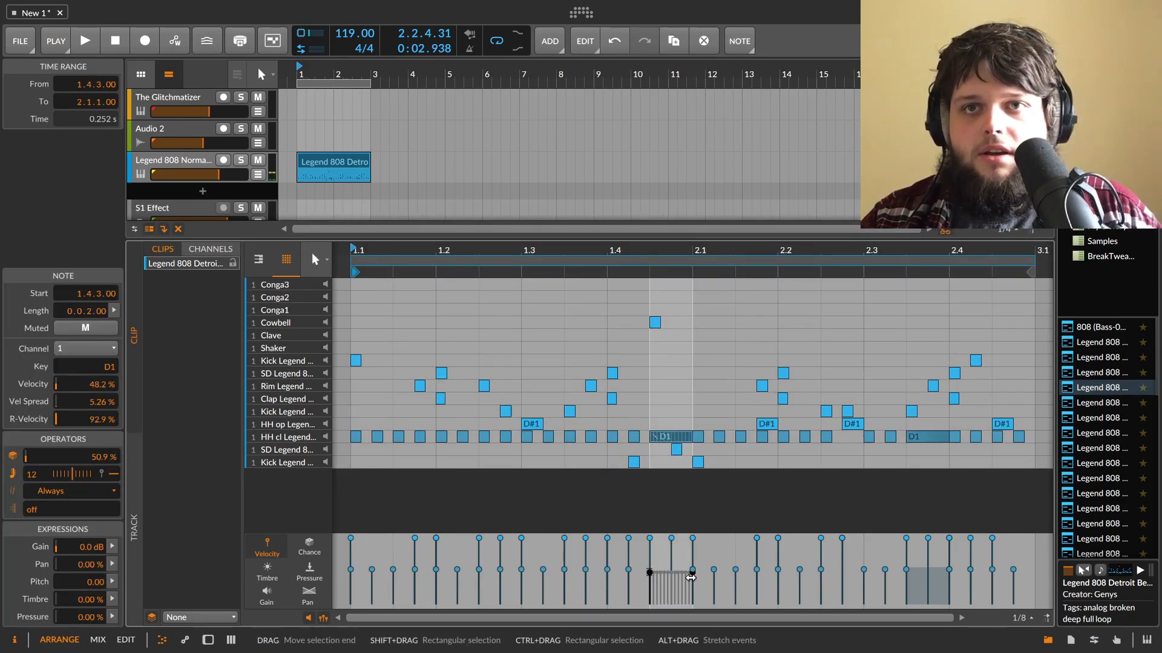
click(692, 569)
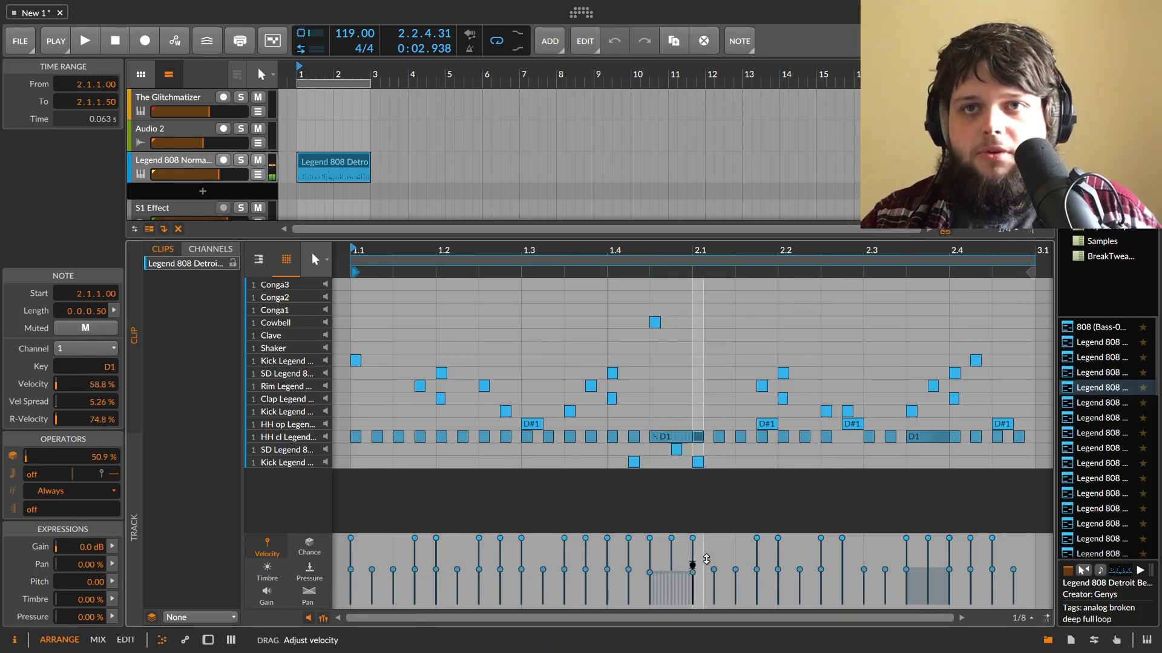
drag(693, 566, 649, 591)
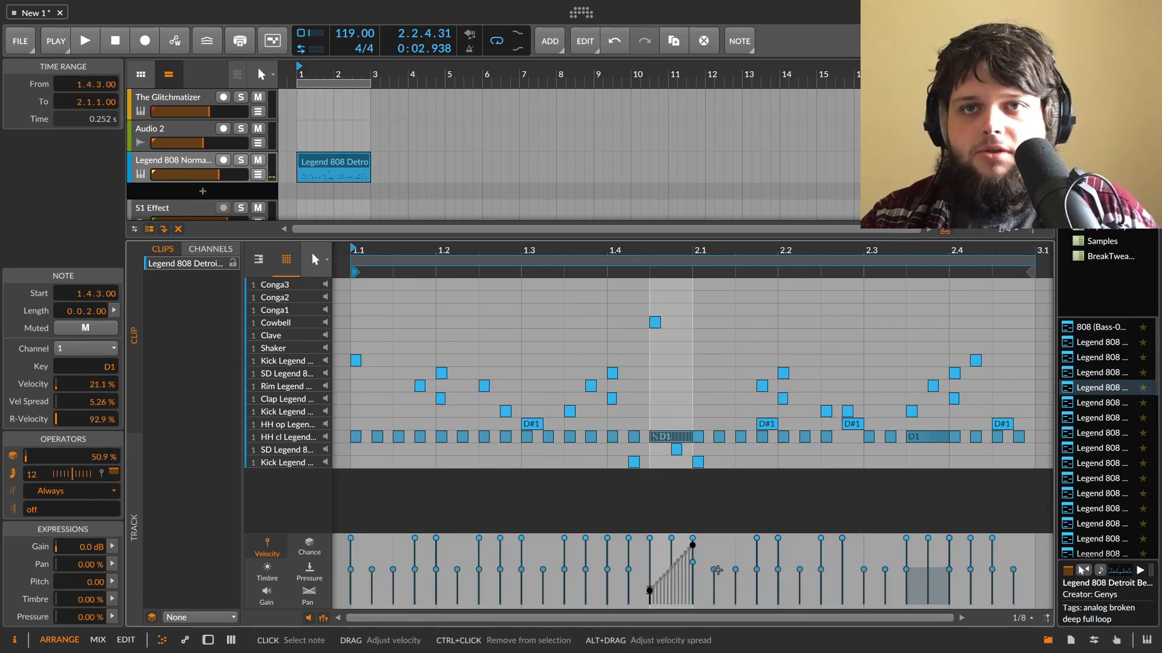
key(space)
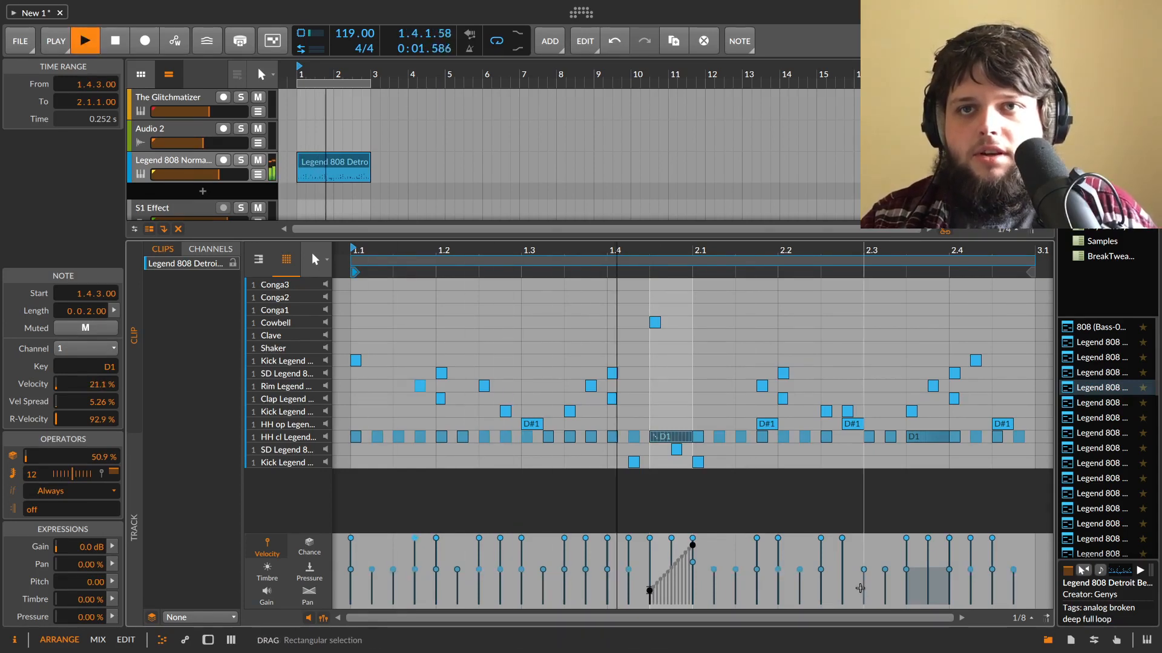
key(space)
key(space)
key(space)
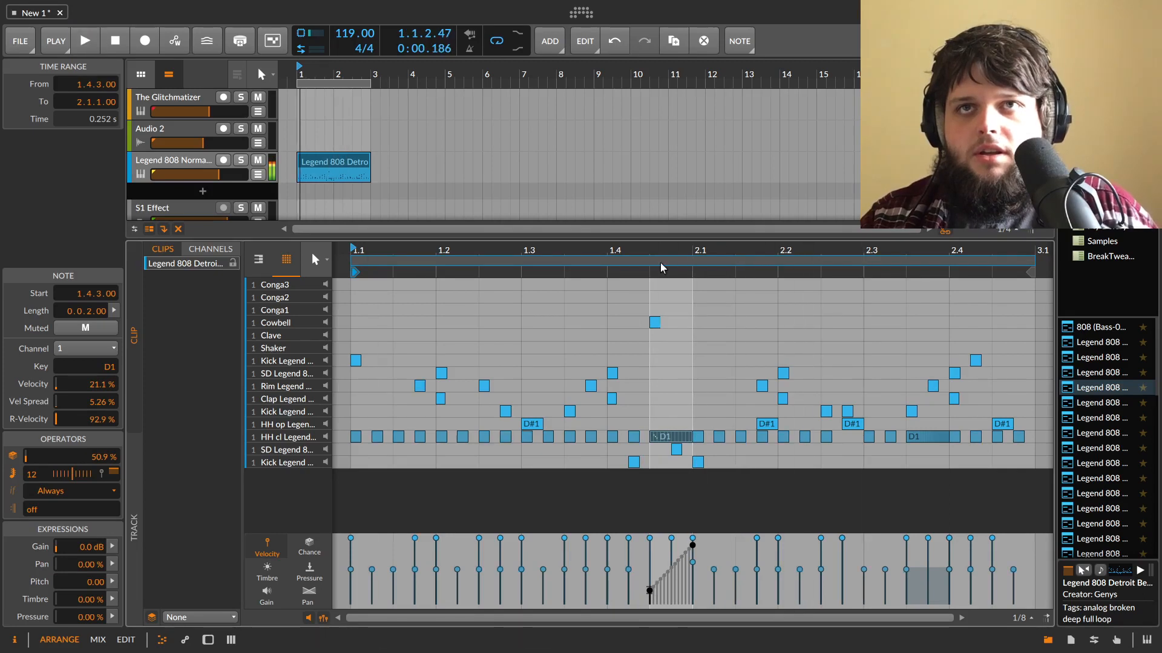
click(649, 251)
key(space)
key(space)
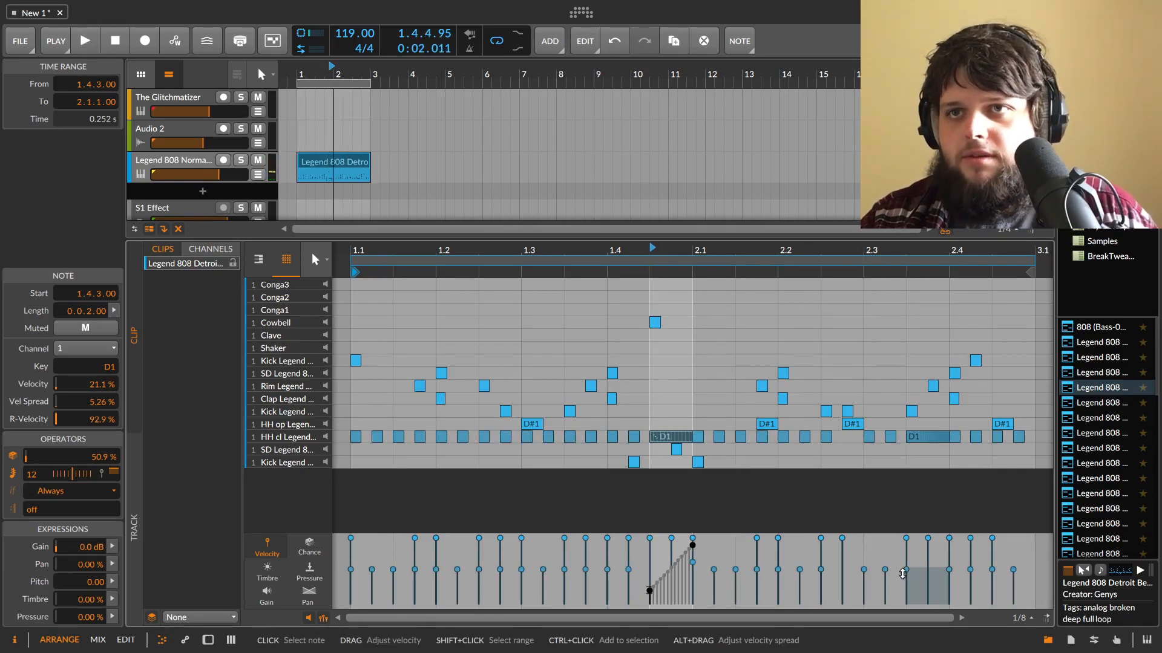
Step: Shape a falling velocity ramp across the closed hi-hat repeats at 2.3.3, starting at 72.8%, and play it back
click(905, 572)
mouse_move(949, 577)
mouse_down()
mouse_move(950, 564)
mouse_move(904, 566)
mouse_move(905, 555)
mouse_move(949, 588)
mouse_up()
key(space)
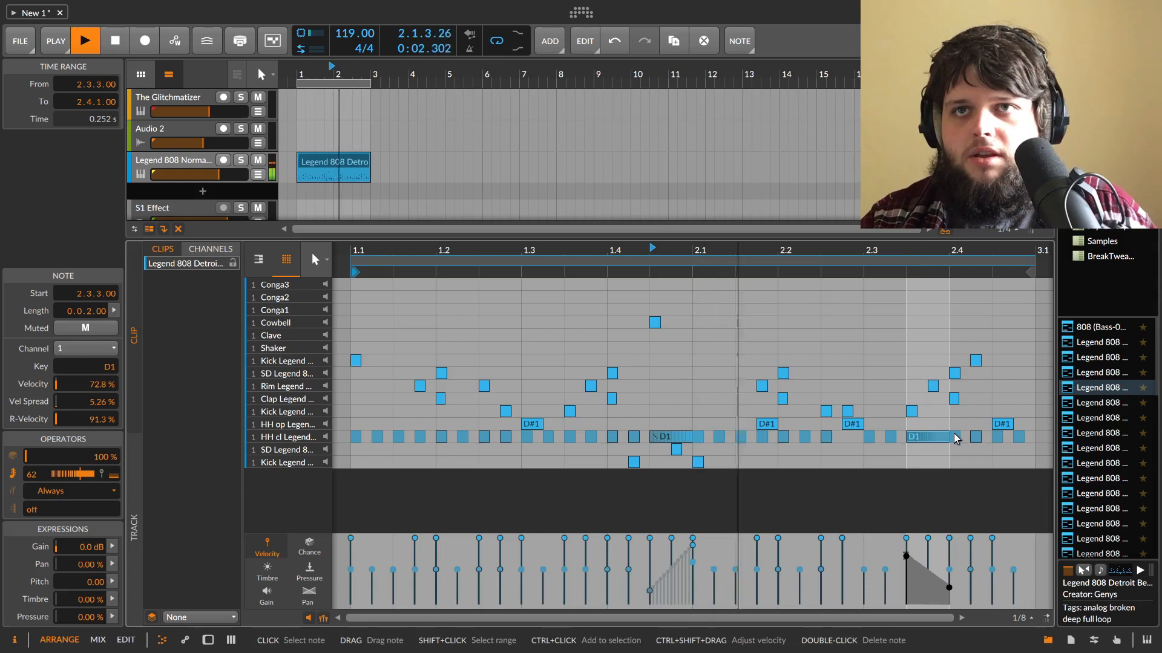
key(space)
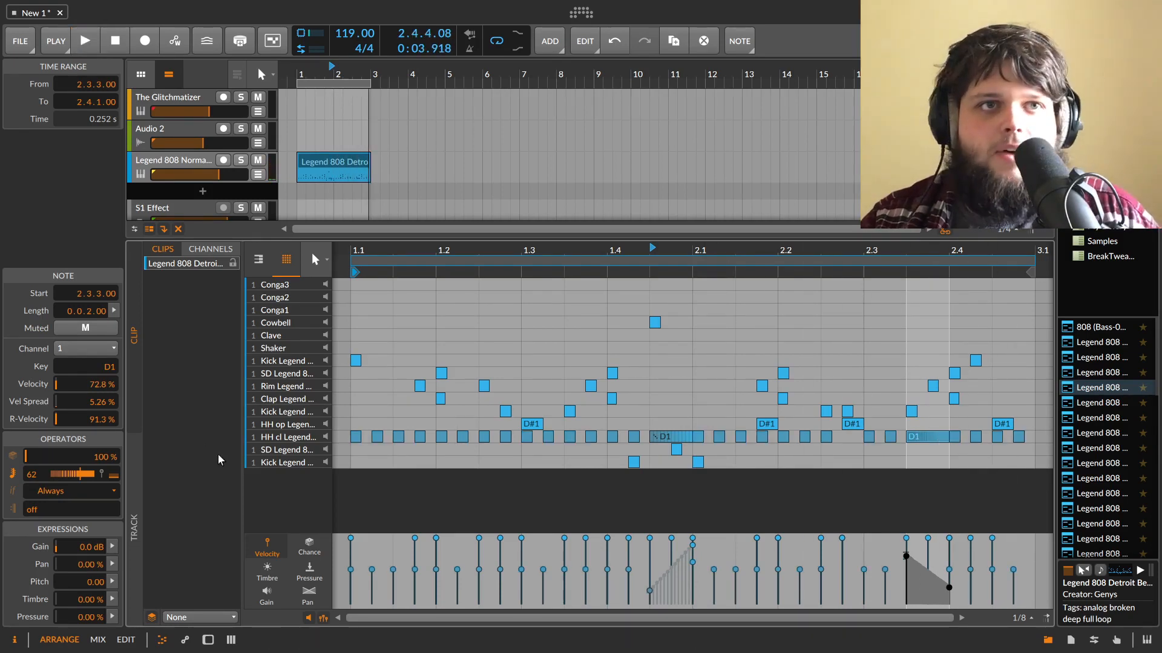
Step: Lower the repeat count of the closed hi-hat note at 2.3.3 to 15 and play back the roll
drag(22, 471, 22, 483)
key(space)
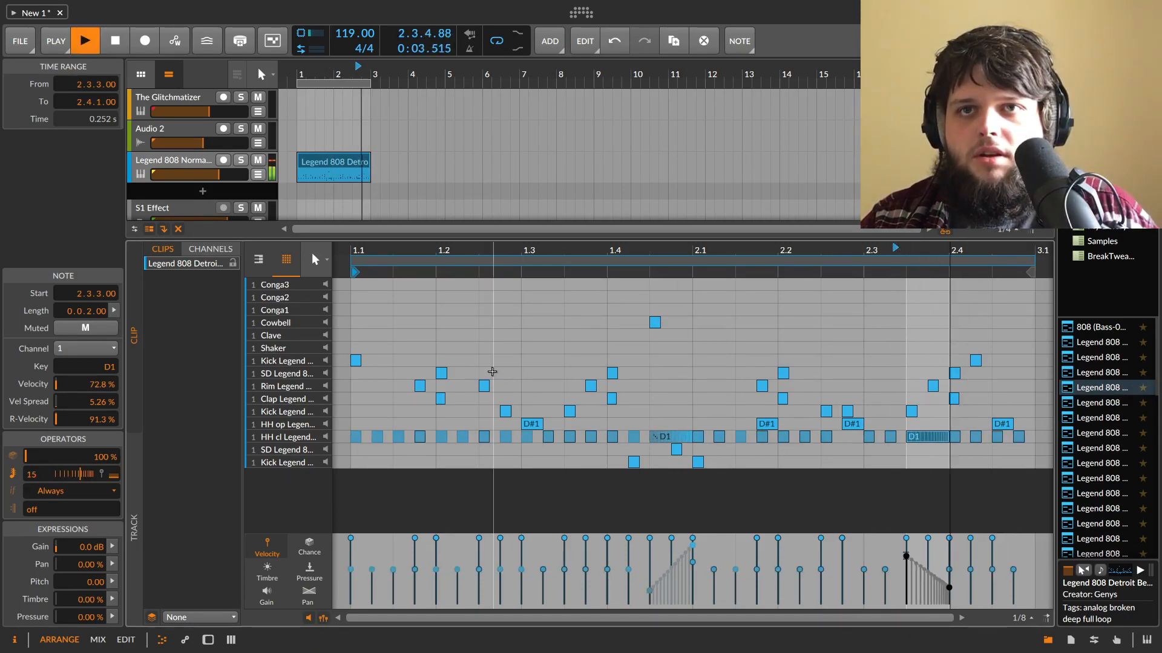
key(space)
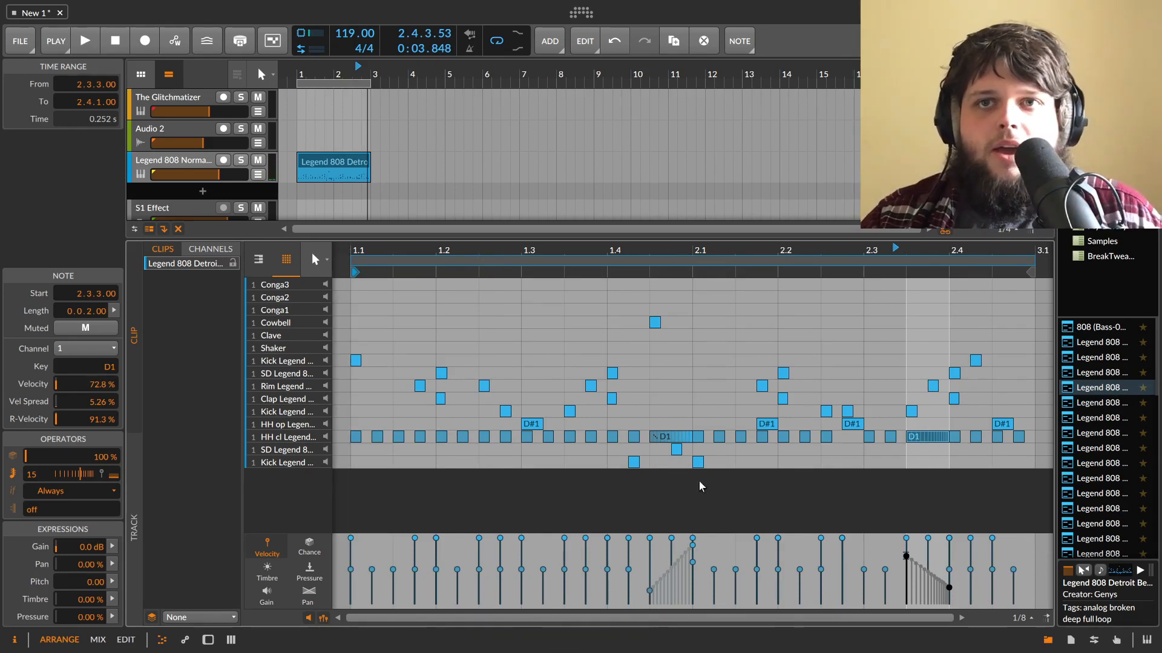
key(space)
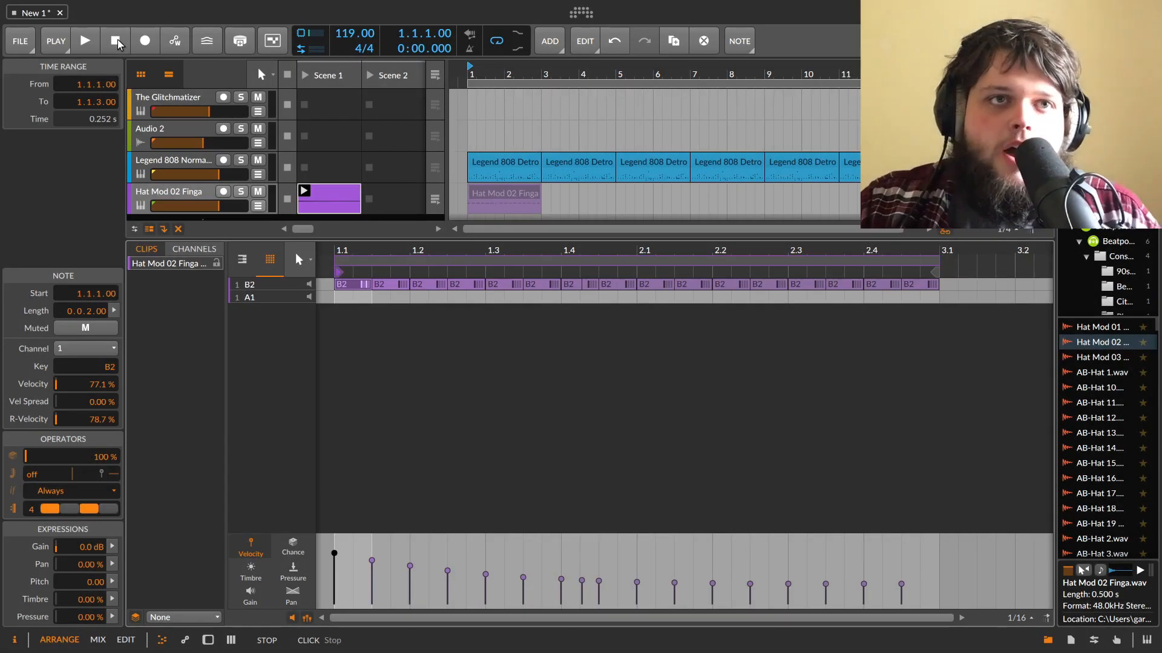
Step: Play back the arrangement and examine the recurrence steps of the Hat Mod 02 Finga notes at 1.1.3 and 1.1.1
click(85, 40)
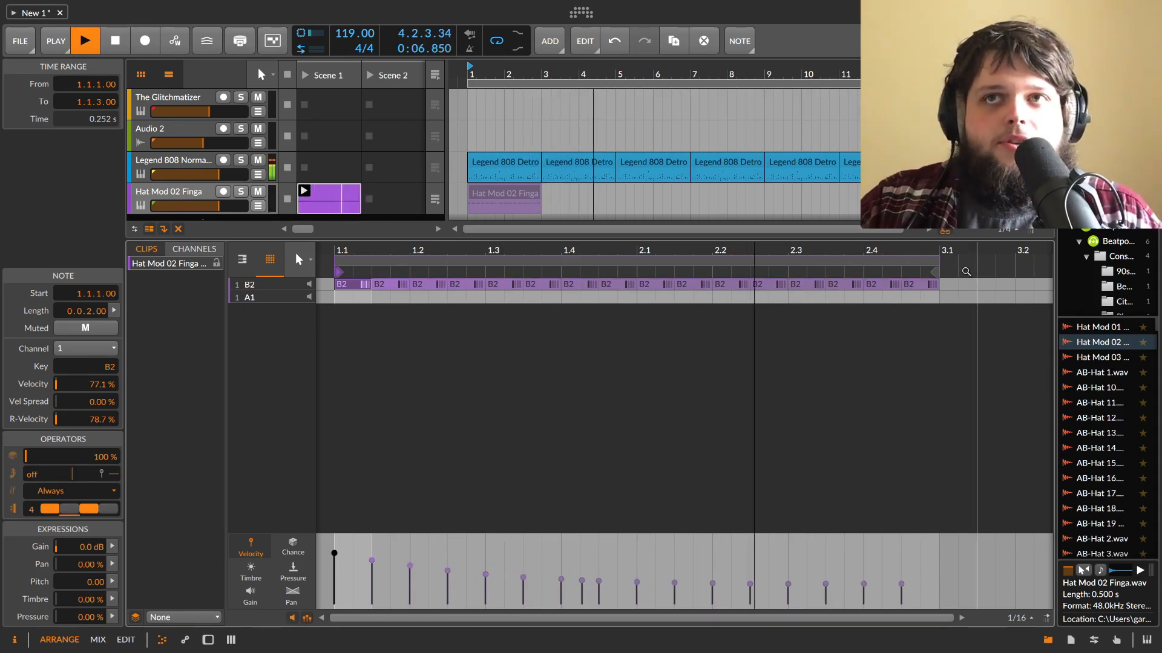
click(389, 285)
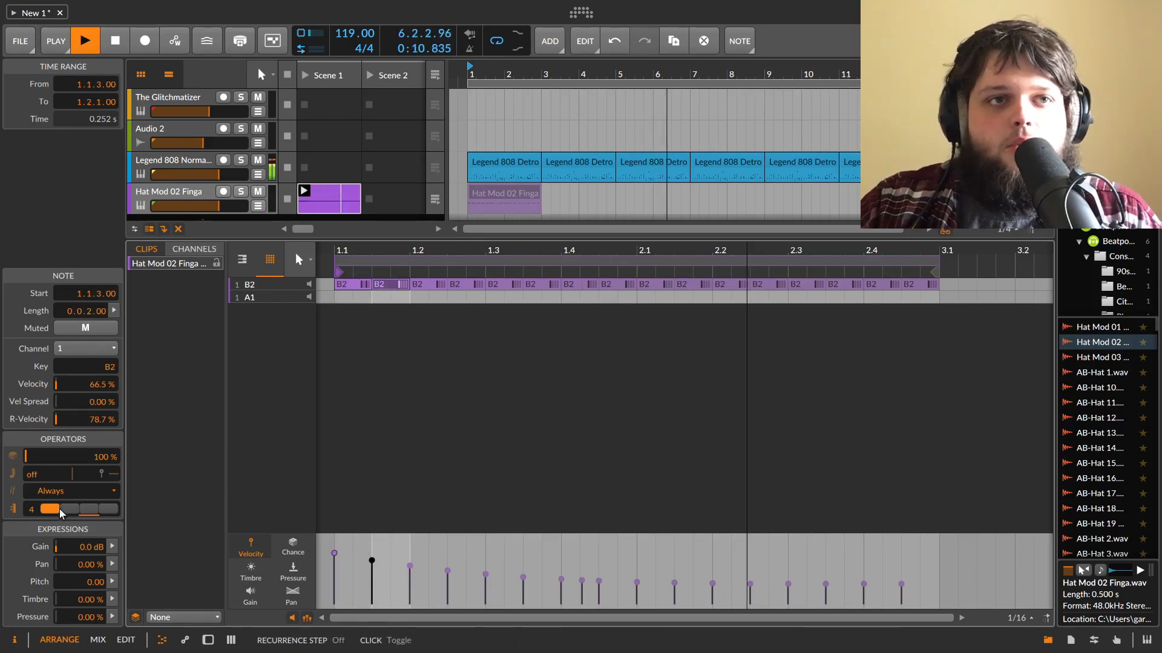
key(space)
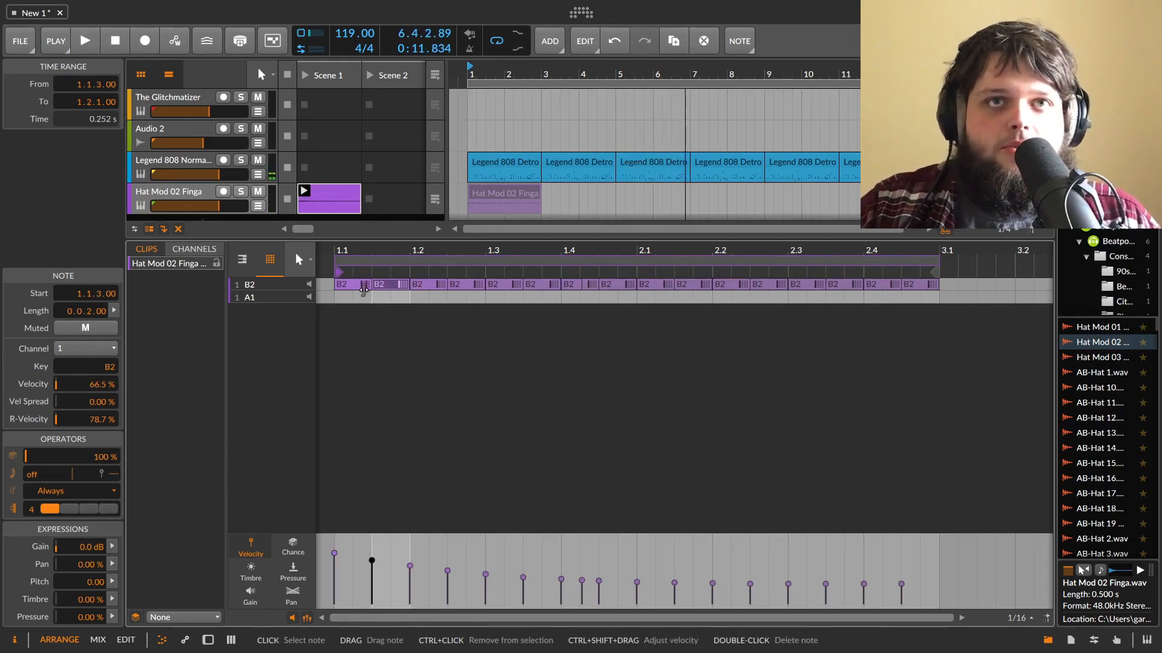
click(346, 284)
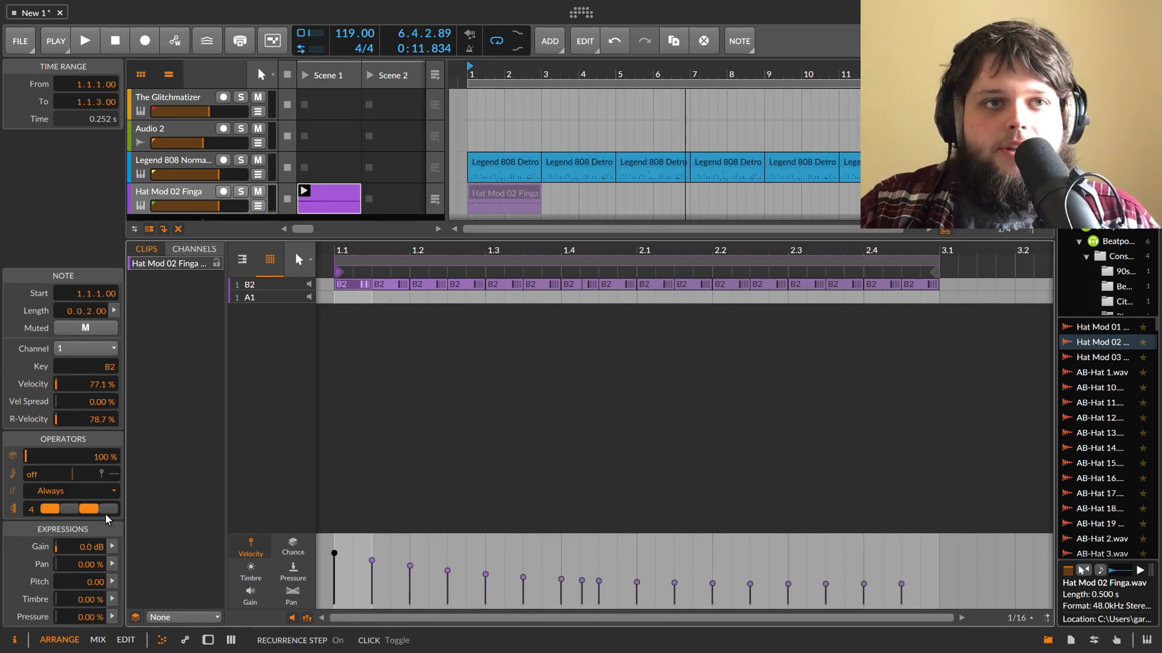
Step: Examine the recurrence steps of the Hat Mod 02 Finga notes at positions from 1.1.3 through 2.4.1
click(384, 284)
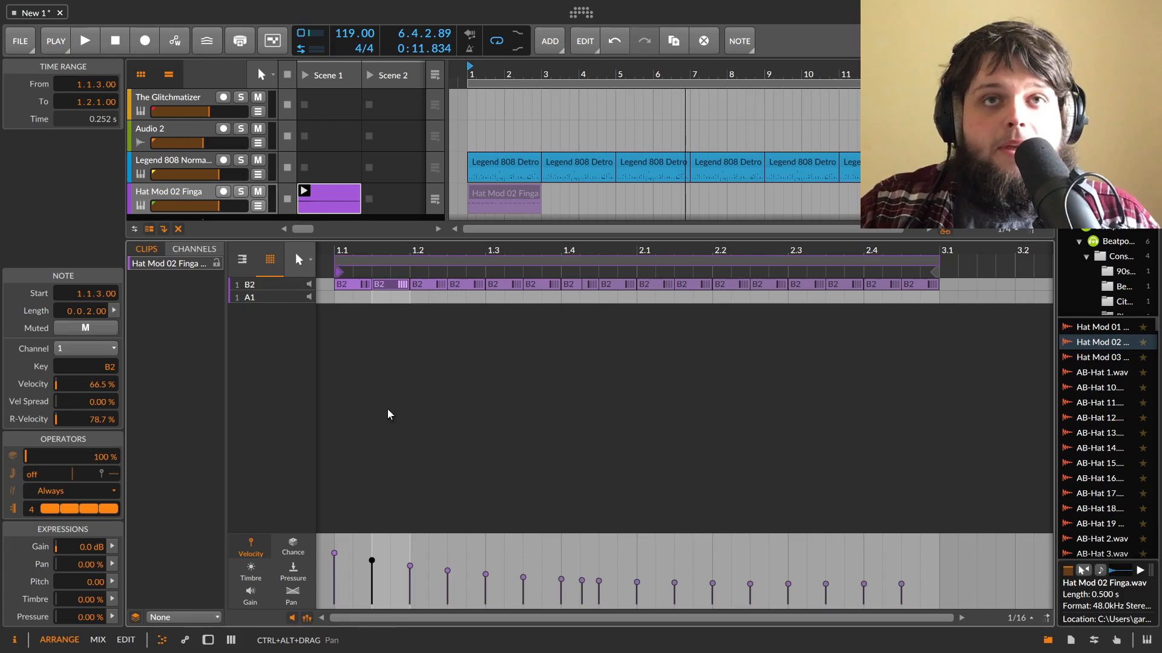
click(430, 284)
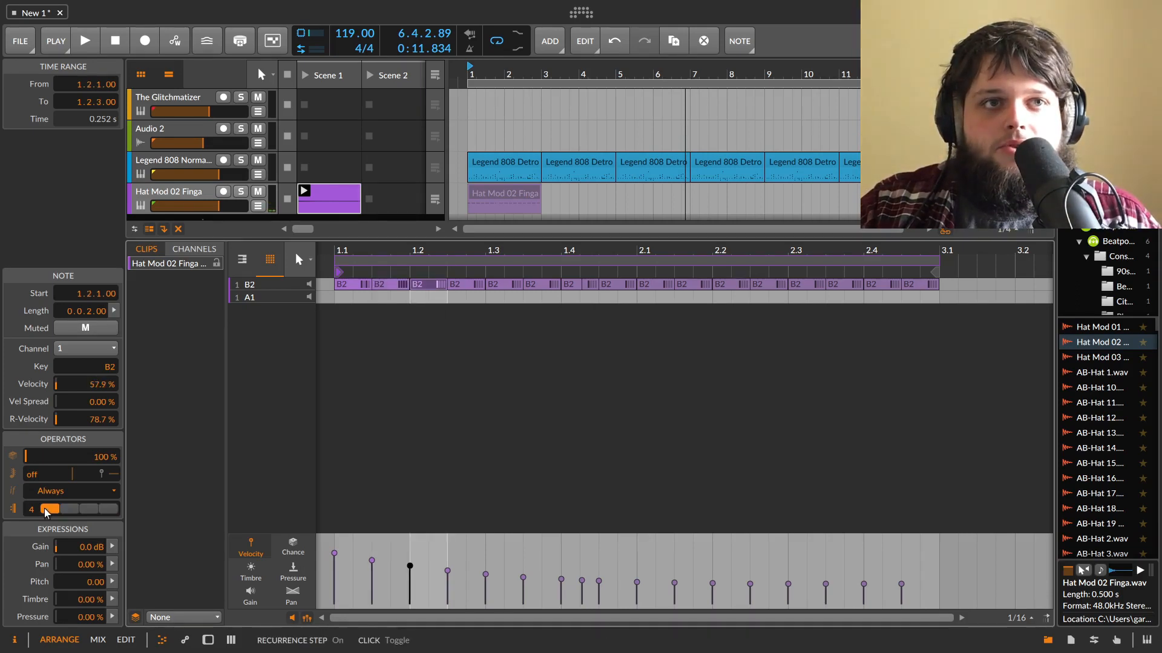
click(467, 284)
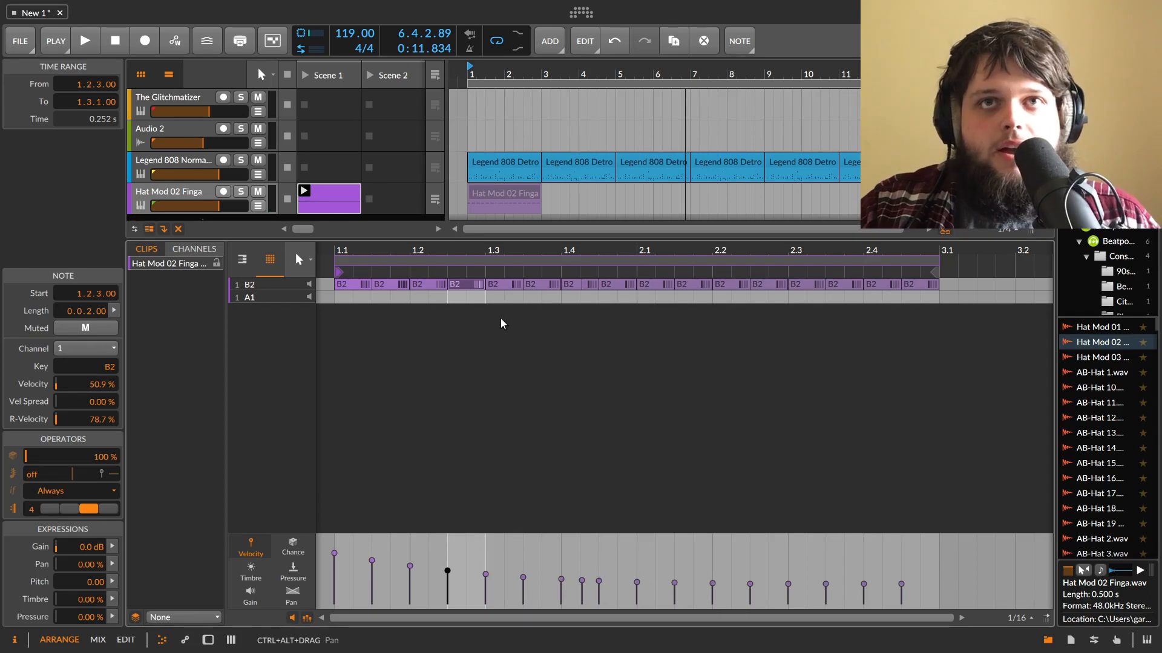
click(505, 286)
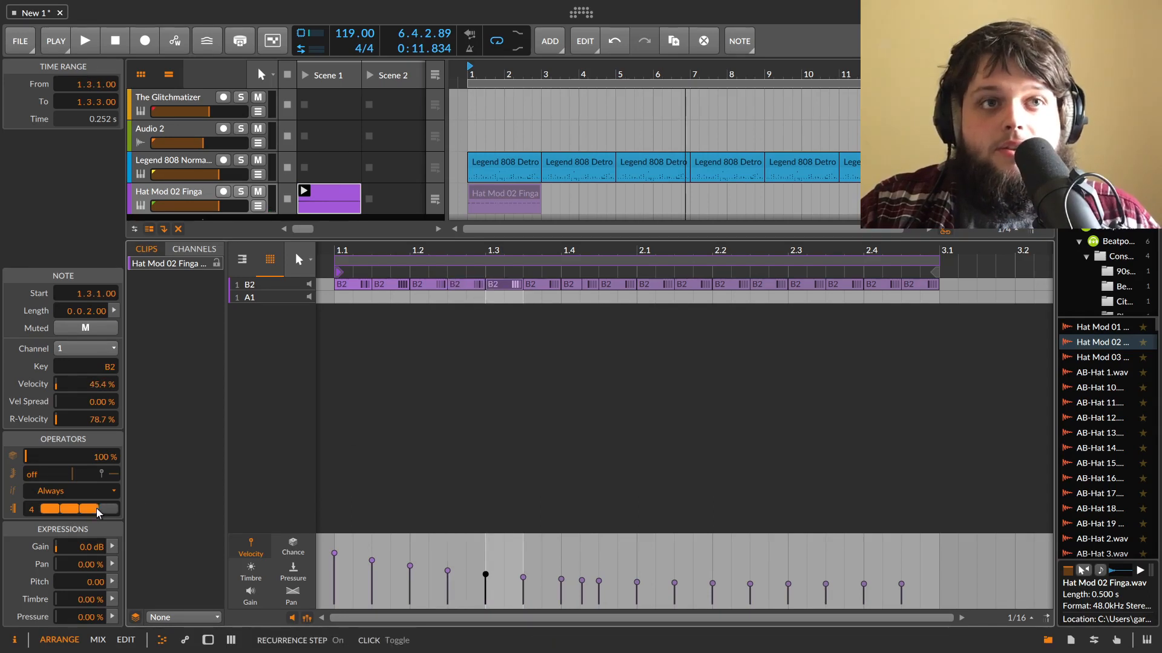
click(536, 283)
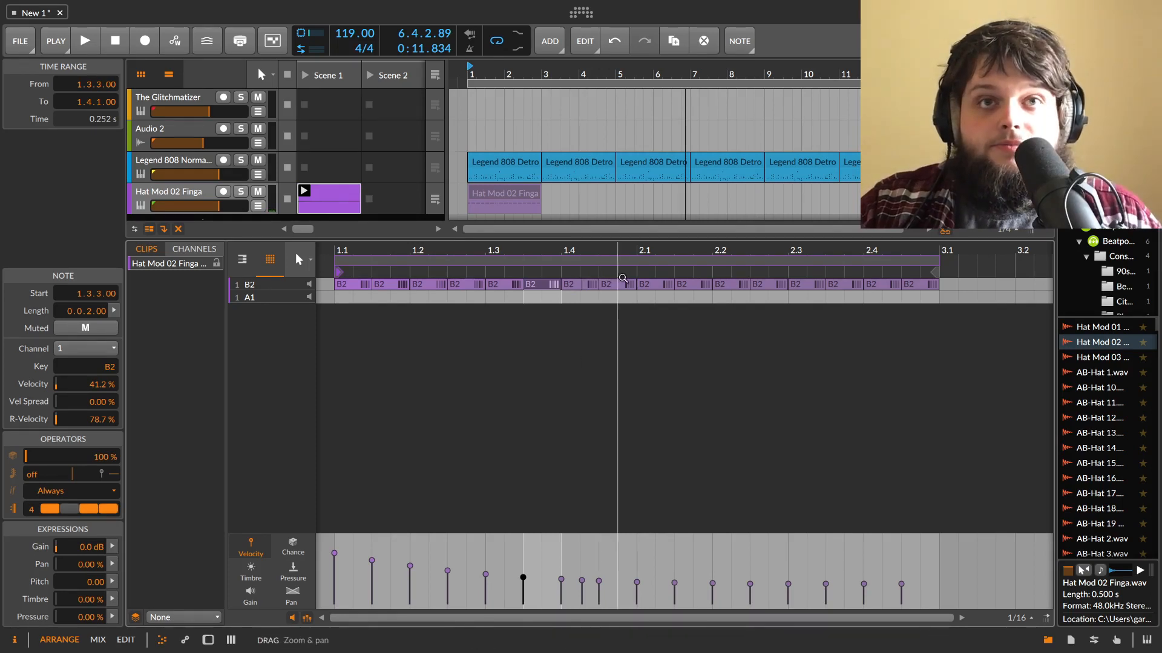
click(703, 288)
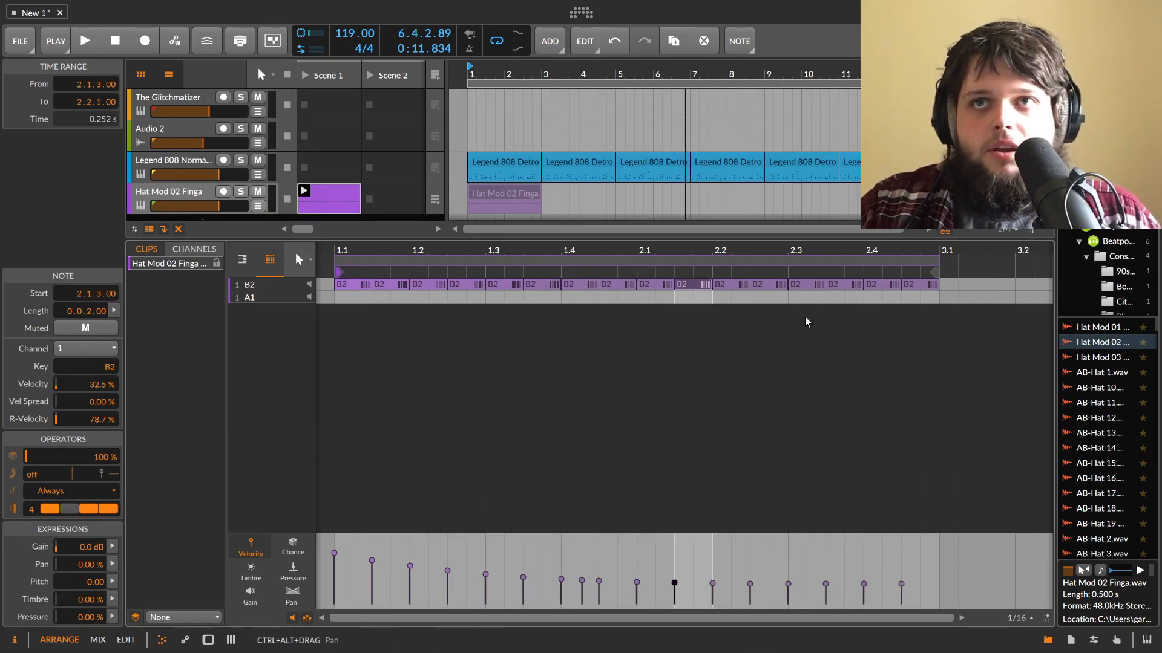
click(800, 284)
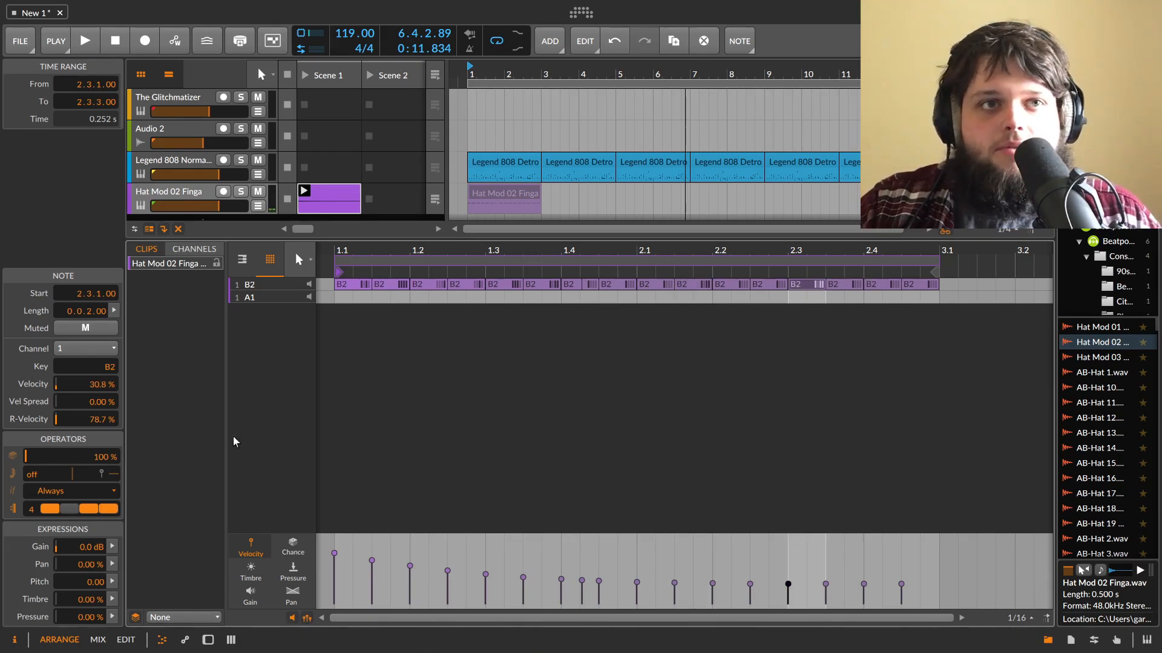
click(874, 284)
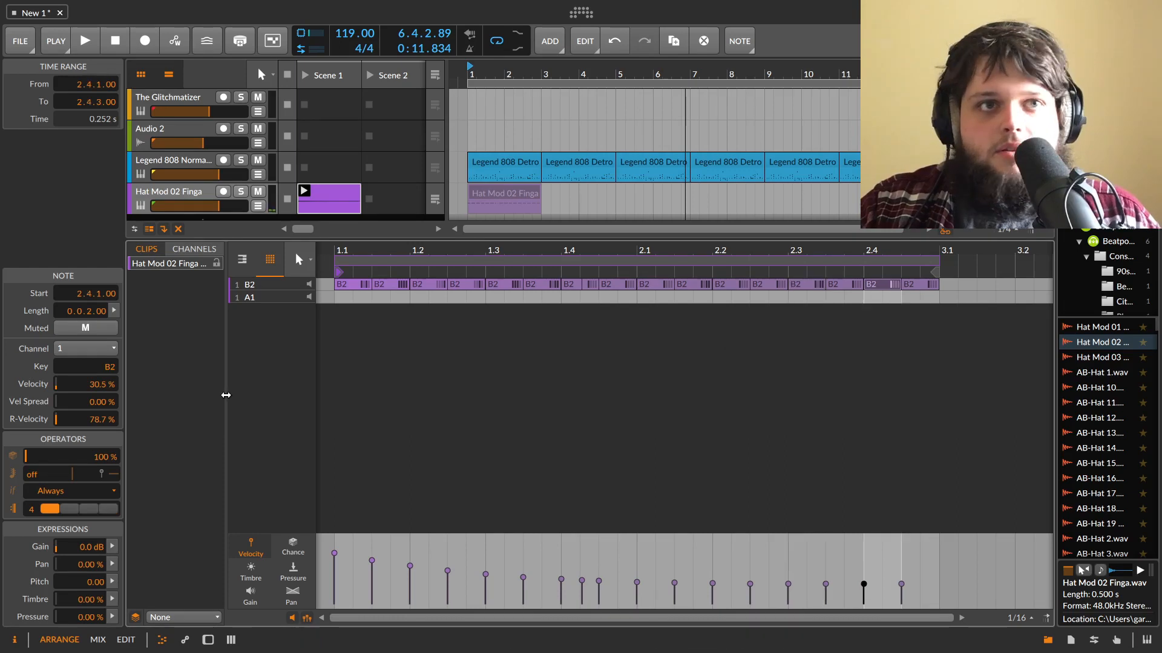
Step: Make the Hat Mod 02 Finga note at 2.4.3 play only on the fourth of 4 recurrence steps, with 4 repeats
click(908, 283)
click(117, 510)
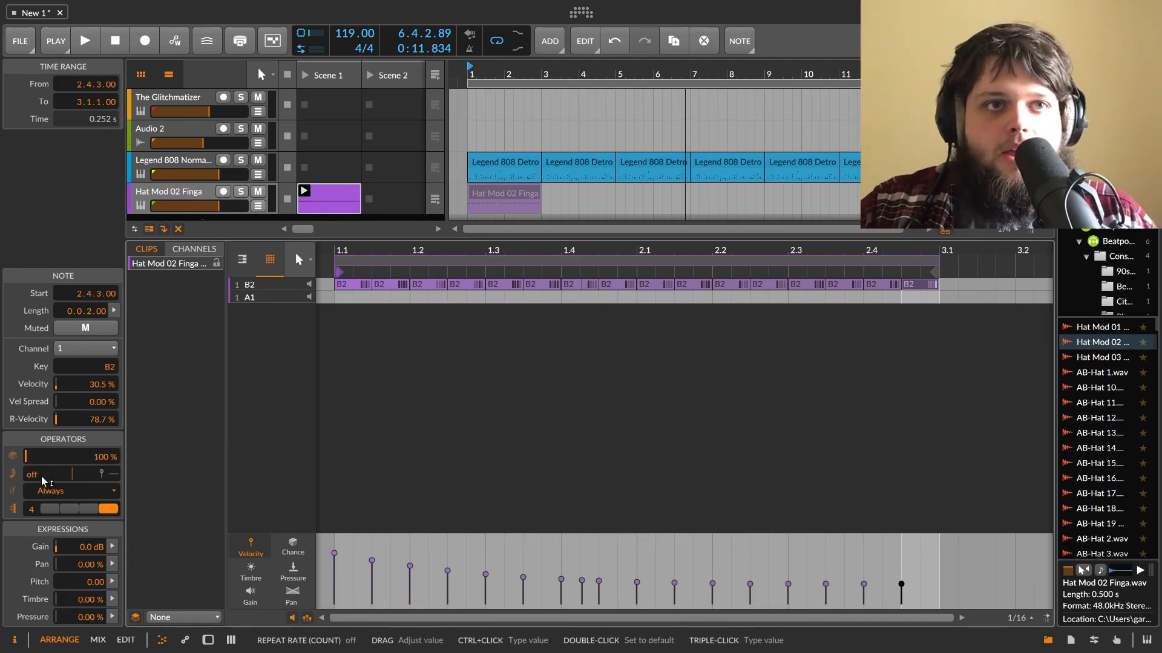
drag(31, 477, 44, 475)
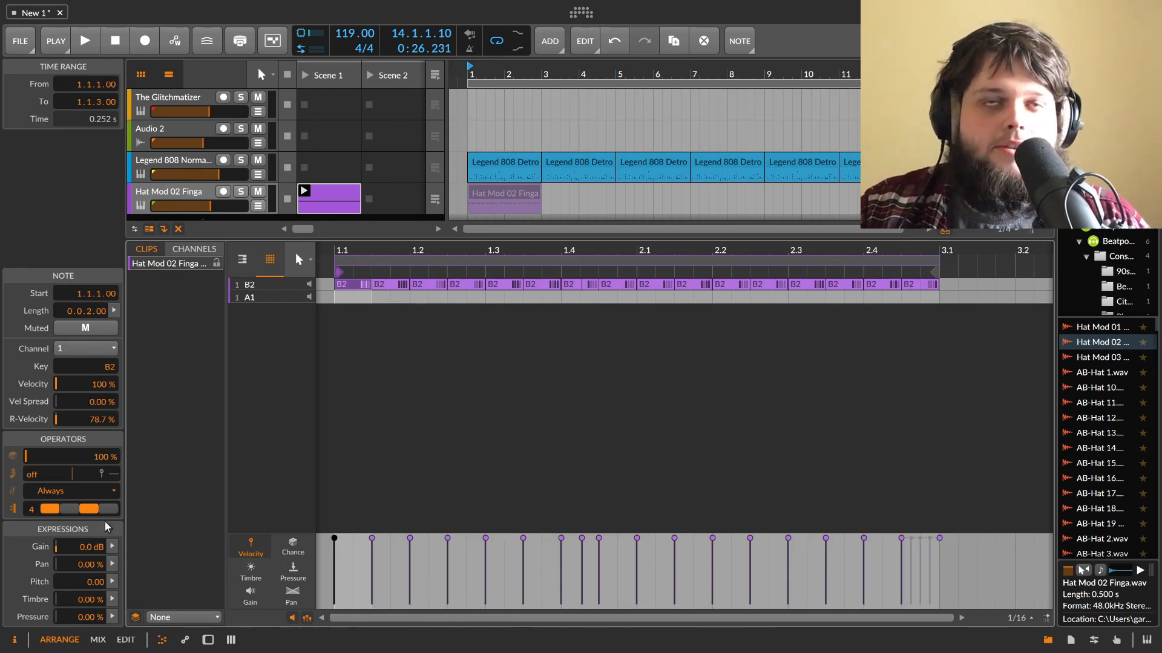
Step: Play back the arrangement and inspect the recurrence of the hi-hat notes at 1.1.3, 1.2.1 and 2.4.3
key(space)
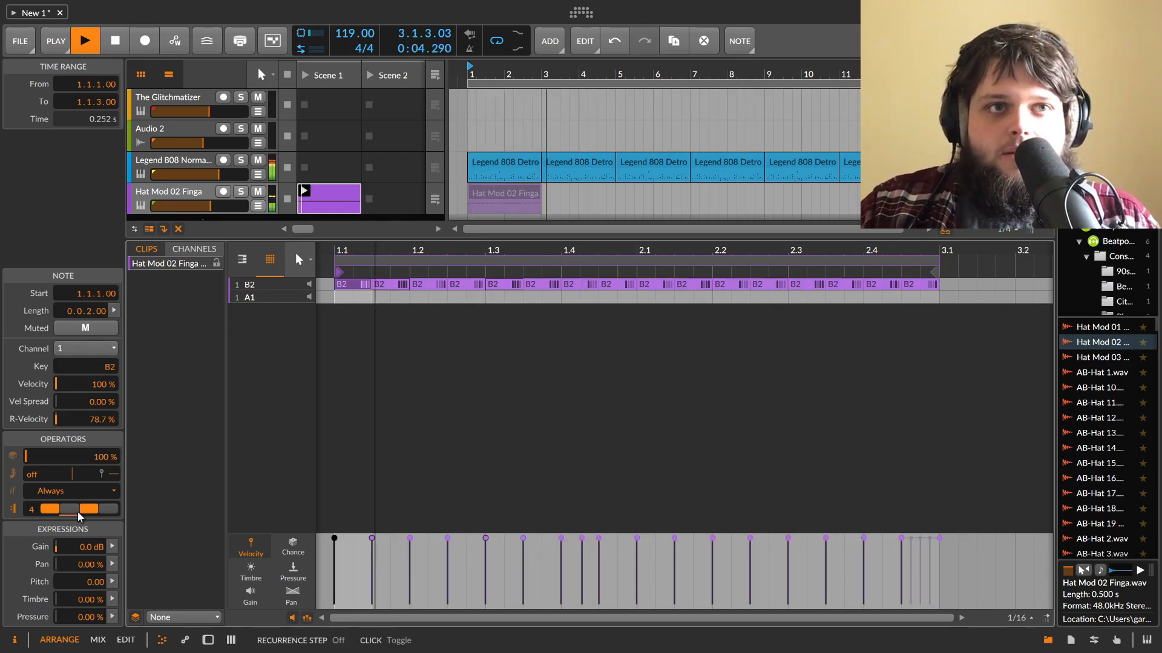
click(394, 290)
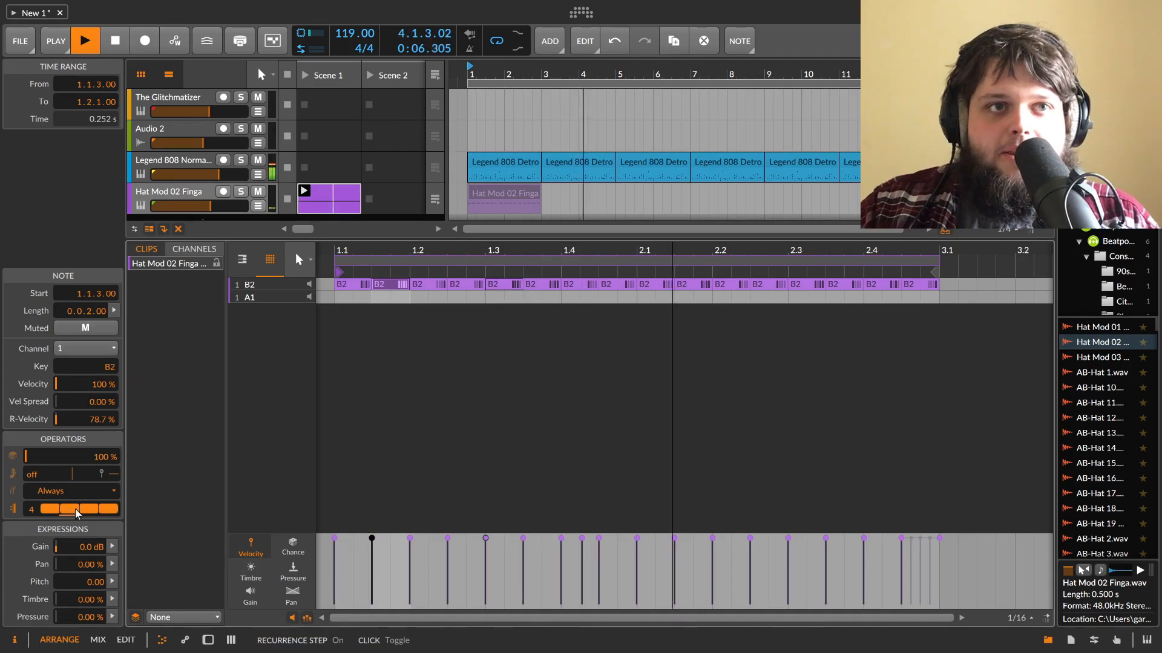
click(429, 289)
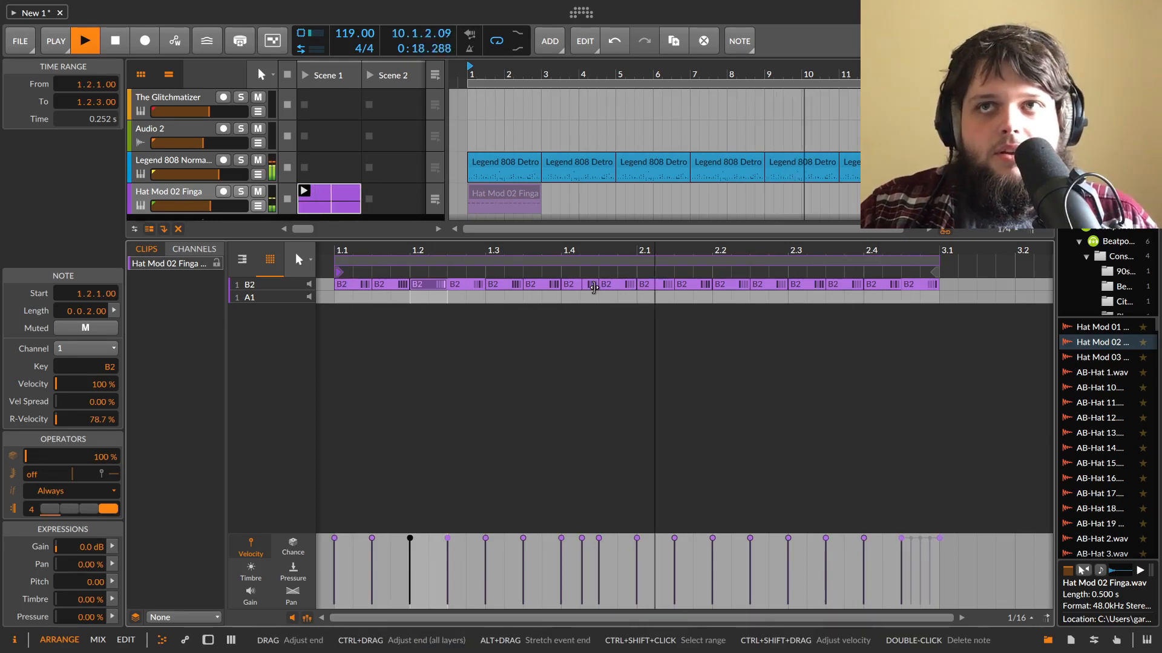
click(924, 288)
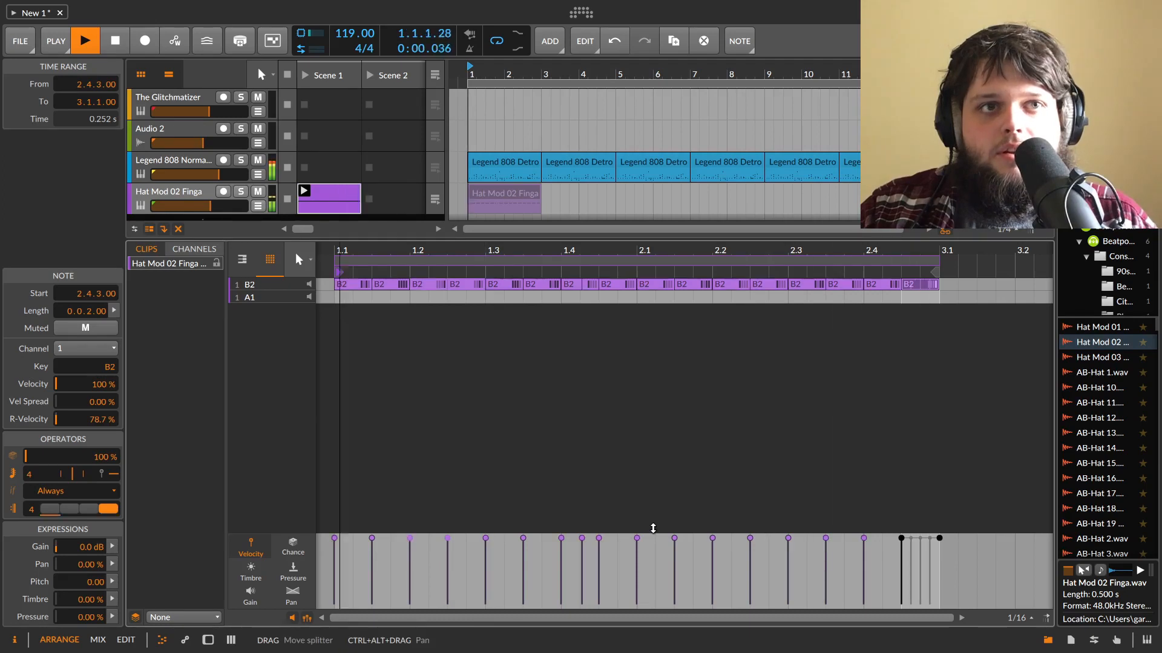
key(space)
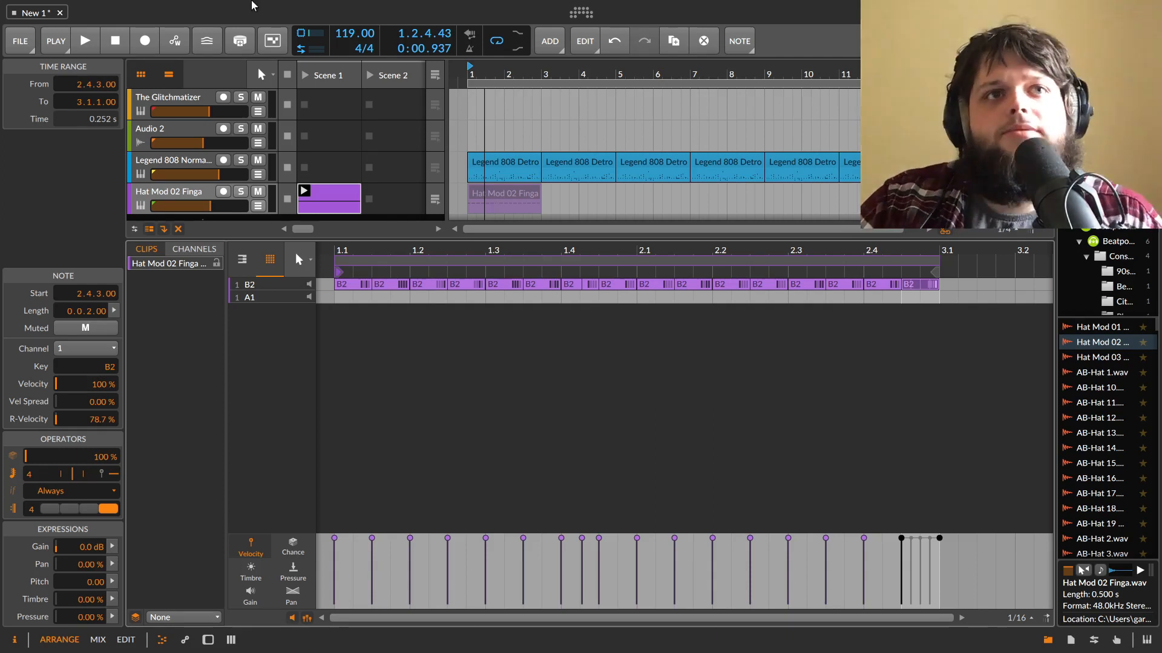
Step: Close the note editor and remove the Hat Mod 02 Finga track, undoing the deletion of the Legend 808 Normal Kit track
drag(696, 237, 705, 652)
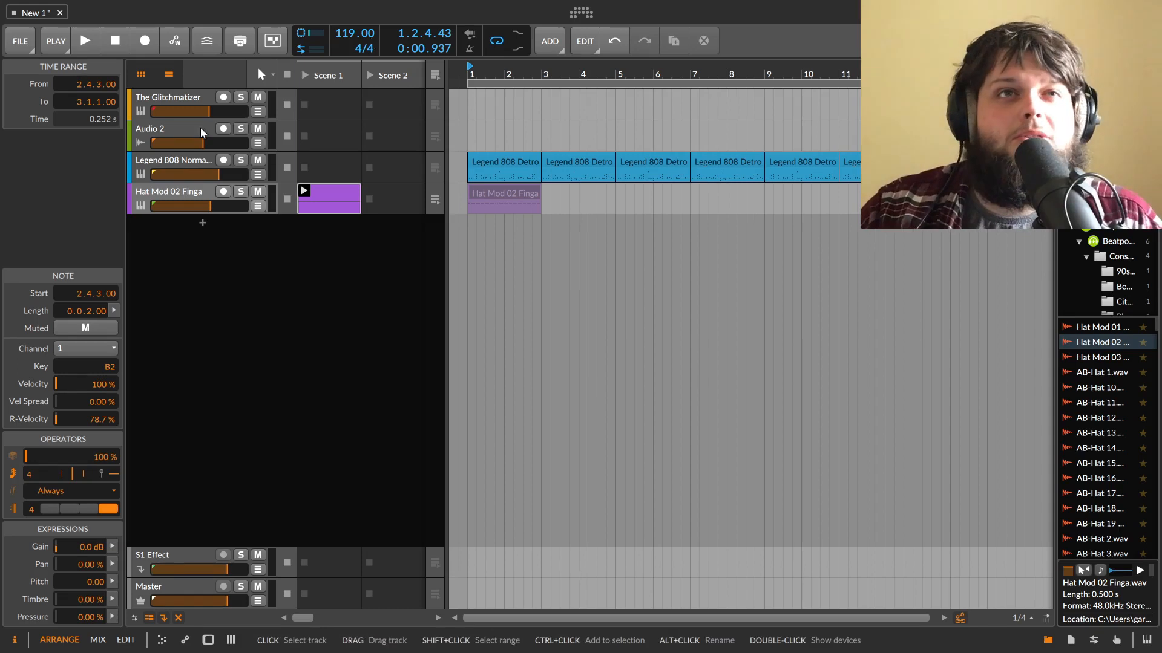
click(176, 158)
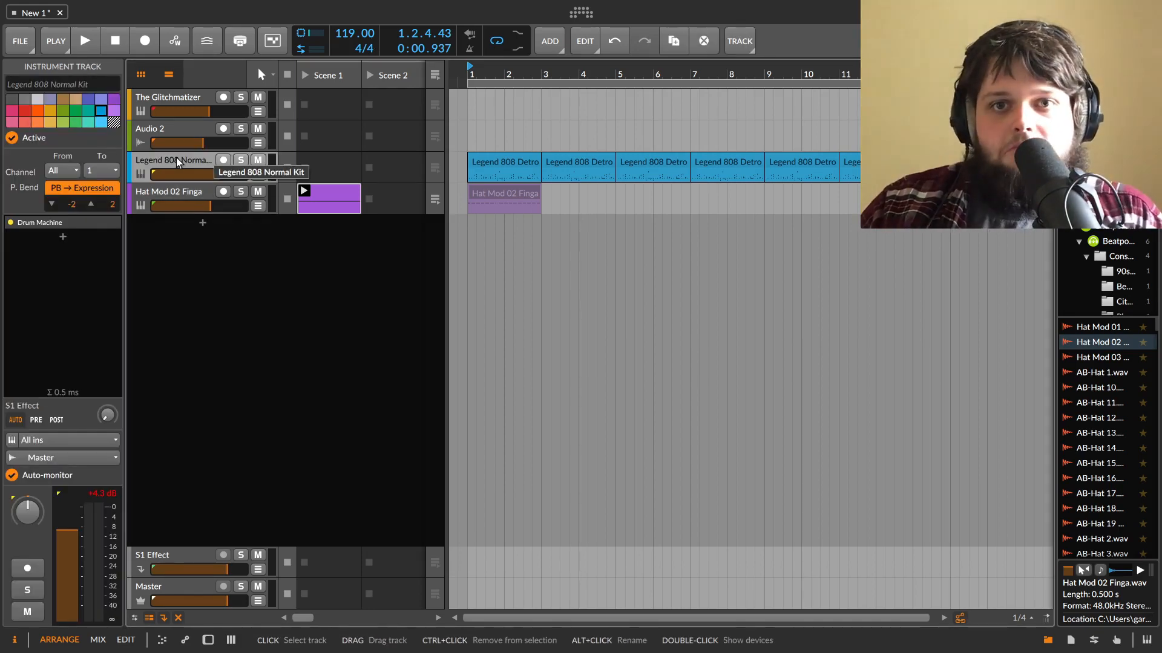
key(Delete)
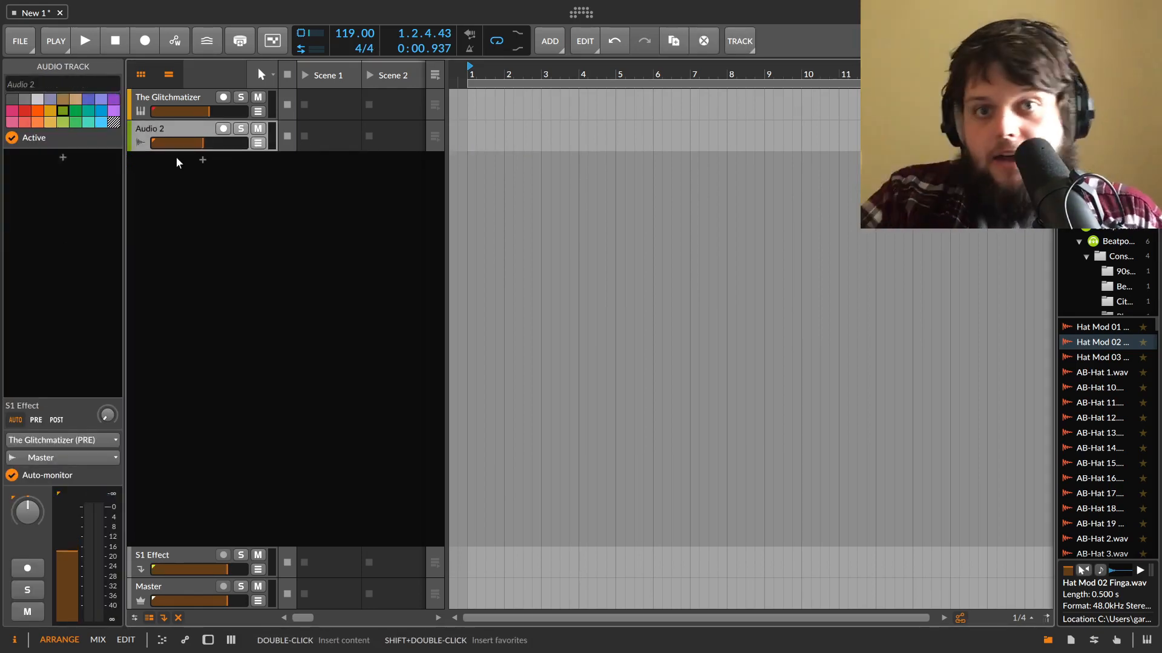
key(ctrl+z)
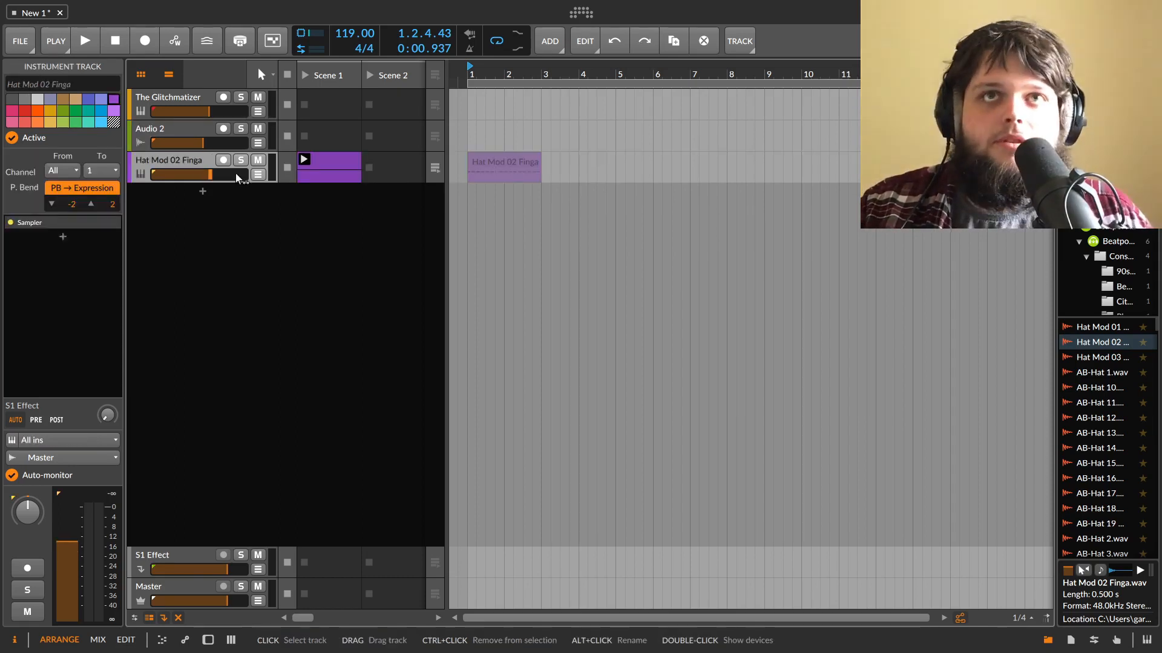
key(ctrl+z)
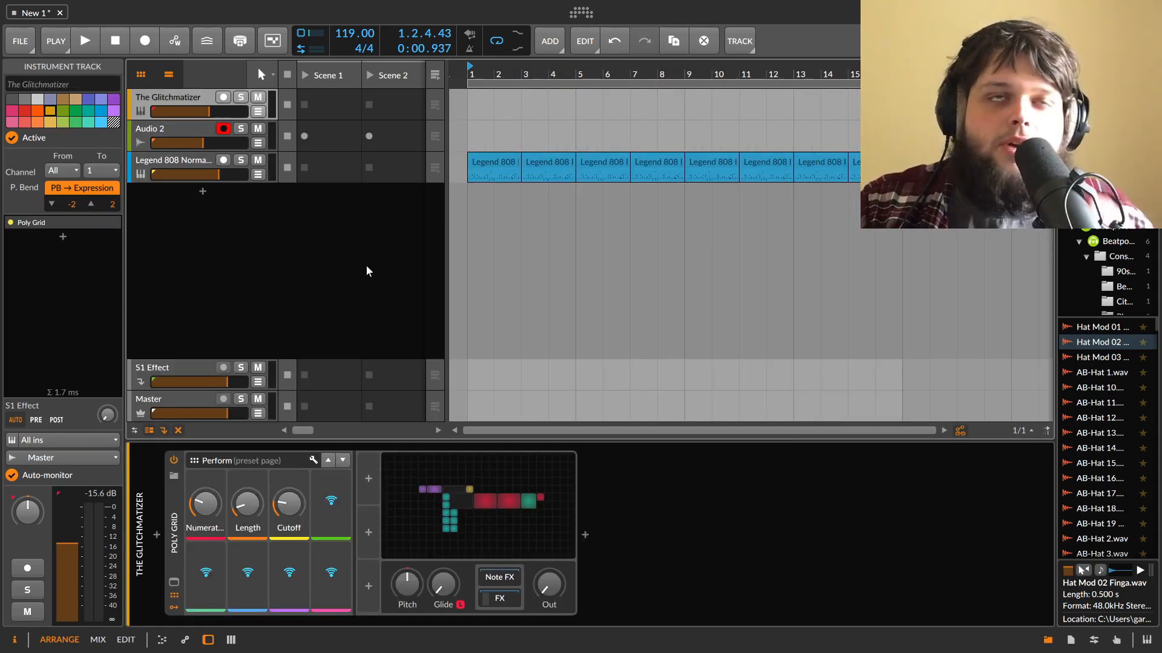
Step: Place the AB-Hat 13 sample at bar 1 on a new audio track below the Legend 808 track and open its clip
double_click(208, 192)
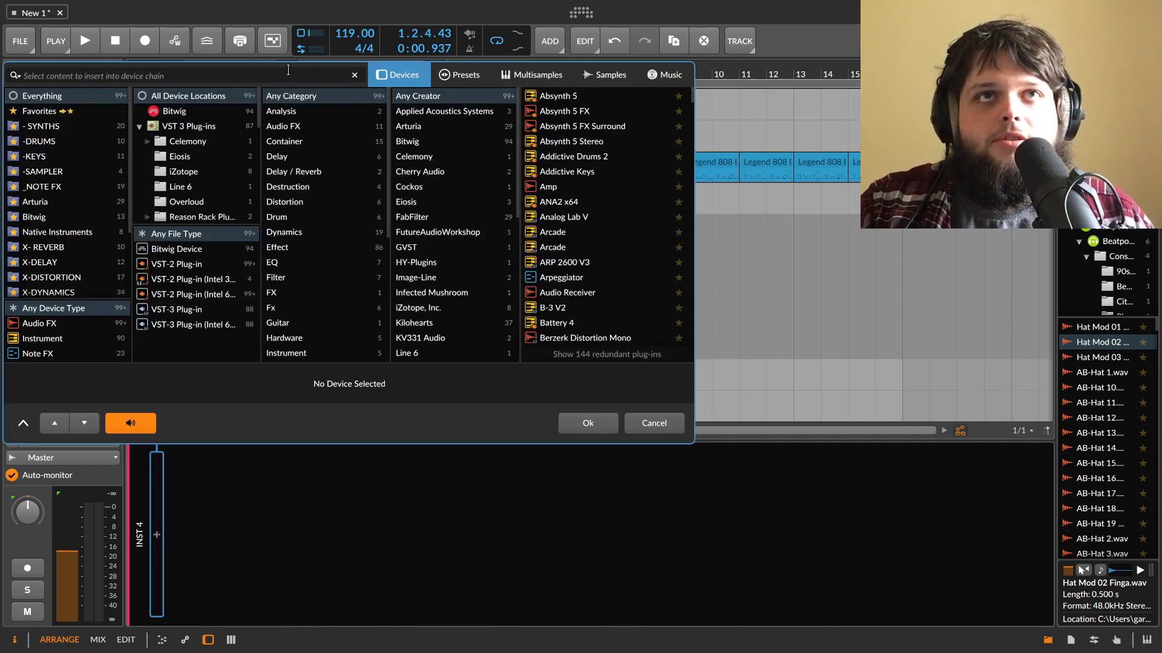
click(654, 424)
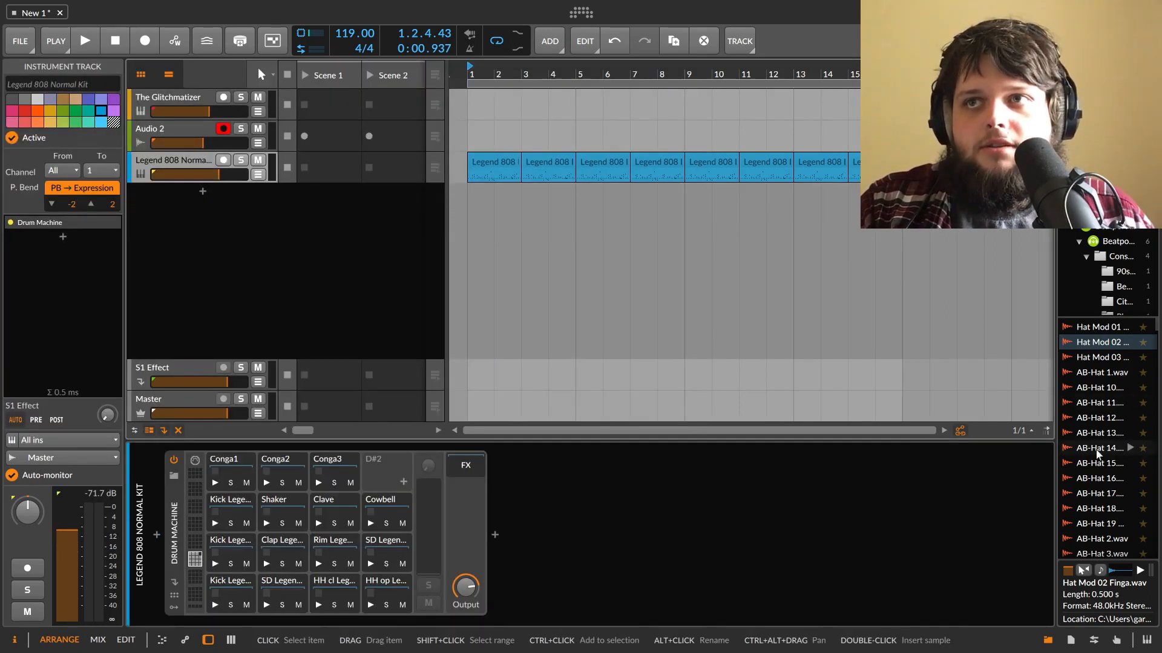
click(1129, 433)
drag(1129, 433, 471, 200)
double_click(471, 192)
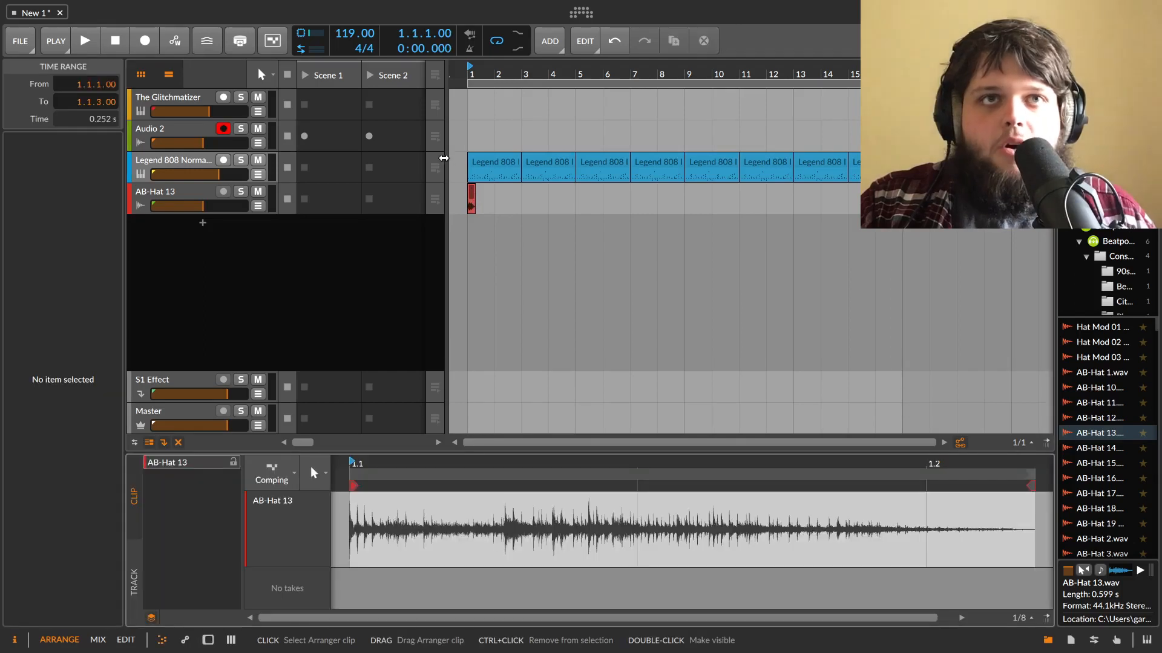
Step: Extend the AB-Hat 13 audio event to 3 beats with a repeat count of 42 and play it back
drag(475, 194, 495, 193)
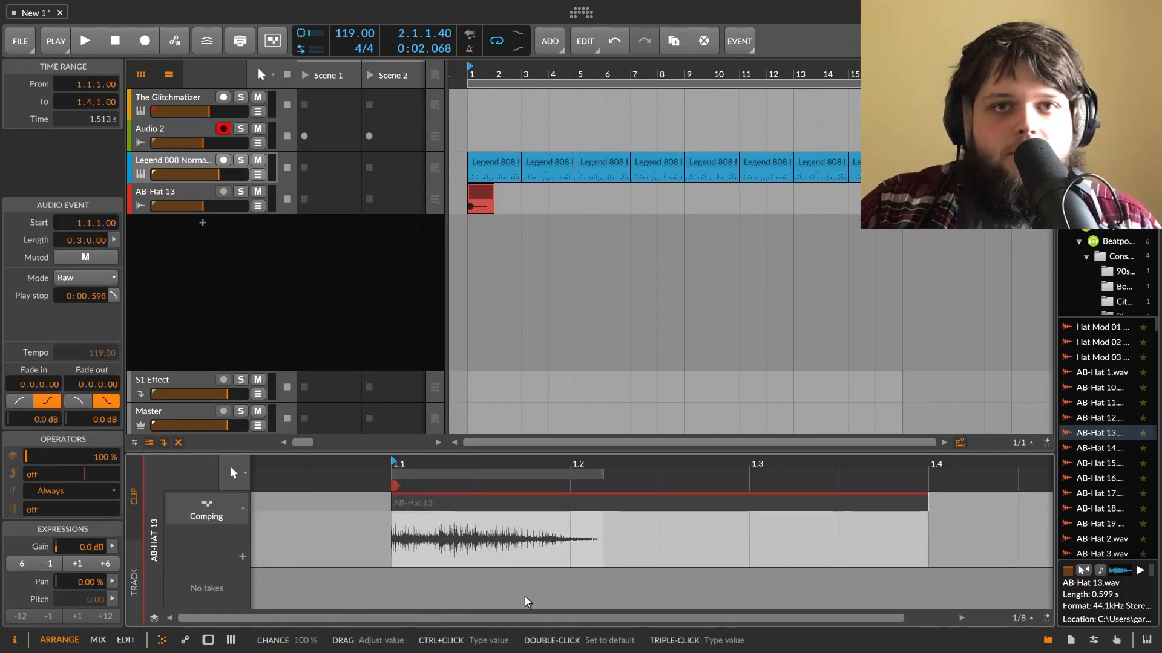
drag(24, 471, 34, 404)
key(space)
key(space)
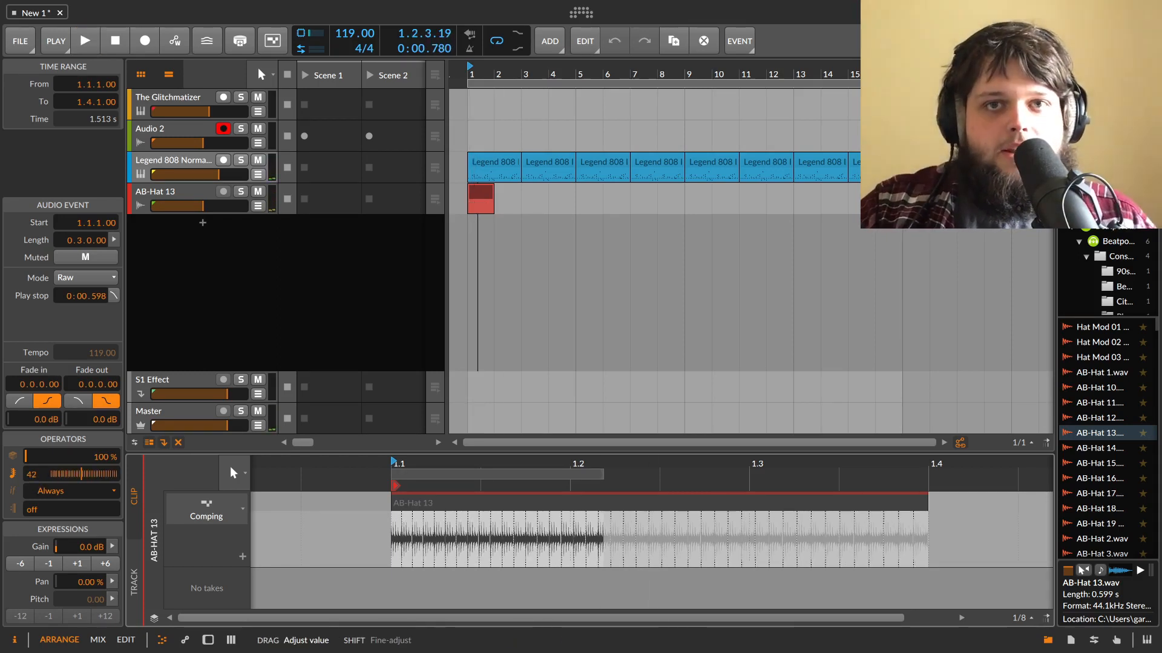
Step: Set the AB-Hat 13 event to 24 repeats with a repeat curve of -79% and play it back
drag(95, 475, 70, 475)
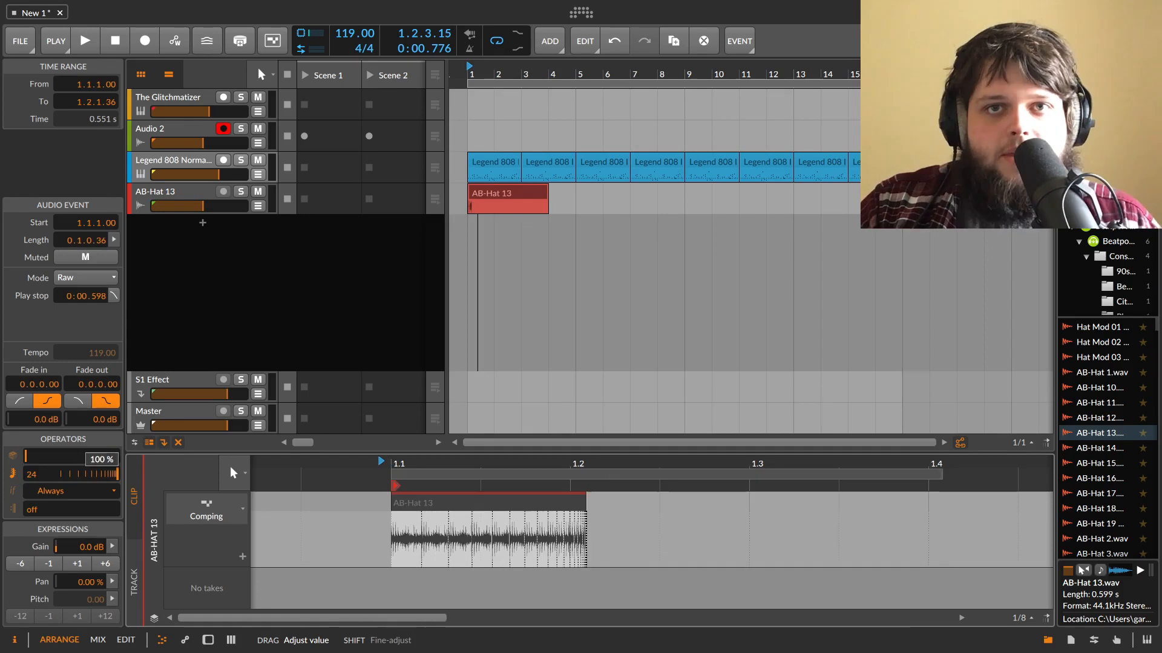
drag(117, 475, 56, 475)
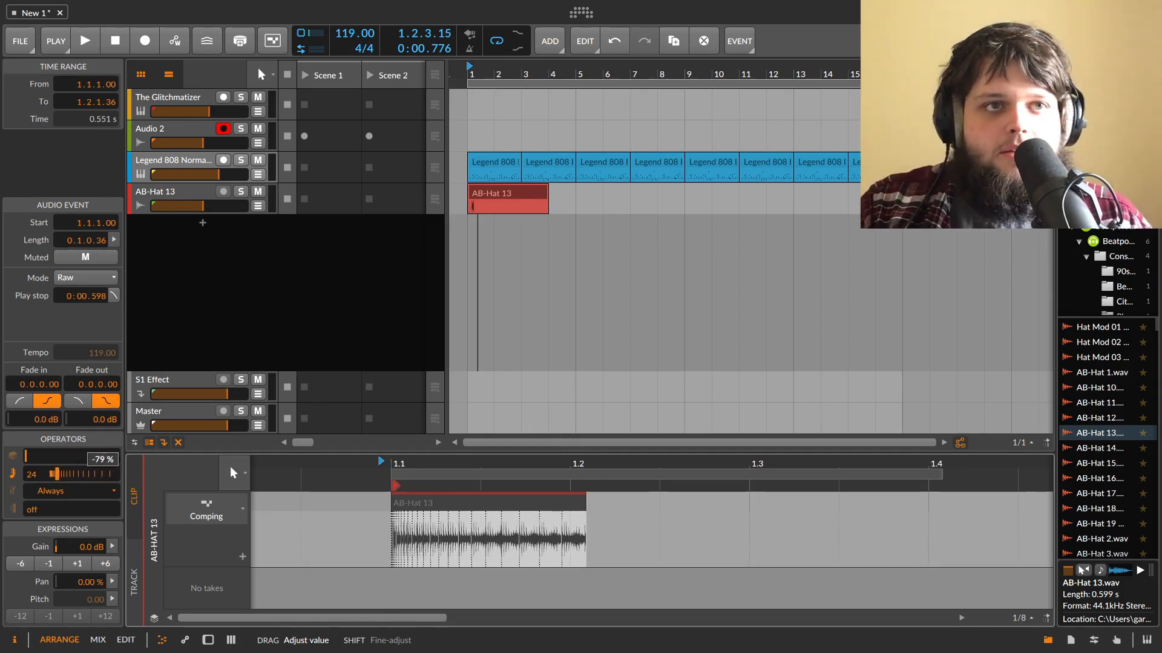
key(space)
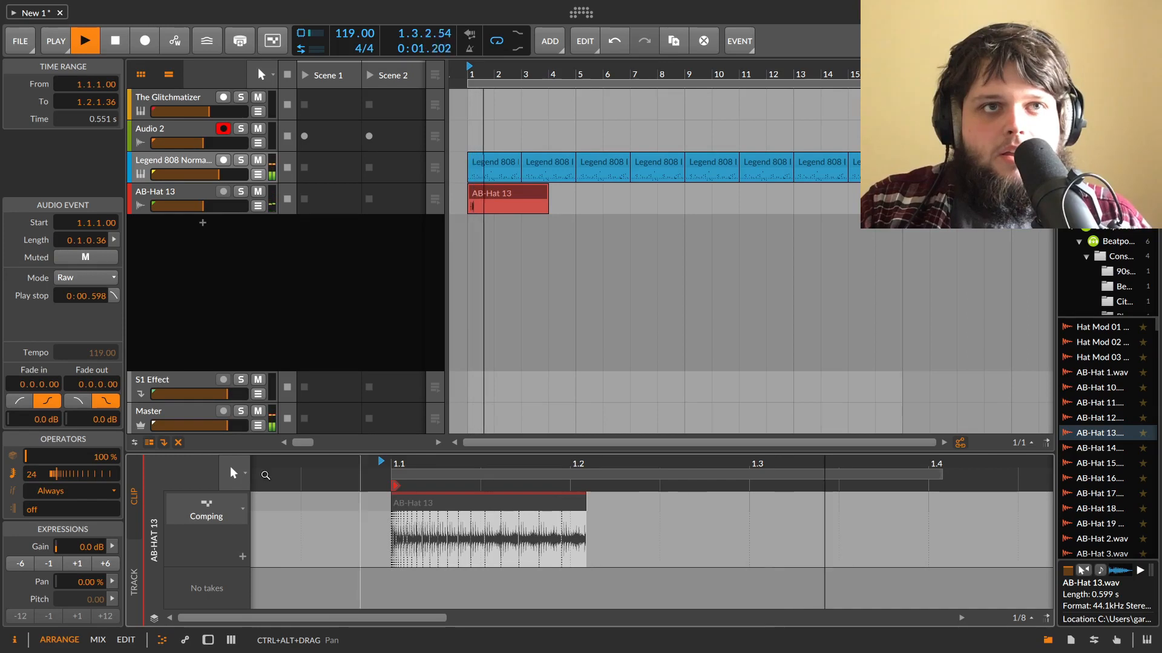
key(space)
Step: Raise the AB-Hat 13 event to 128 repeats, with the curve bunching them toward the end, and play it back
drag(78, 475, 107, 478)
key(space)
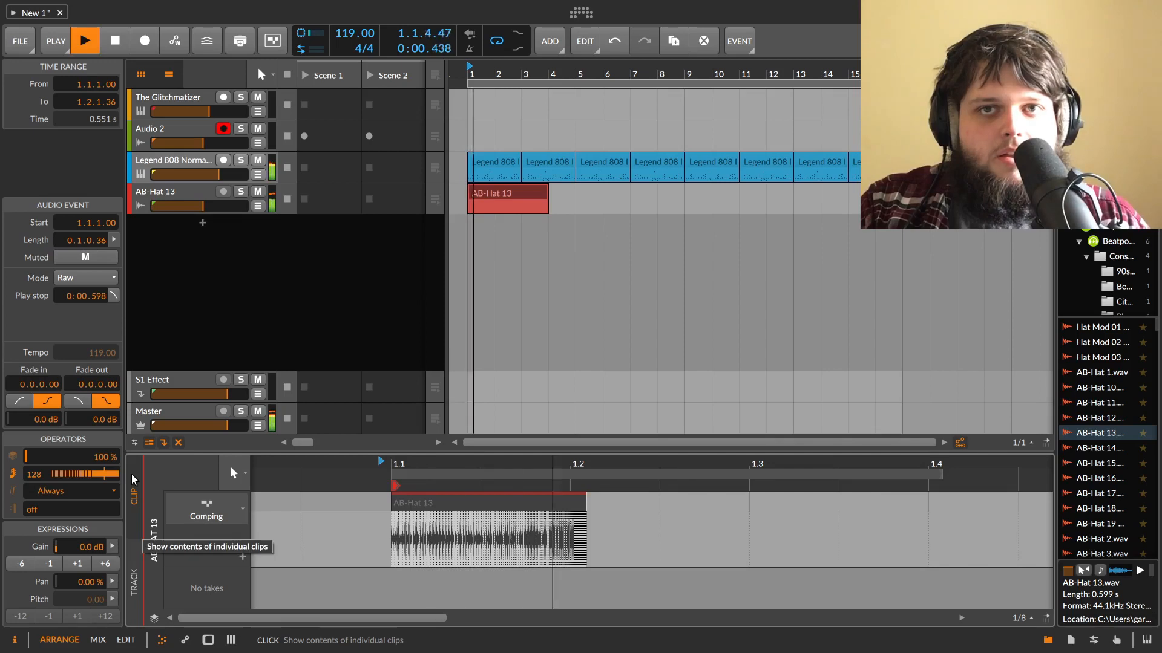
key(space)
Step: Give the AB-Hat 13 event a recurrence length of 8 with steps 1, 3, 5 and 7 active
click(55, 492)
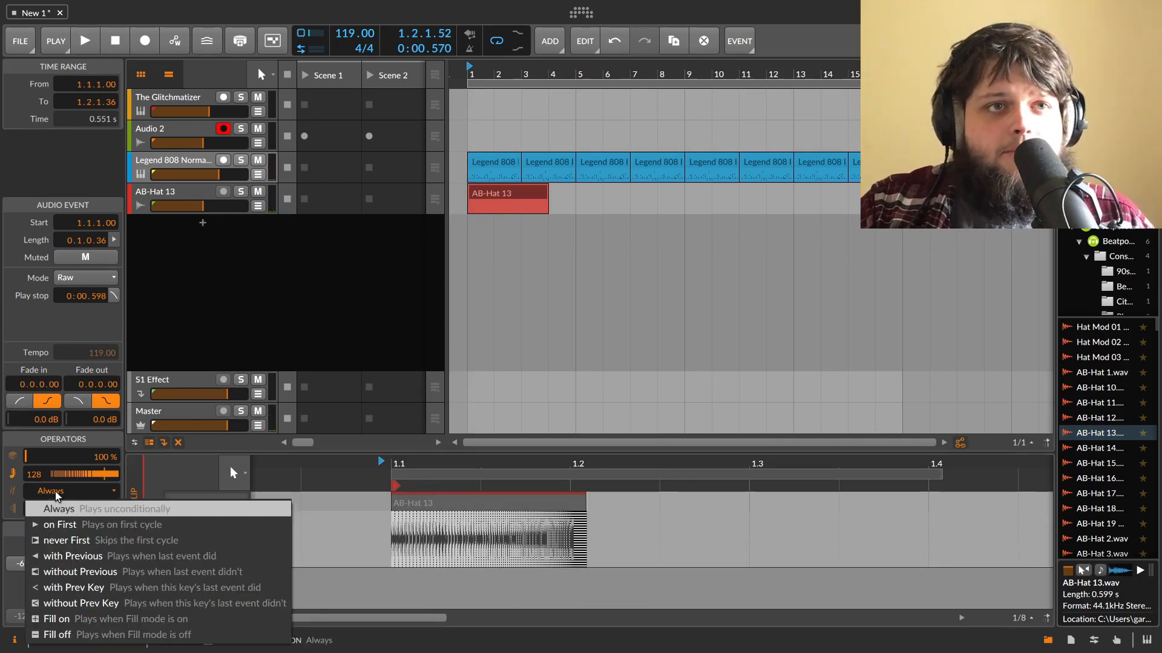
click(66, 490)
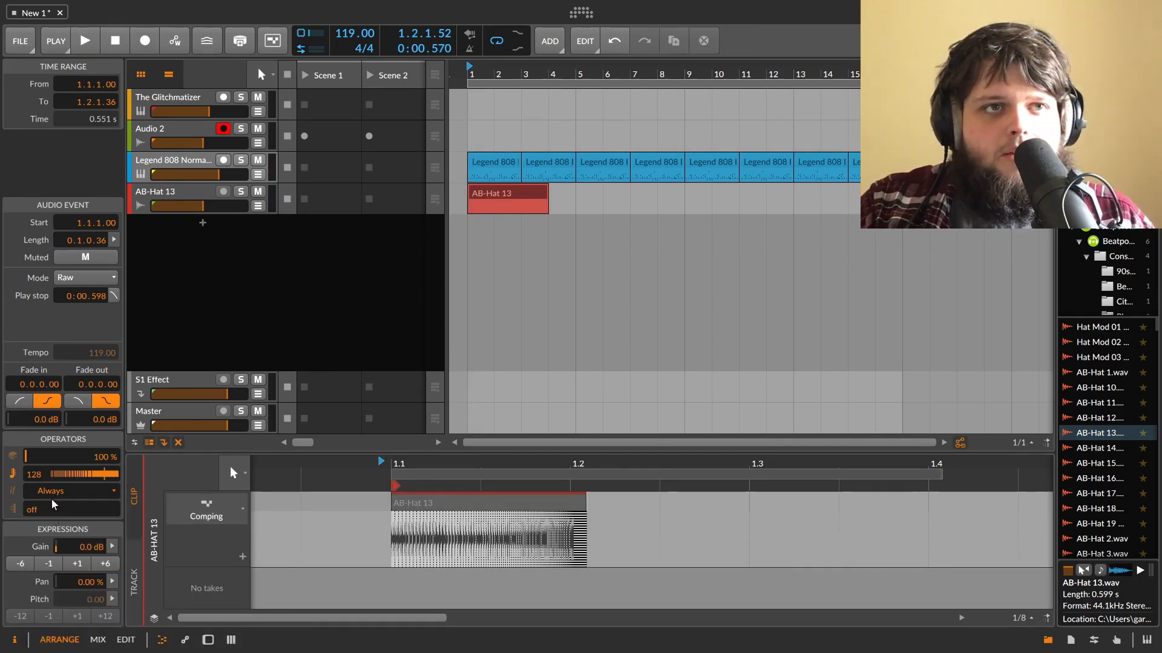
drag(53, 510, 126, 510)
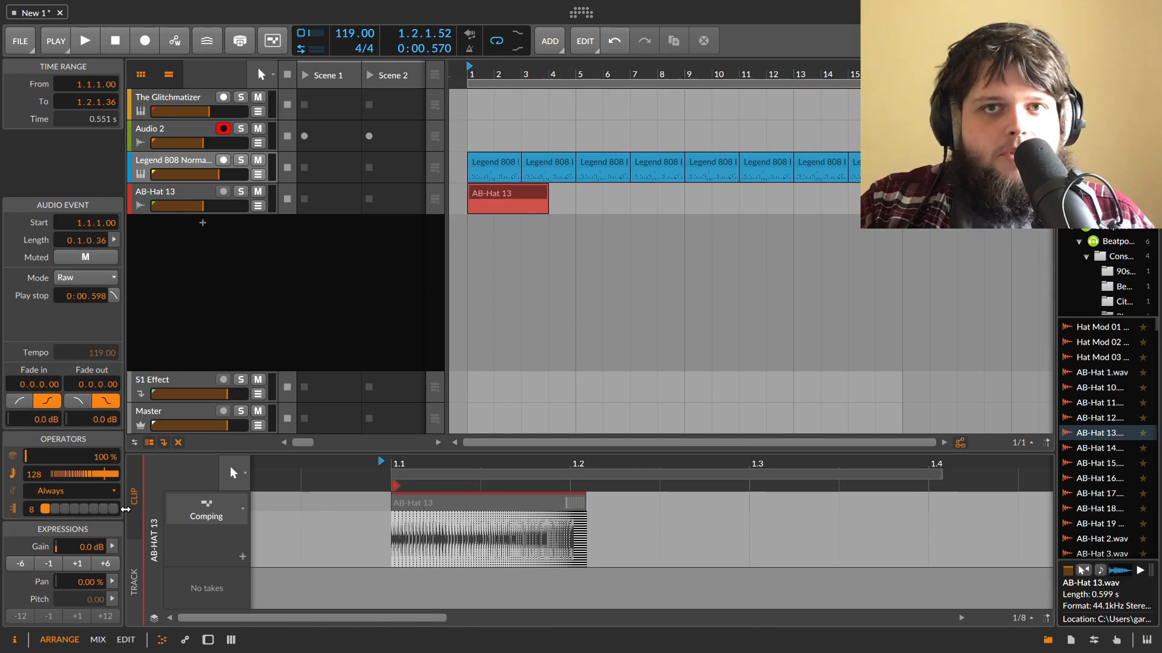
click(64, 509)
click(84, 509)
click(103, 509)
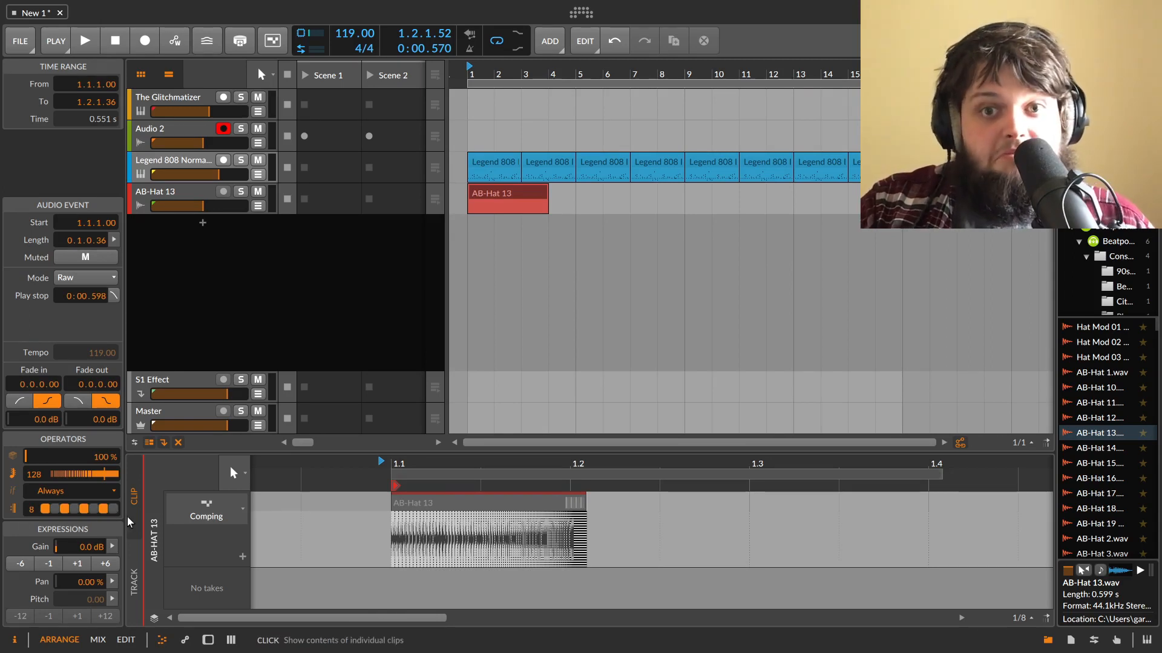
Step: Remove the AB-Hat 13 clip from the arranger and show the devices of the Audio 2 track
click(504, 197)
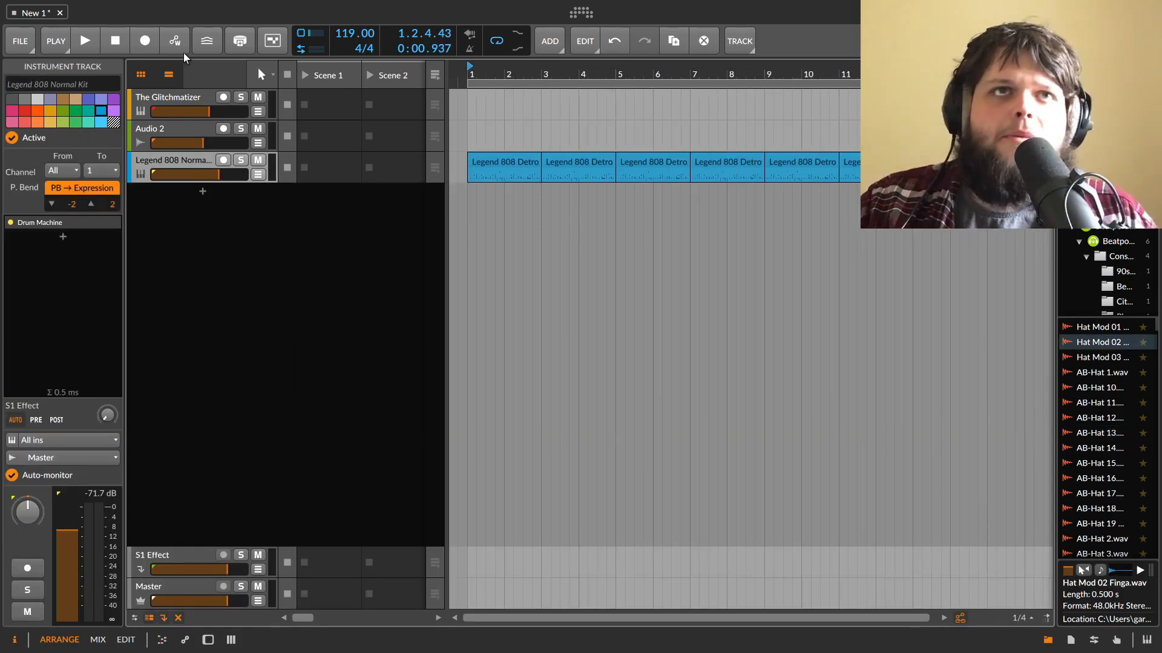
click(176, 97)
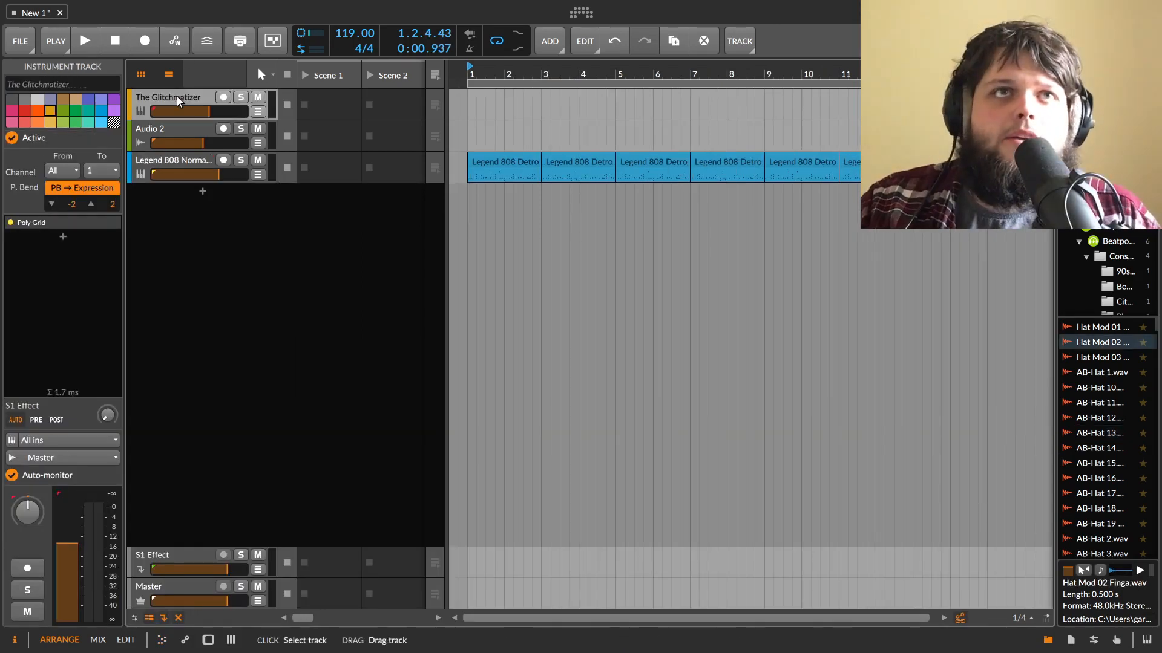
double_click(164, 134)
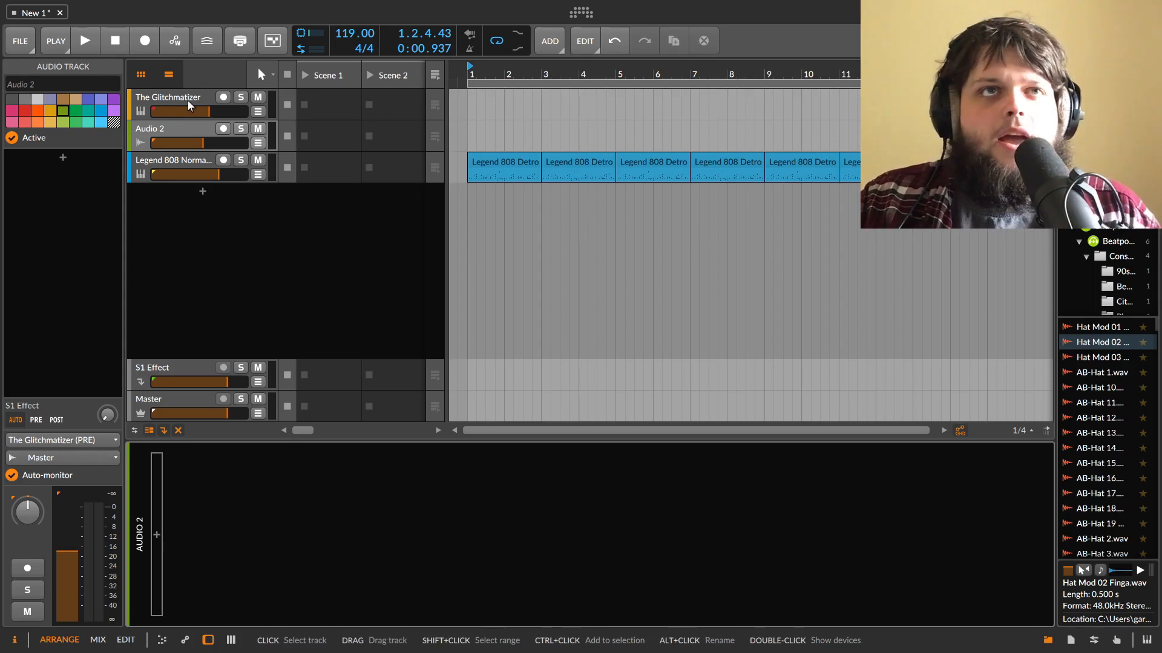
click(184, 128)
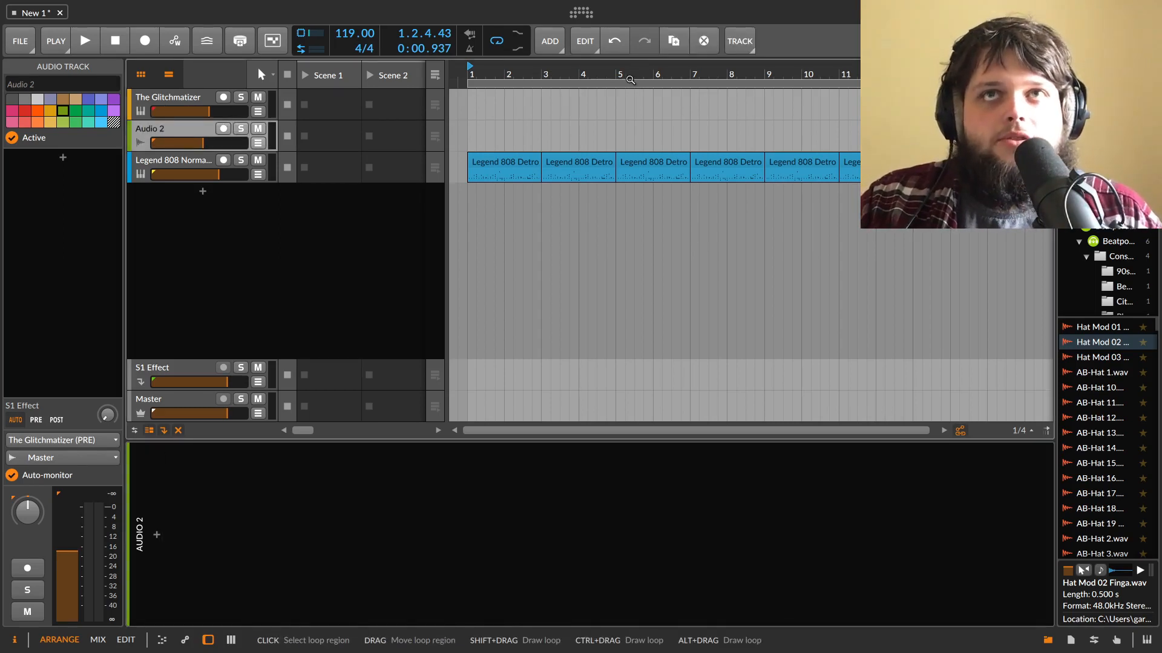
drag(617, 74, 583, 68)
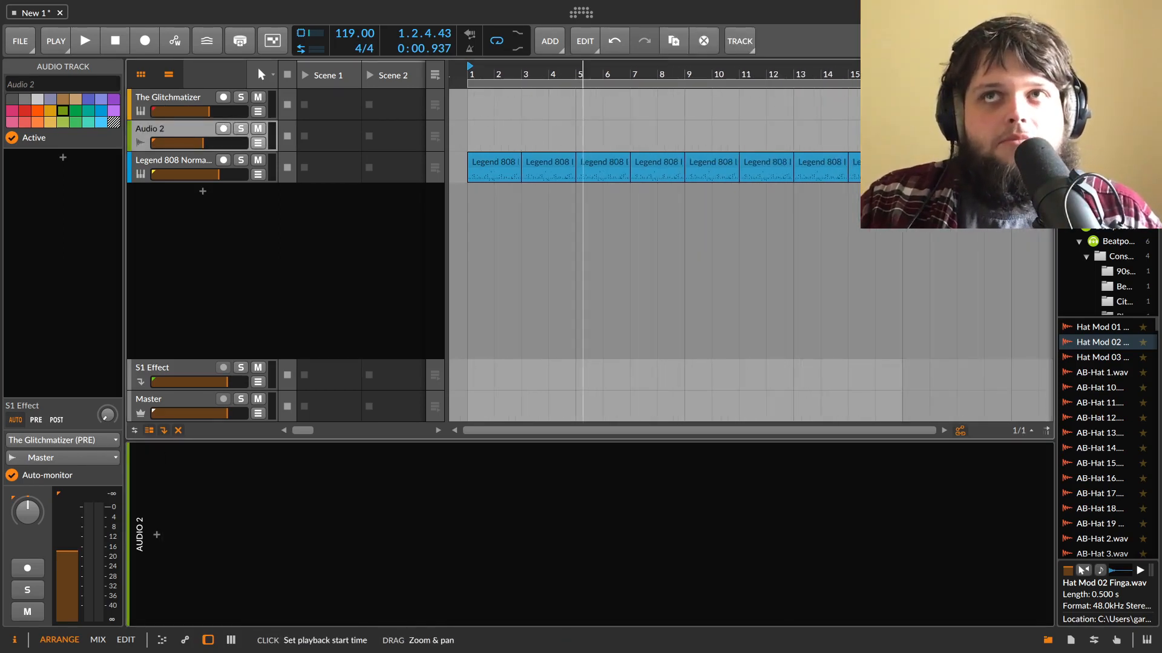
ctrl+click(158, 129)
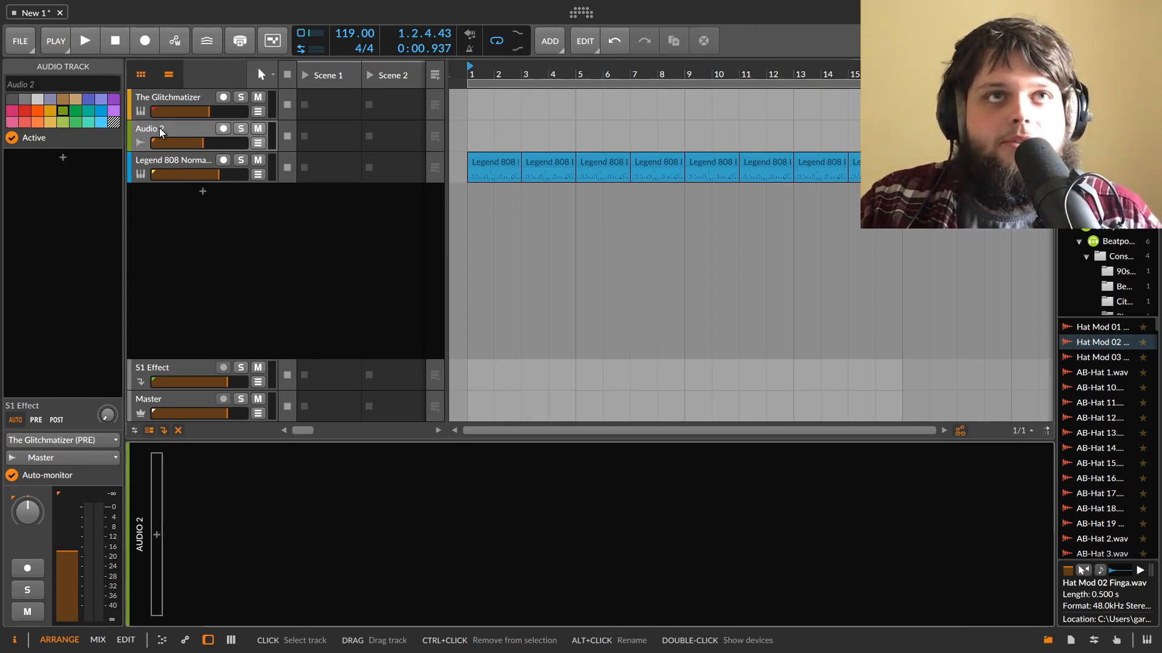
Step: Arm the Audio 2 track for recording and show the Poly Grid device of The Glitchmatizer track
click(184, 94)
click(223, 129)
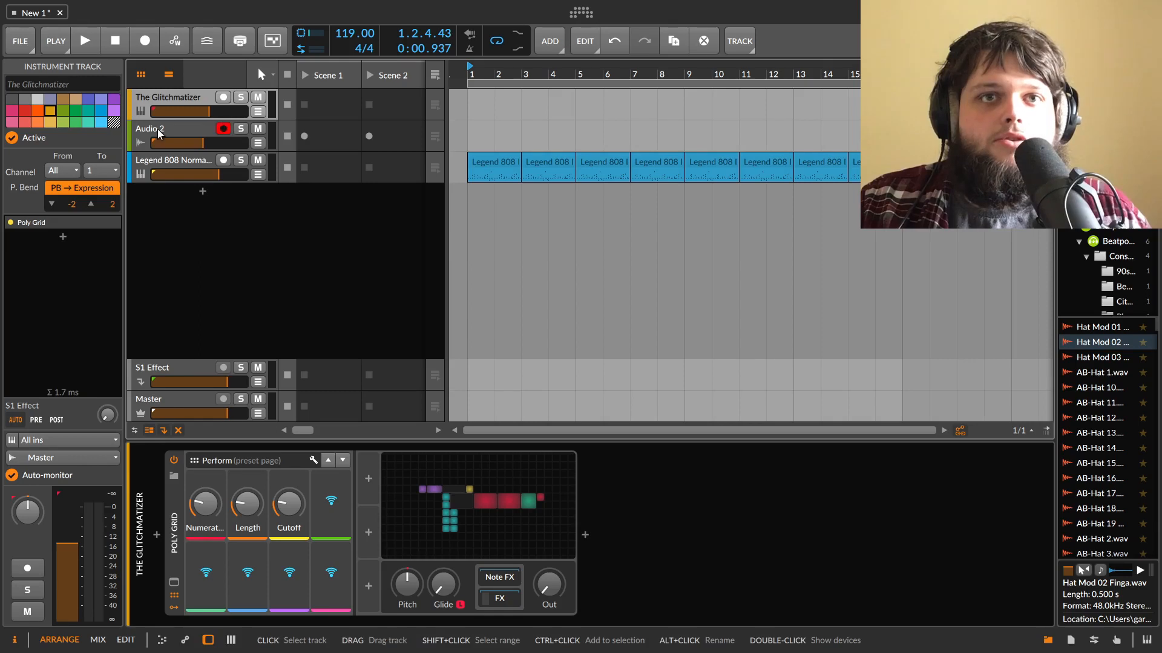
click(159, 130)
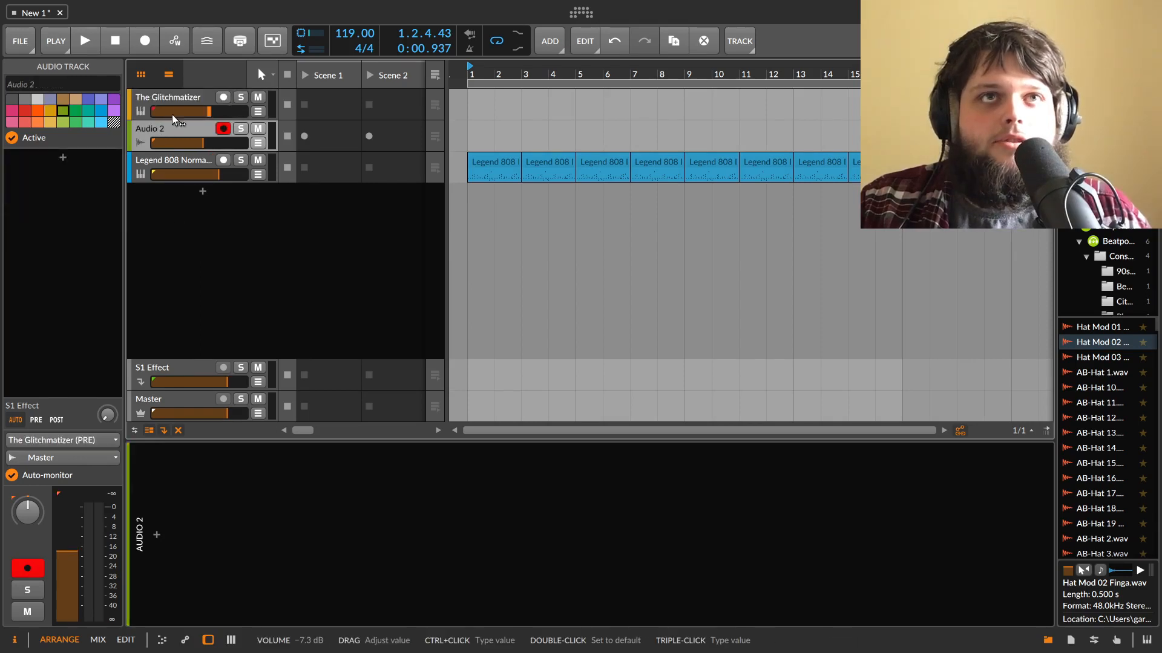
click(155, 101)
Step: Audition The Glitchmatizer by raising its output and varying its macro knobs such as Length, and turn the output back down
drag(552, 588, 552, 567)
drag(549, 585, 549, 590)
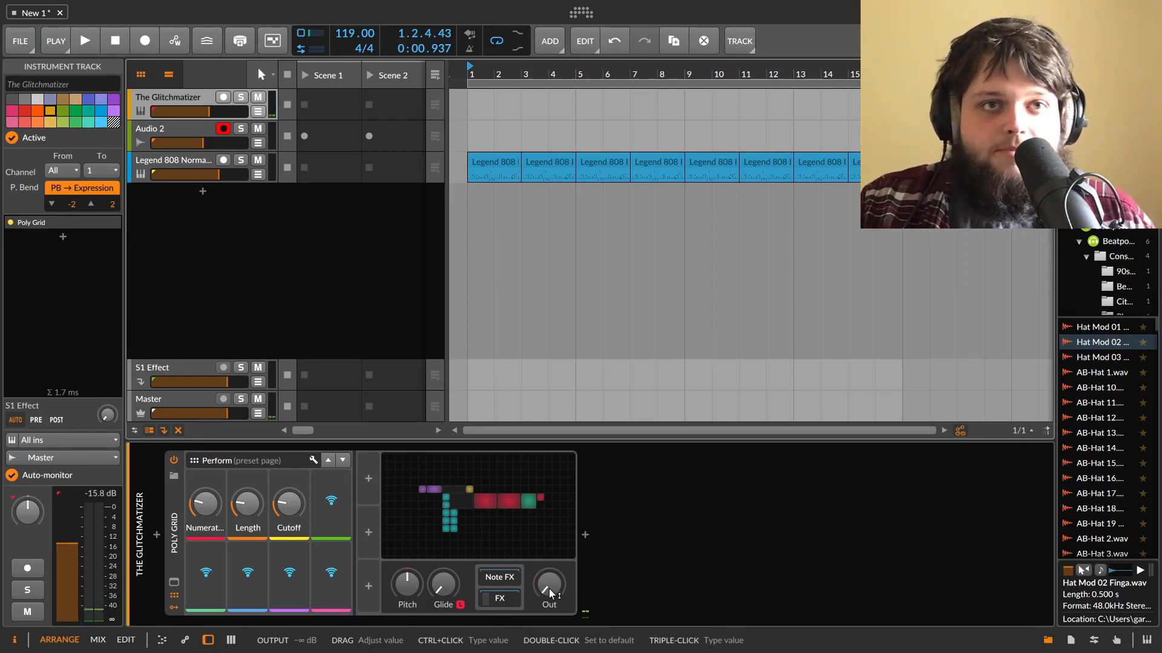
drag(544, 586, 543, 569)
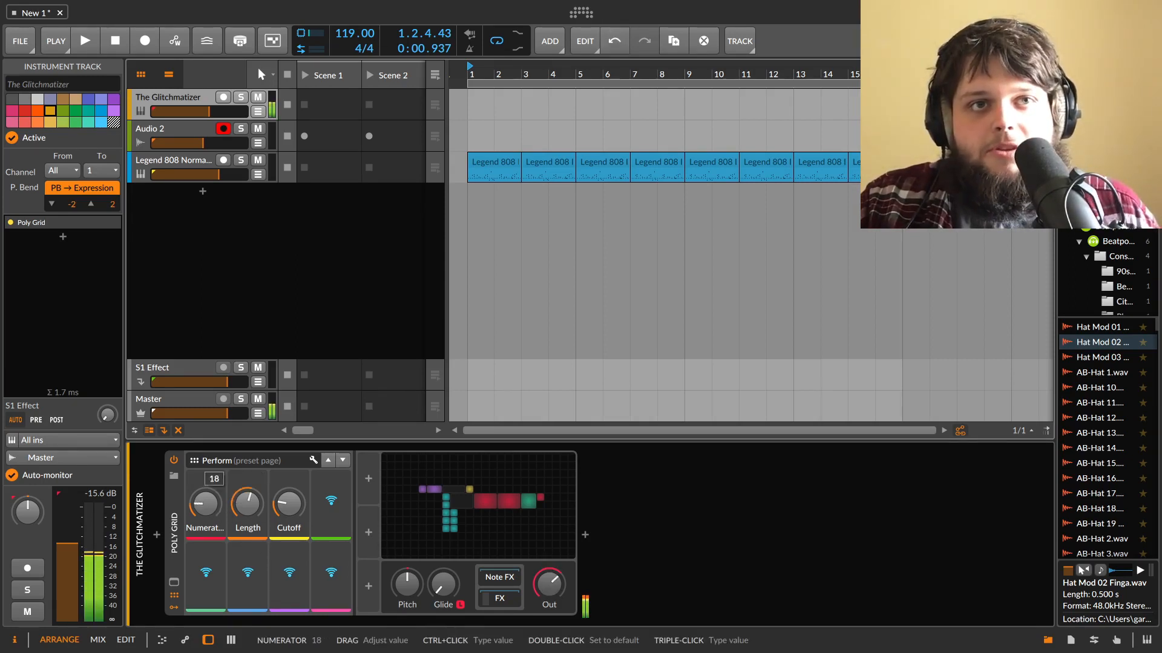
drag(248, 504, 205, 512)
drag(243, 510, 213, 514)
drag(552, 596, 593, 622)
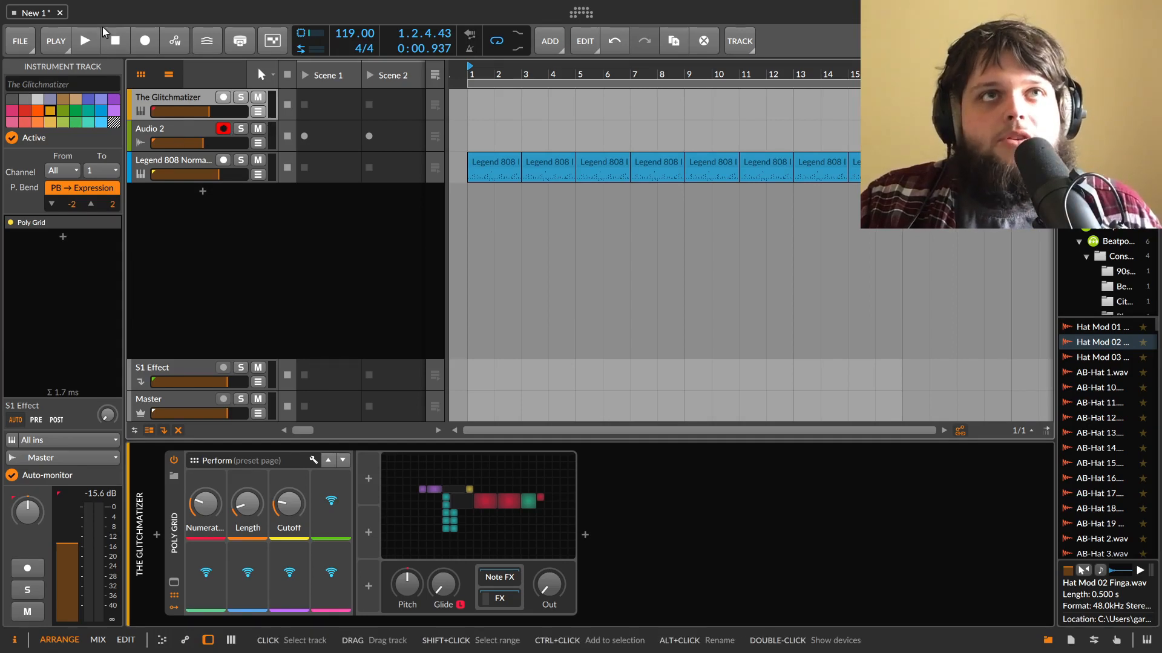
Step: Check the playback and recording settings and set the arranger loop region to position 1.1.1.00 with a length of 2.0.0.00
click(56, 45)
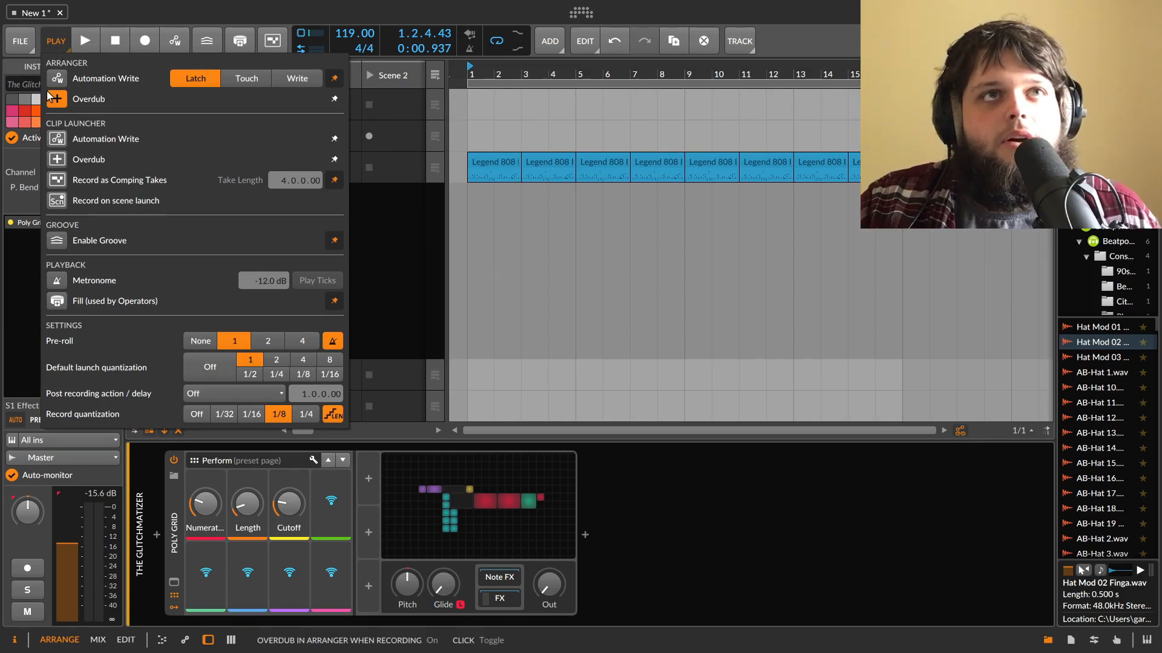
click(58, 42)
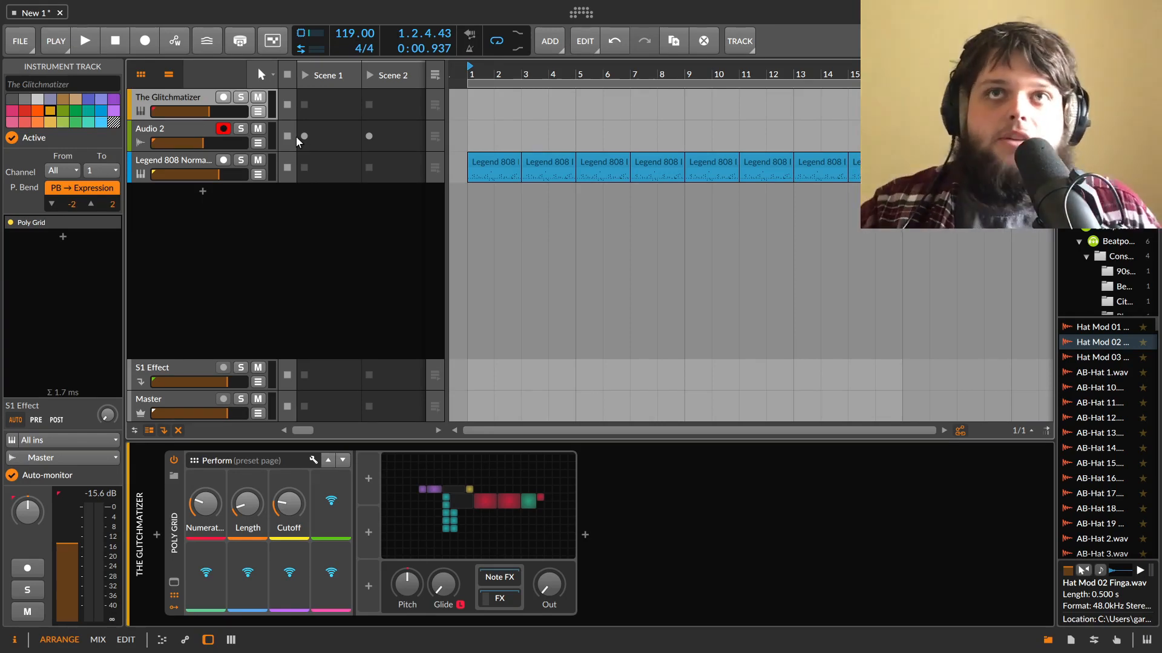
click(579, 96)
drag(579, 93, 514, 83)
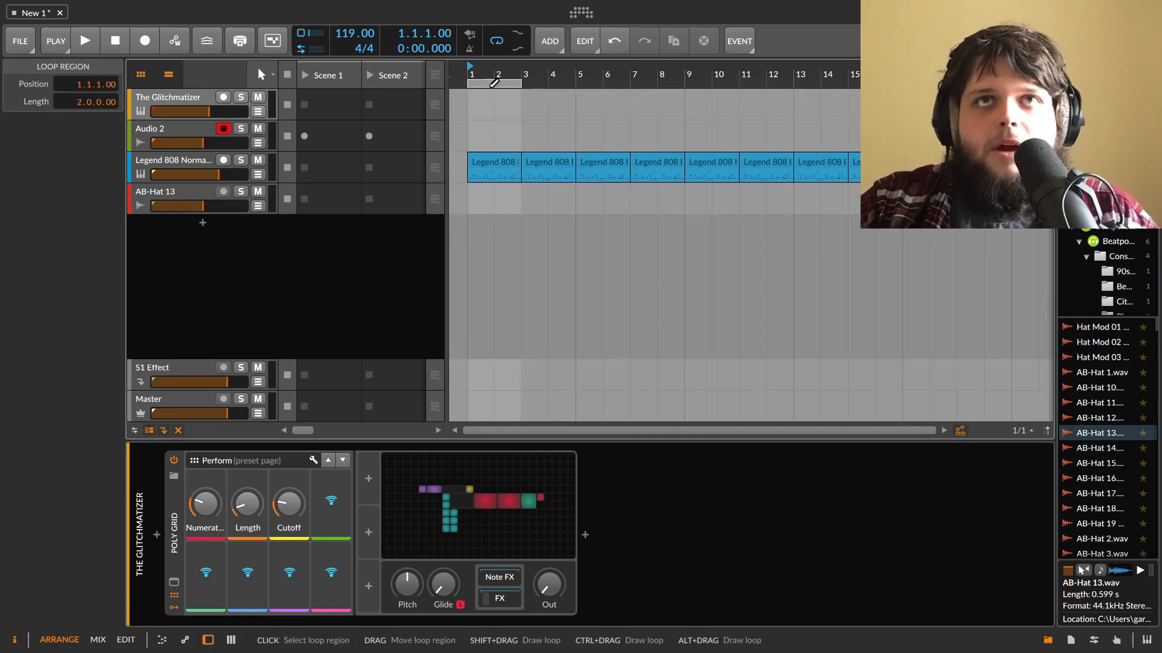
Step: Raise The Glitchmatizer's output and record looped takes onto Audio 2 while varying Numerator and Length, ending by stopping the transport
mouse_move(549, 584)
mouse_down()
mouse_move(549, 569)
mouse_move(548, 583)
mouse_up()
click(142, 46)
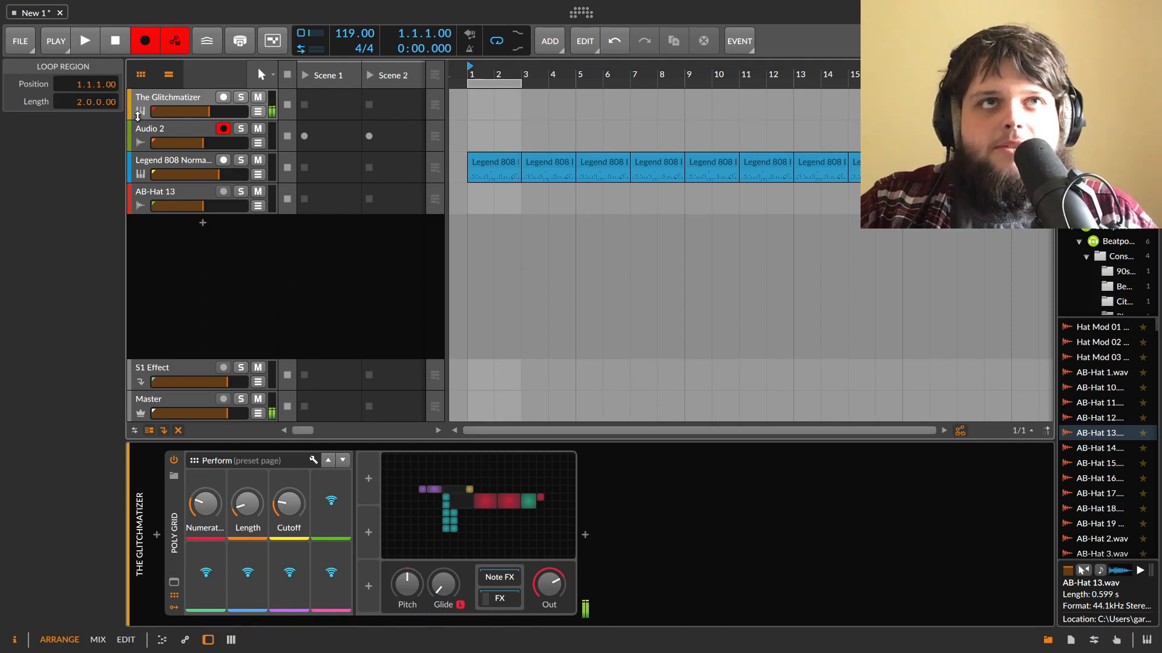
key(space)
mouse_move(207, 501)
mouse_down()
mouse_move(248, 491)
mouse_move(203, 495)
mouse_move(247, 501)
mouse_move(204, 501)
mouse_up()
click(202, 507)
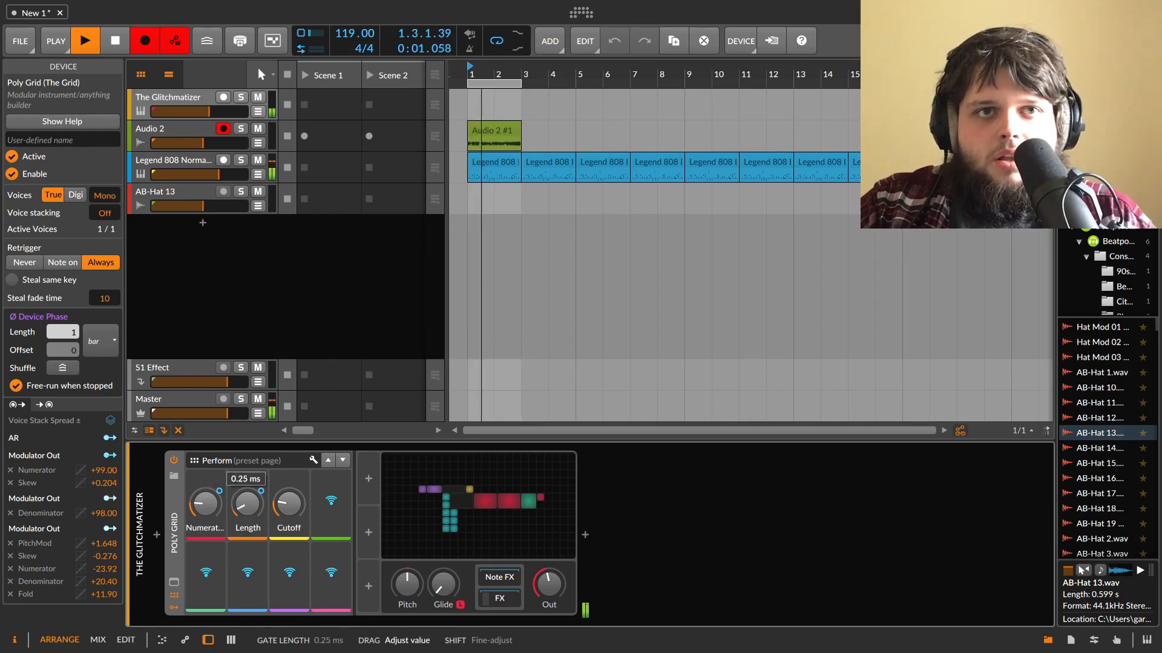
drag(204, 506, 247, 539)
mouse_move(204, 506)
mouse_down()
mouse_move(248, 493)
mouse_move(247, 481)
mouse_move(205, 484)
mouse_up()
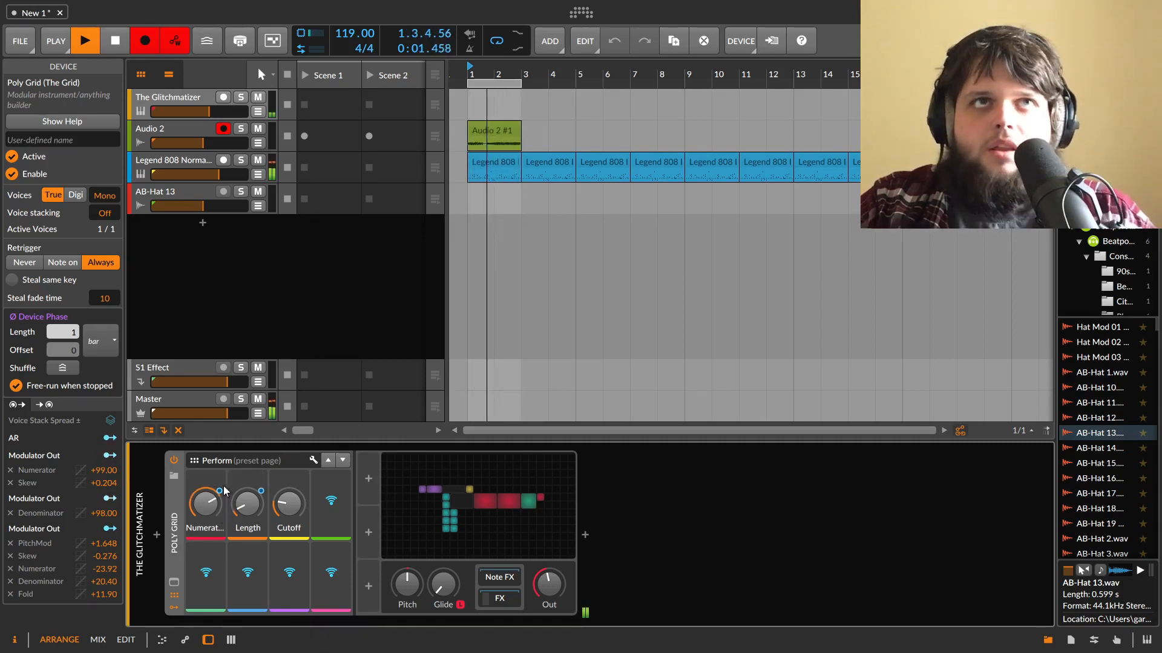
click(117, 34)
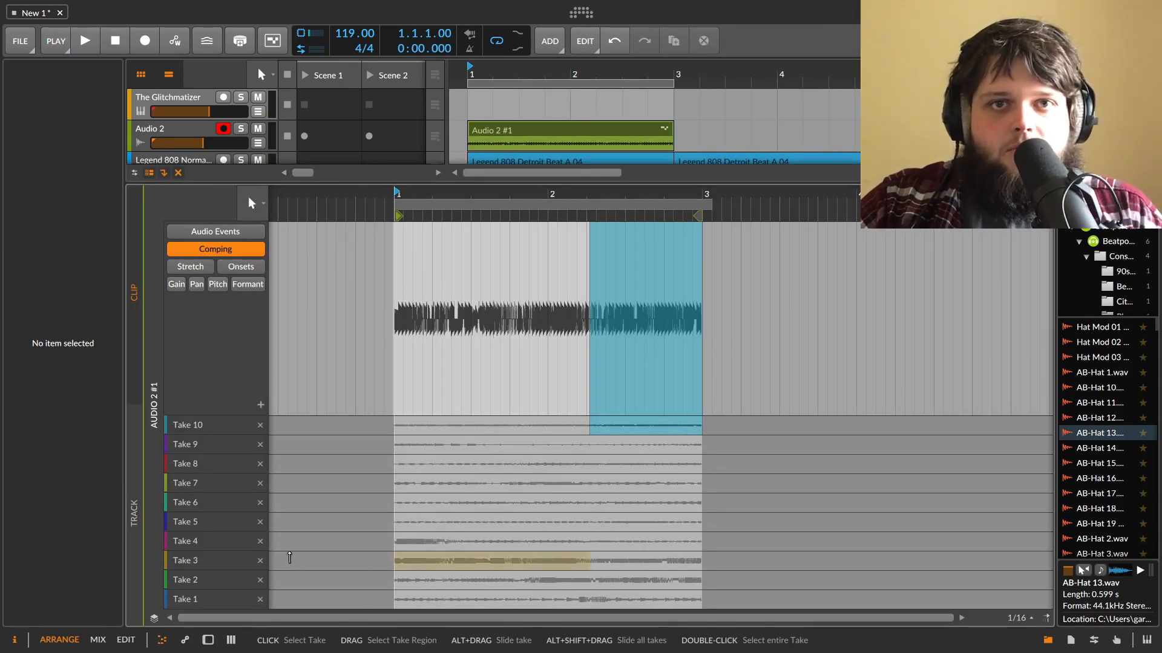
Step: Delete takes 1, 2, 3, 4, 7 and 9 from the comping lanes of the Audio 2 clip
click(259, 567)
click(260, 560)
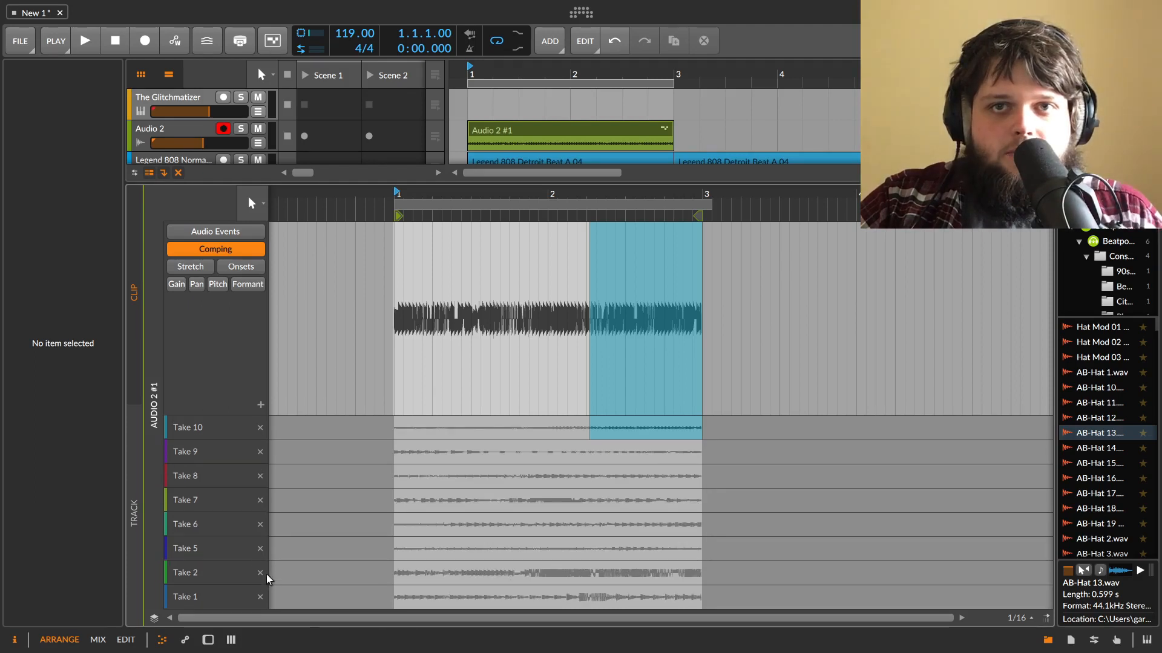
click(260, 573)
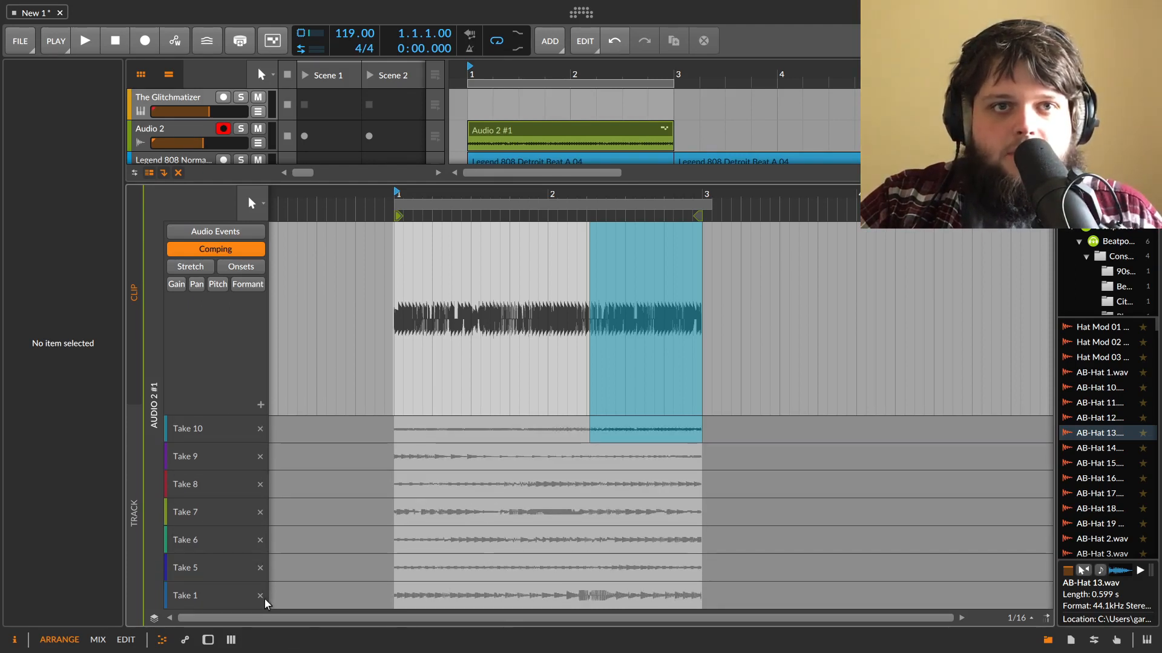
click(260, 596)
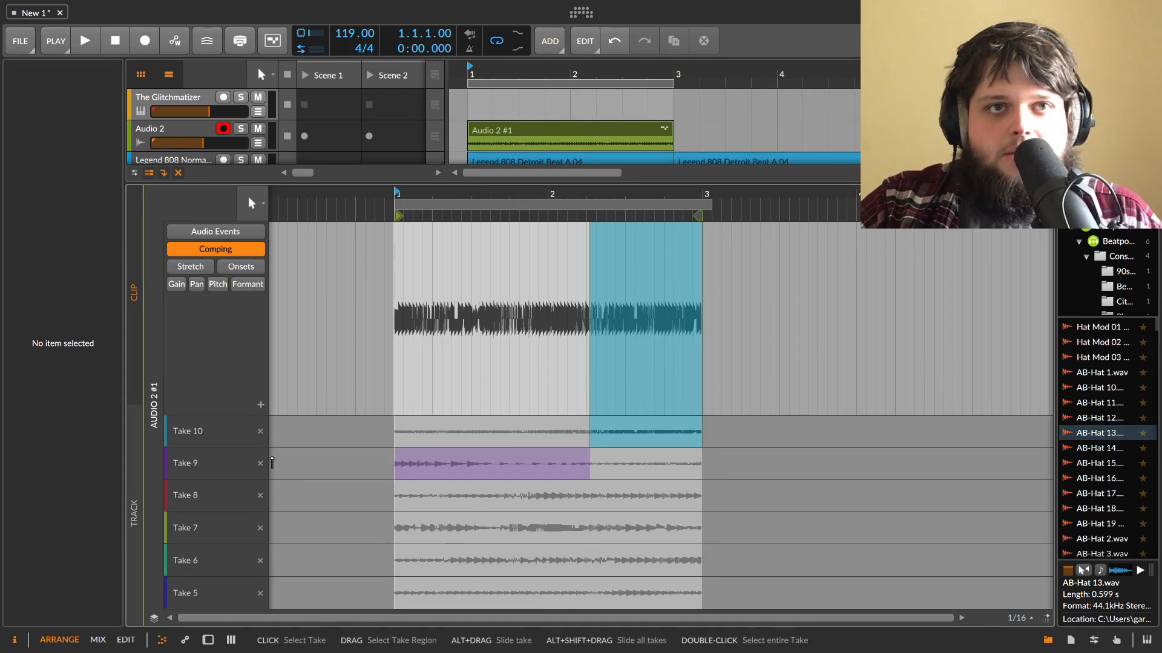
click(260, 464)
click(259, 513)
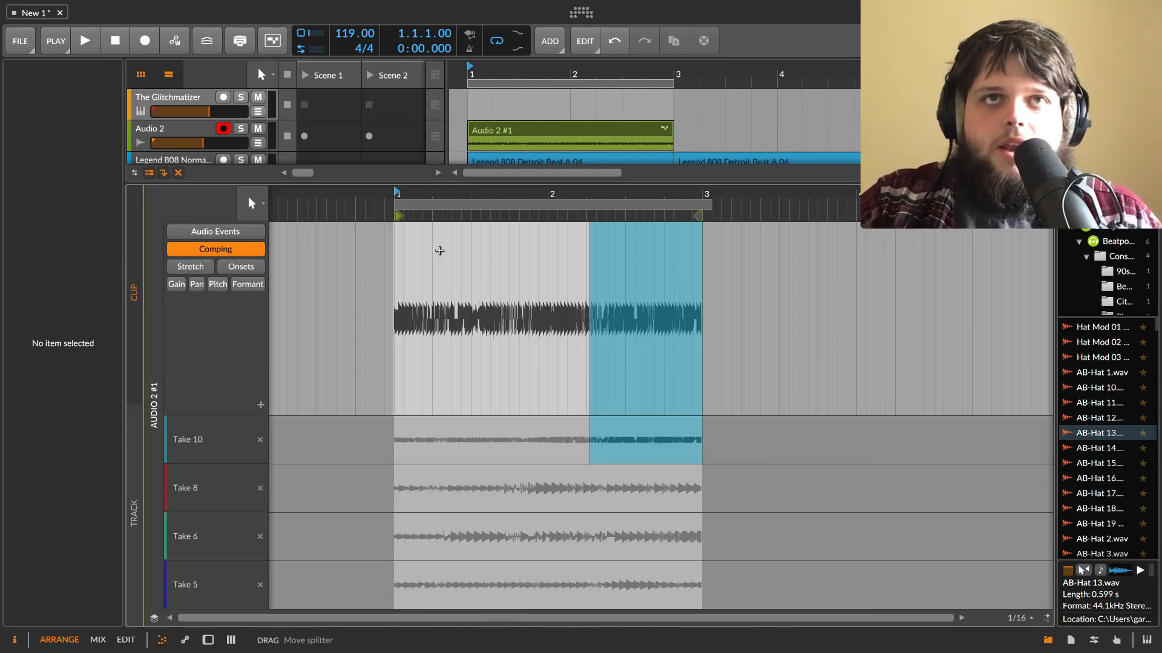
Step: Play back the Audio 2 comp and try moving the clip's start marker slightly earlier
key(space)
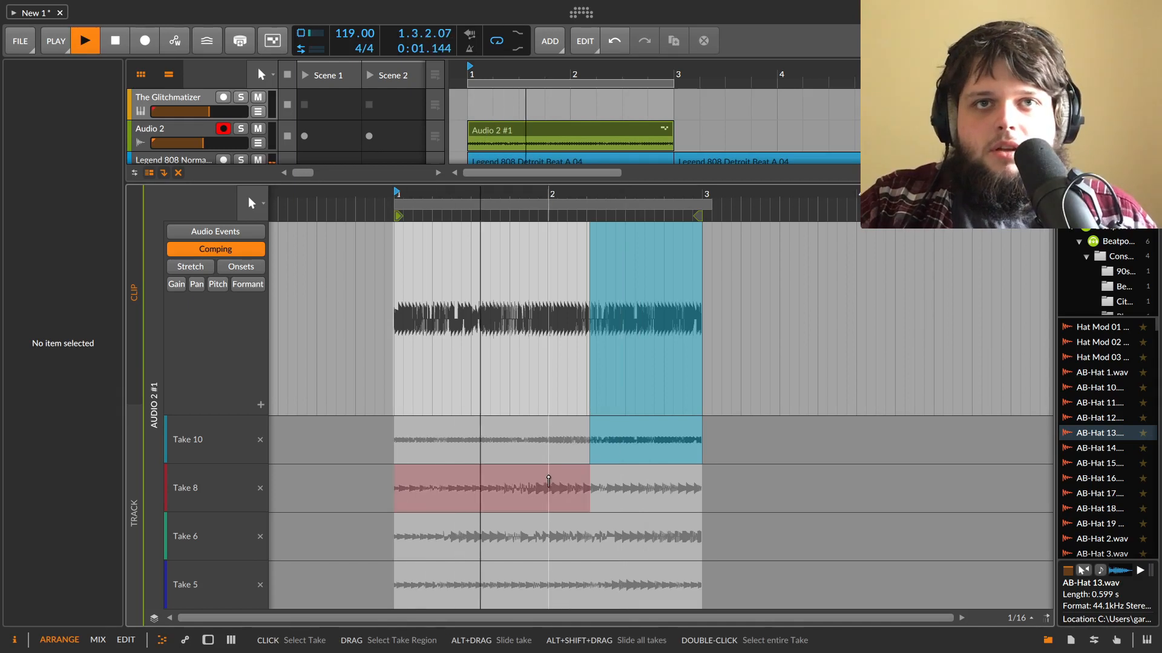
key(space)
drag(467, 205, 470, 436)
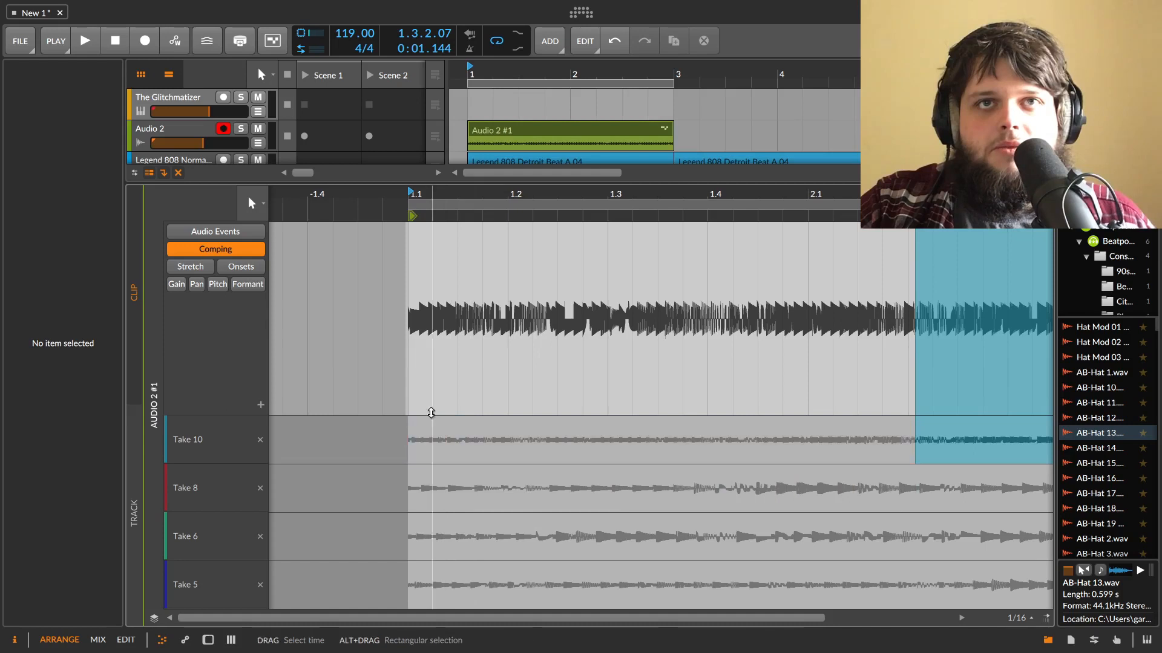
drag(408, 209, 401, 210)
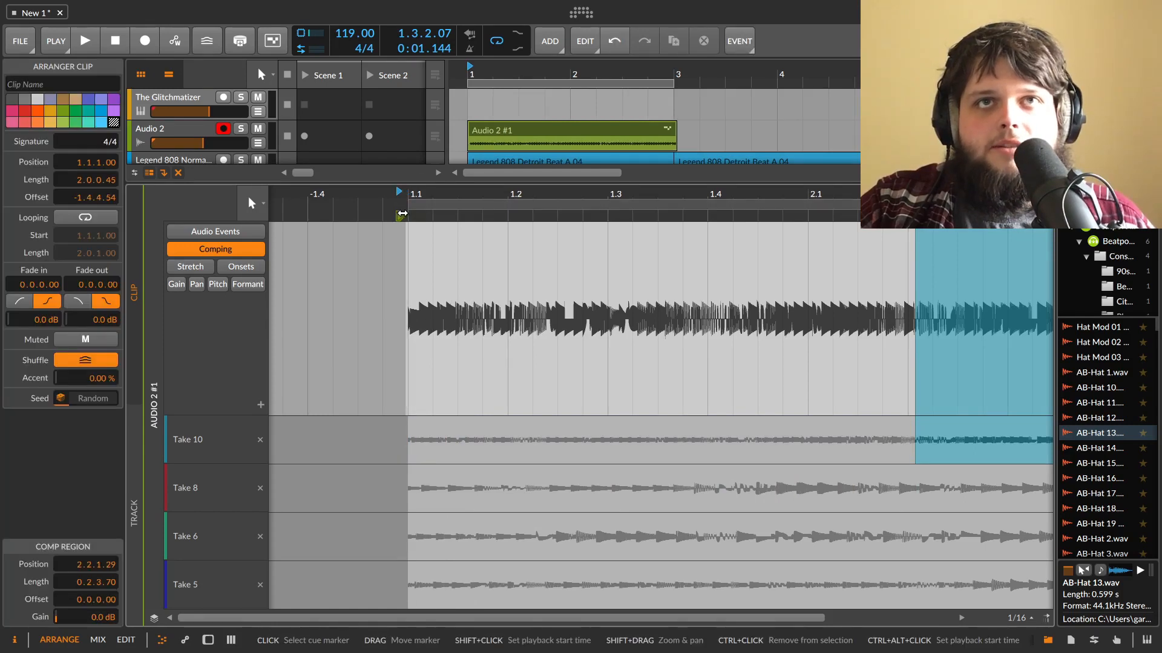
Step: Comp the passage between 1.1 and 1.3 from alternating short regions of Takes 10, 8, 10, 5 and 6
click(460, 531)
click(461, 440)
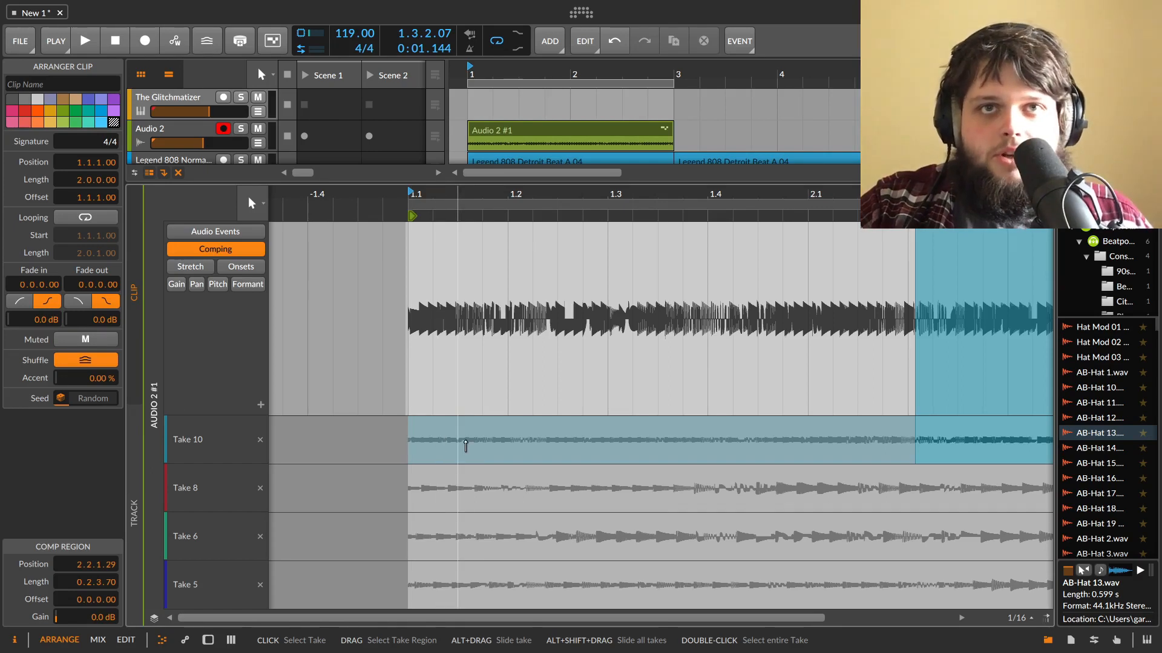
drag(460, 446, 408, 445)
drag(456, 491, 506, 493)
drag(511, 439, 557, 440)
drag(566, 528, 607, 534)
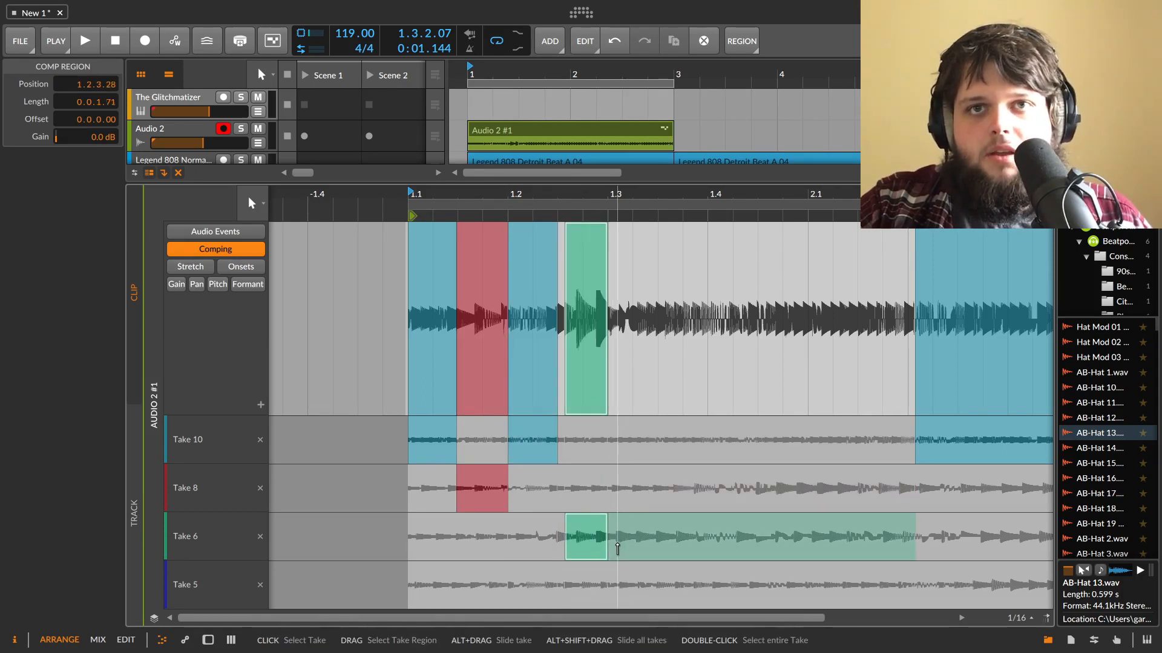
drag(558, 582, 581, 582)
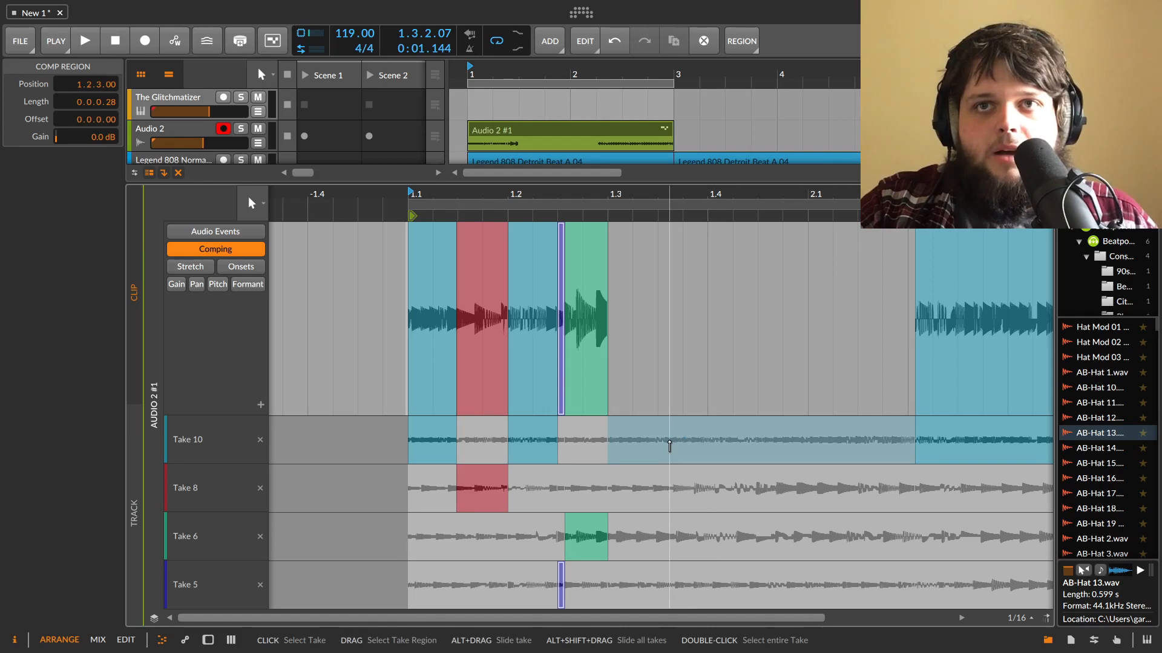
Step: Fill the empty stretch from 1.3.1.00 with Take 5 and comp in a short Take 8 region at 2.1.1.49
click(669, 442)
key(Down)
key(Down)
key(Down)
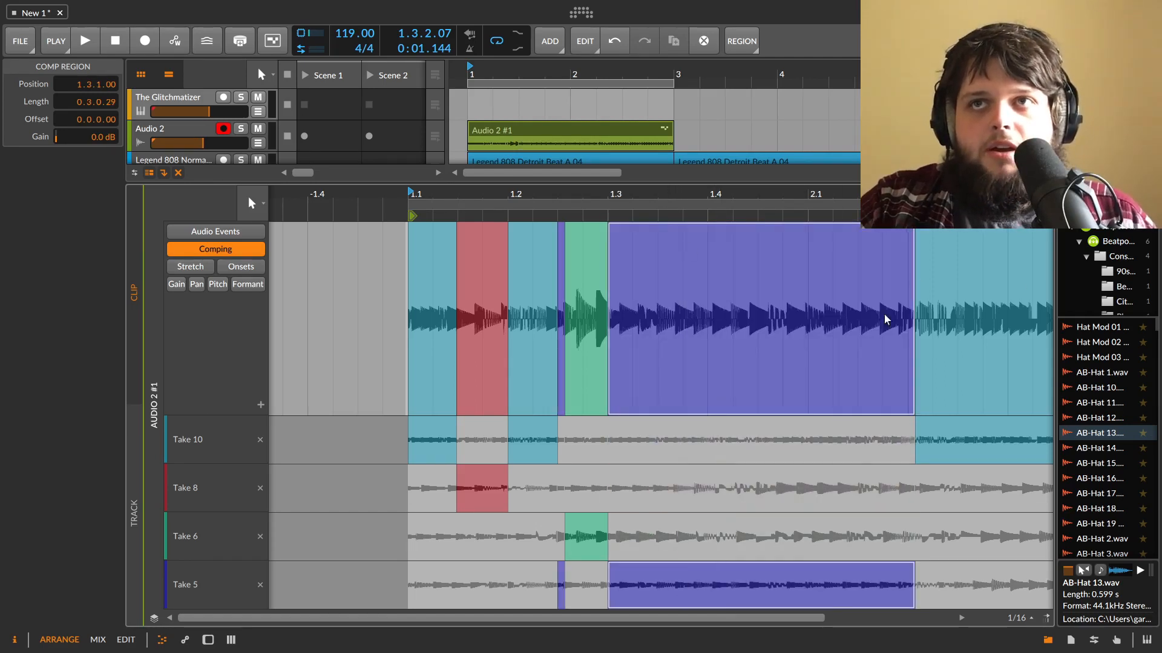
drag(820, 489, 856, 491)
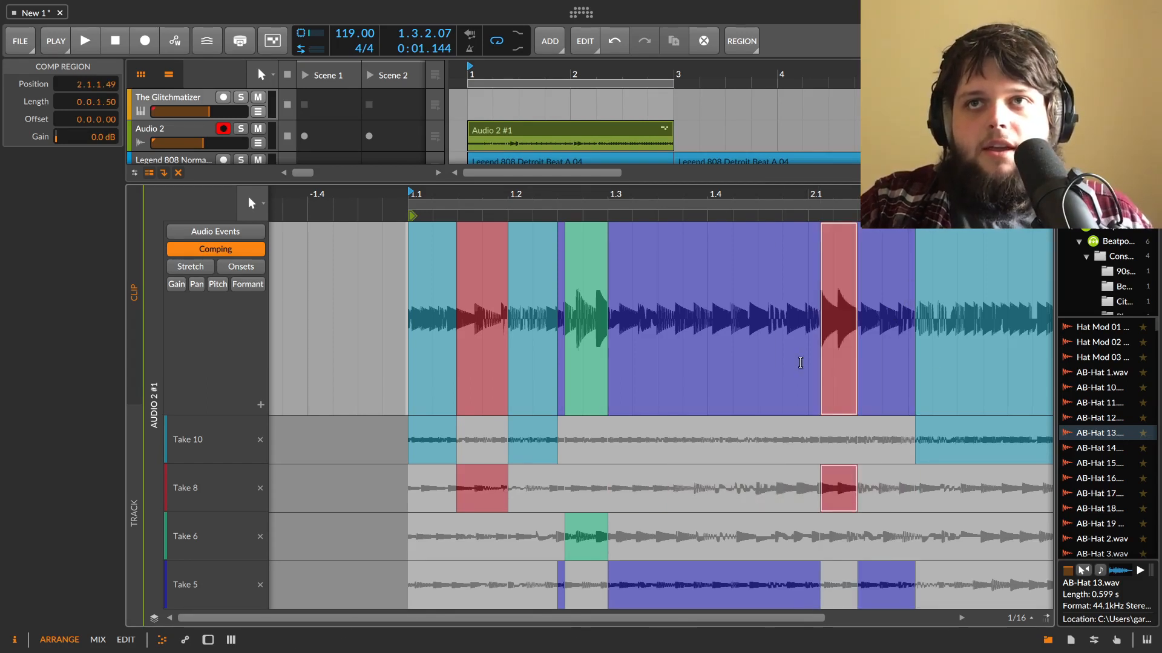
Step: Switch the comp regions to Take 10 at 1.3.1.00, Take 6 at 2.1.3.00 and Take 5 at 2.1.1.49
click(735, 544)
click(739, 447)
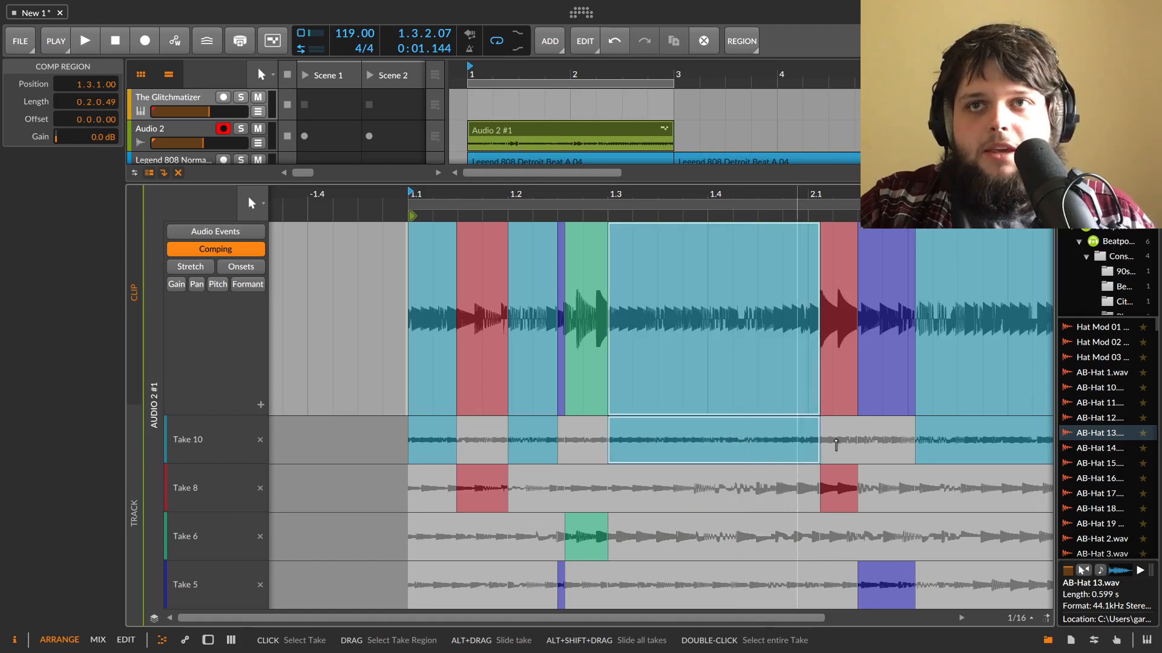
click(893, 445)
click(883, 503)
click(884, 536)
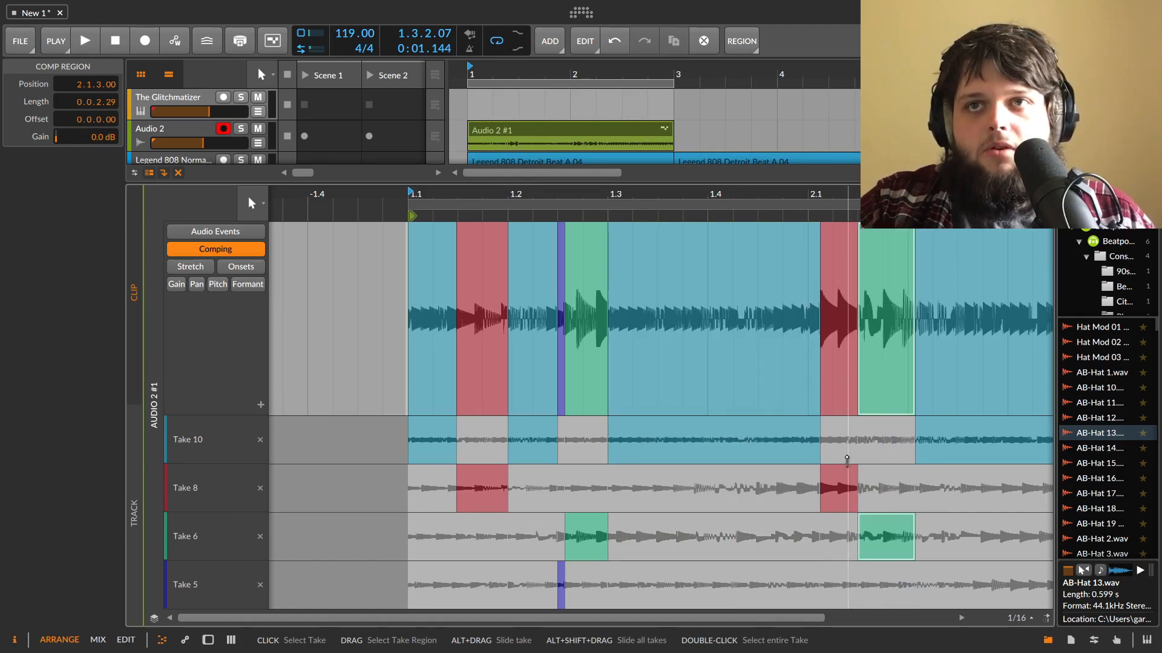
click(842, 448)
click(836, 545)
click(838, 578)
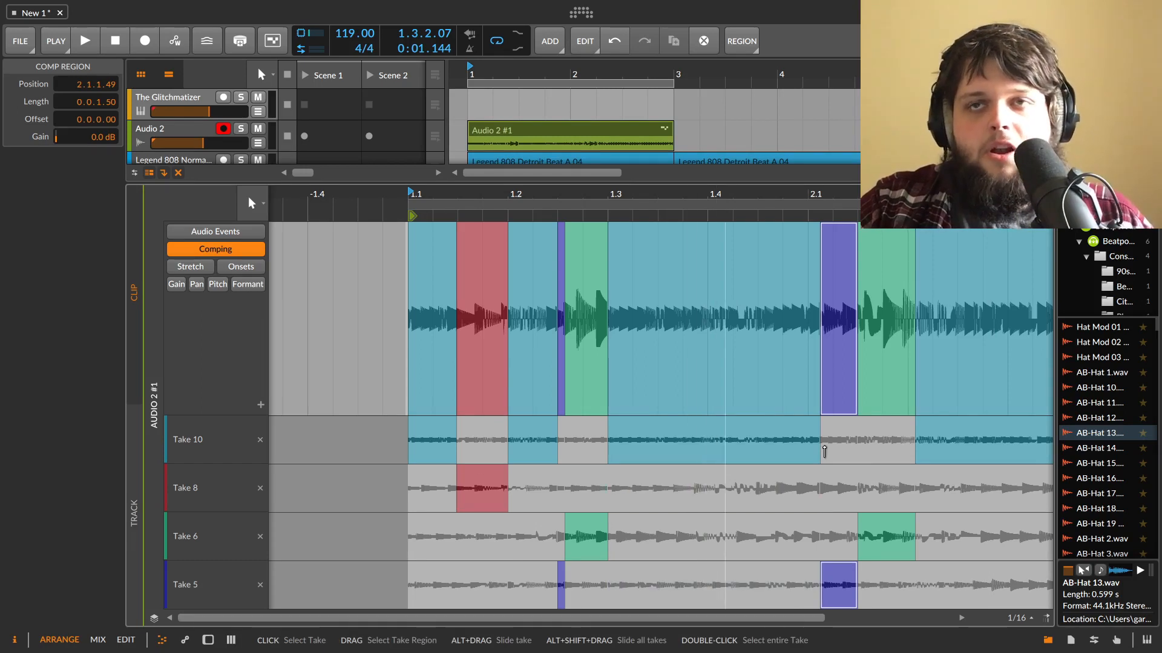
Step: Comp in Take 8 at 1.3.3.28, a short Take 10 region before 2.2, and short Take 5 regions from 2.2.2.00 onward
drag(665, 488, 709, 487)
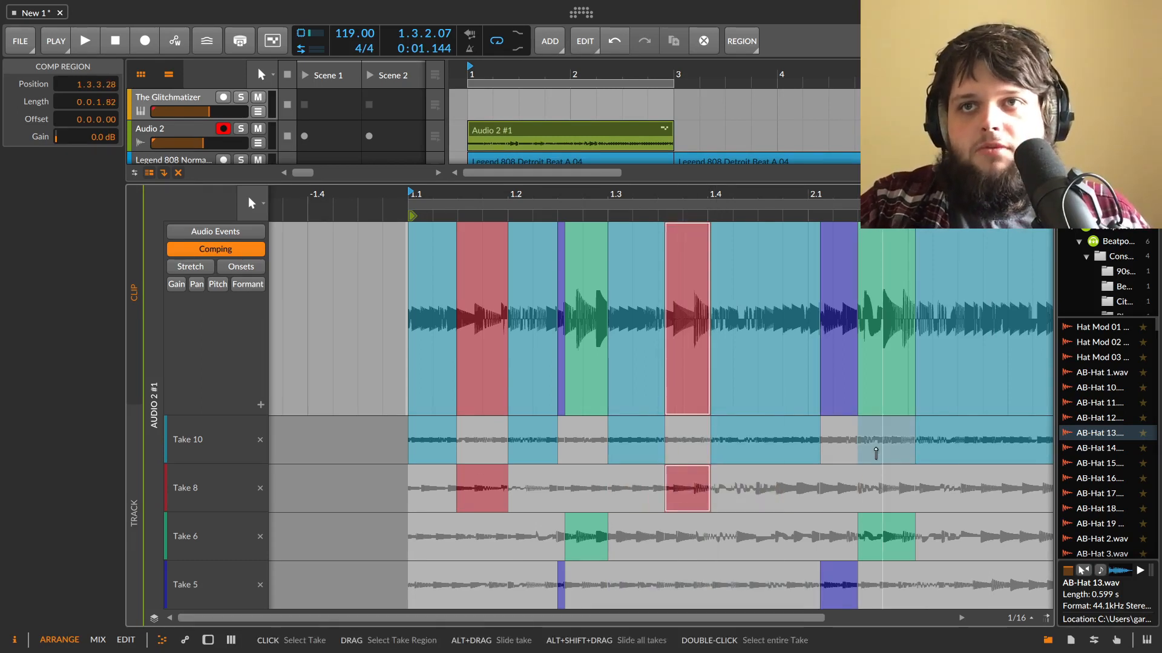
drag(882, 454, 908, 457)
drag(954, 488, 1007, 496)
mouse_move(1047, 545)
mouse_down()
mouse_move(983, 583)
mouse_move(933, 581)
mouse_up()
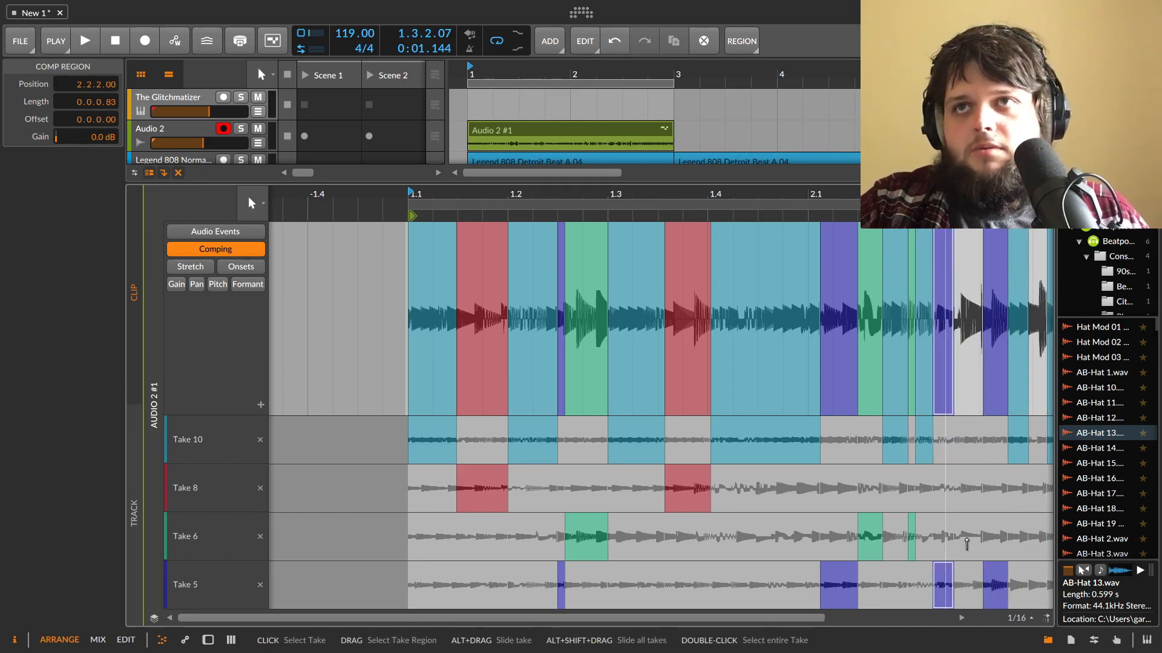
Step: Raise the Audio 2 track's volume, solo the track and play back the comp
key(space)
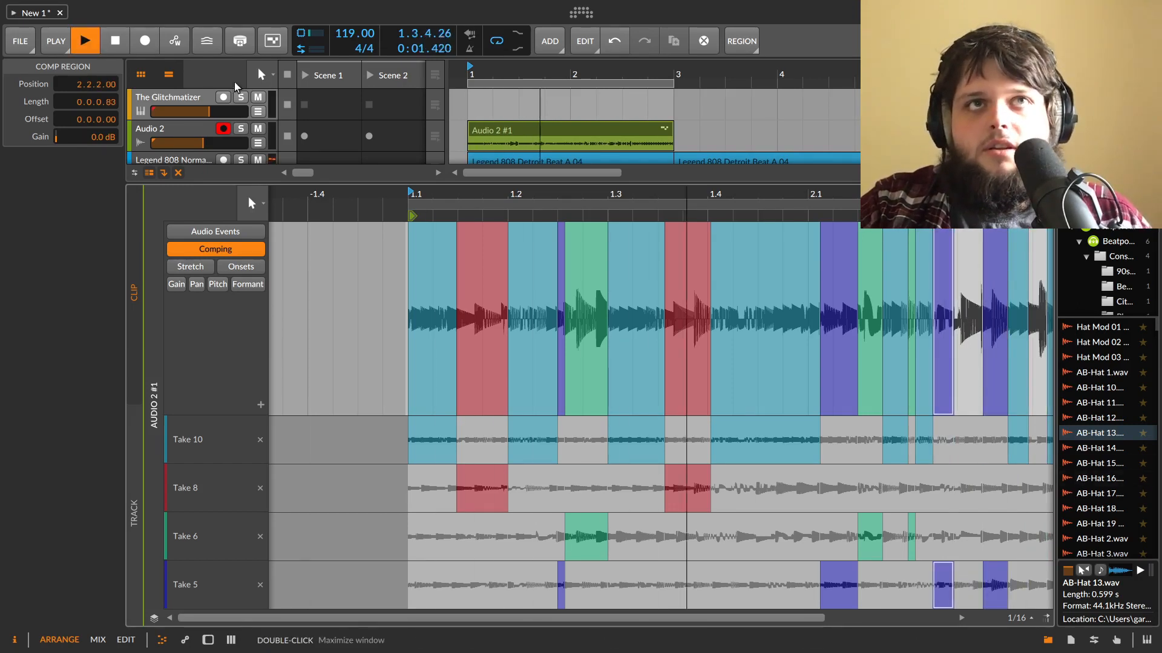
key(space)
drag(202, 143, 231, 143)
key(space)
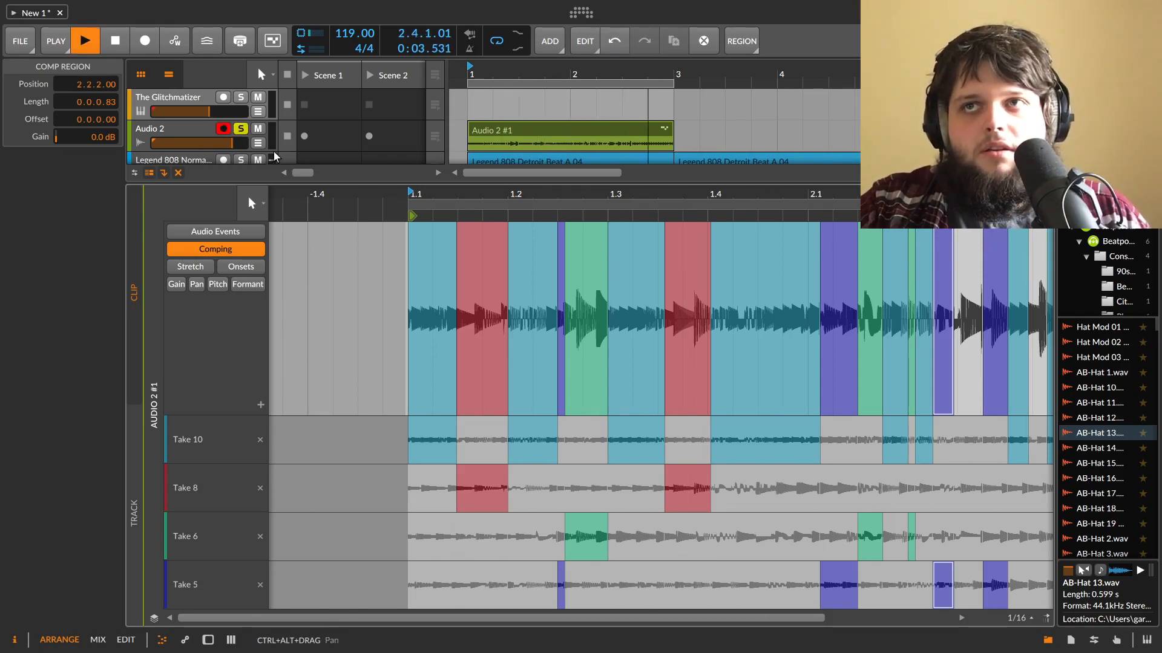
key(space)
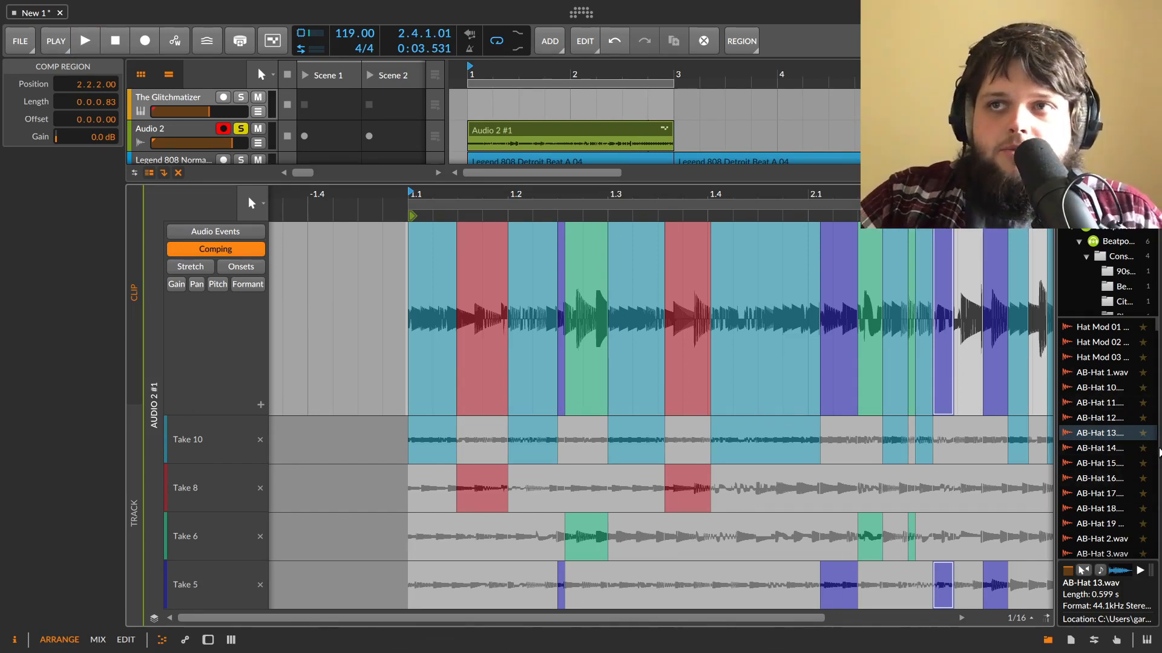
Step: Replace the sample browser's hat search with a search for "drum"
scroll(1115, 465, down, 4)
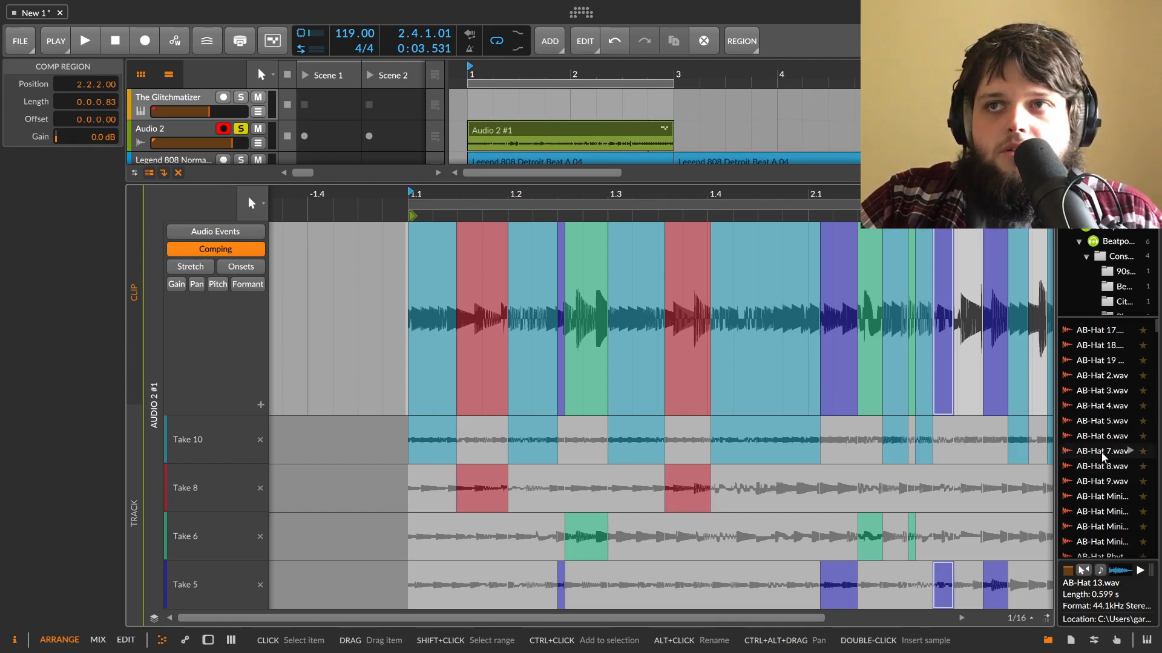
scroll(1102, 460, up, 4)
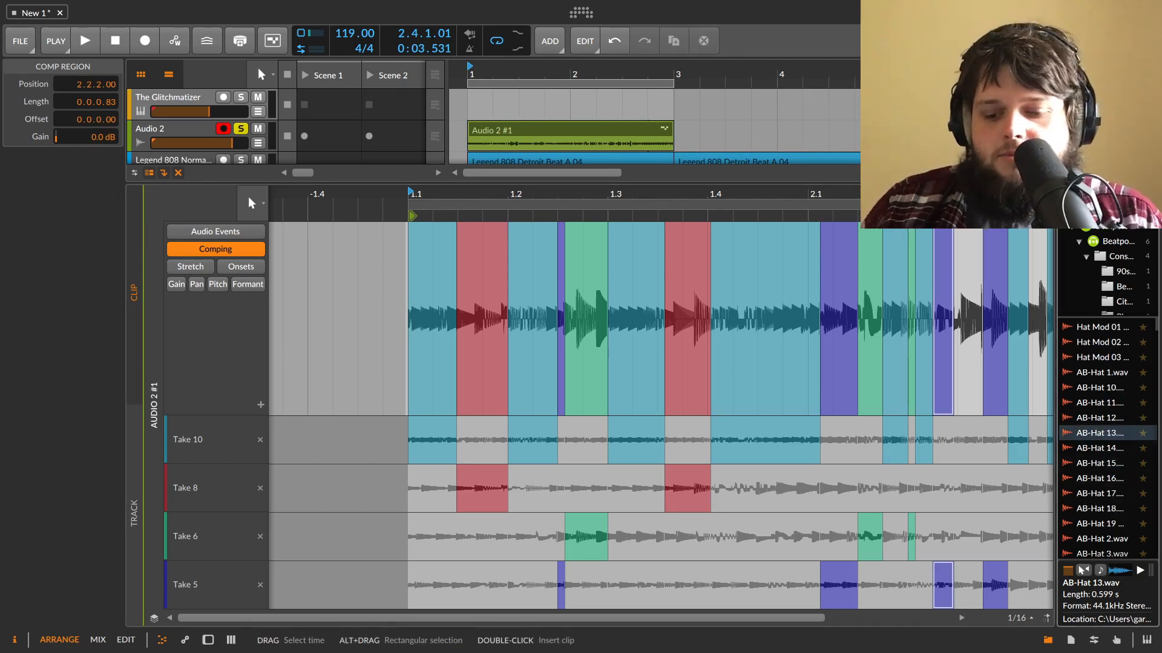
key(BackSpace)
key(BackSpace)
key(BackSpace)
text(drum)
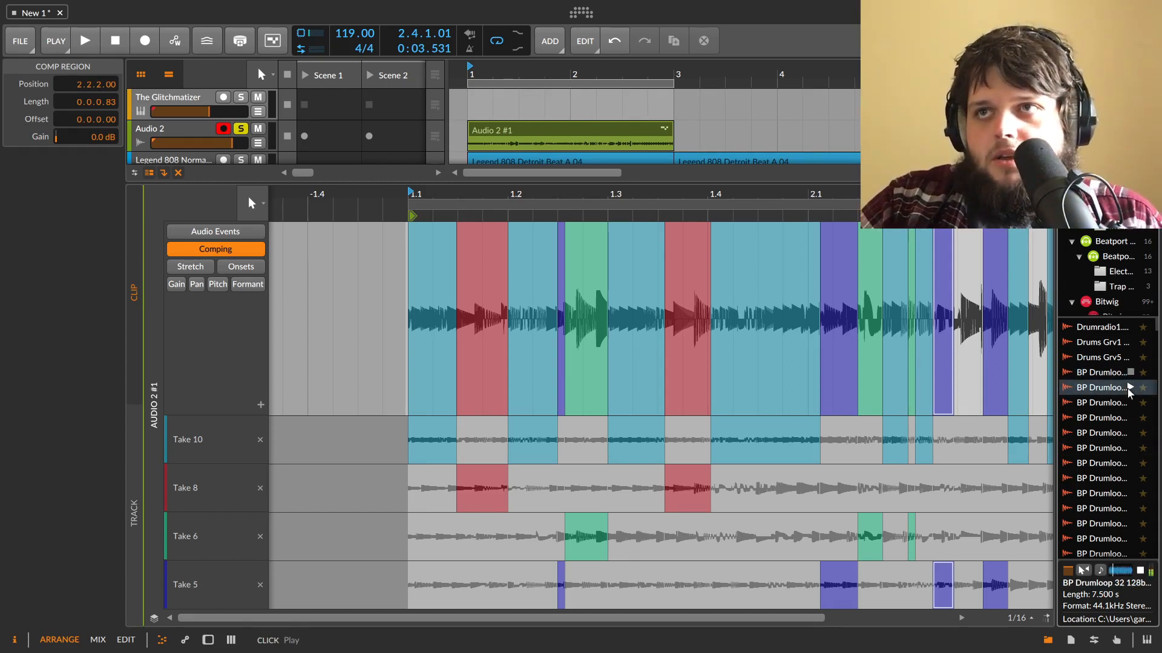
Step: Preview several BP Drumloop samples and add BP Drumloop 76 to the Audio 2 clip as a new take lane
click(1126, 416)
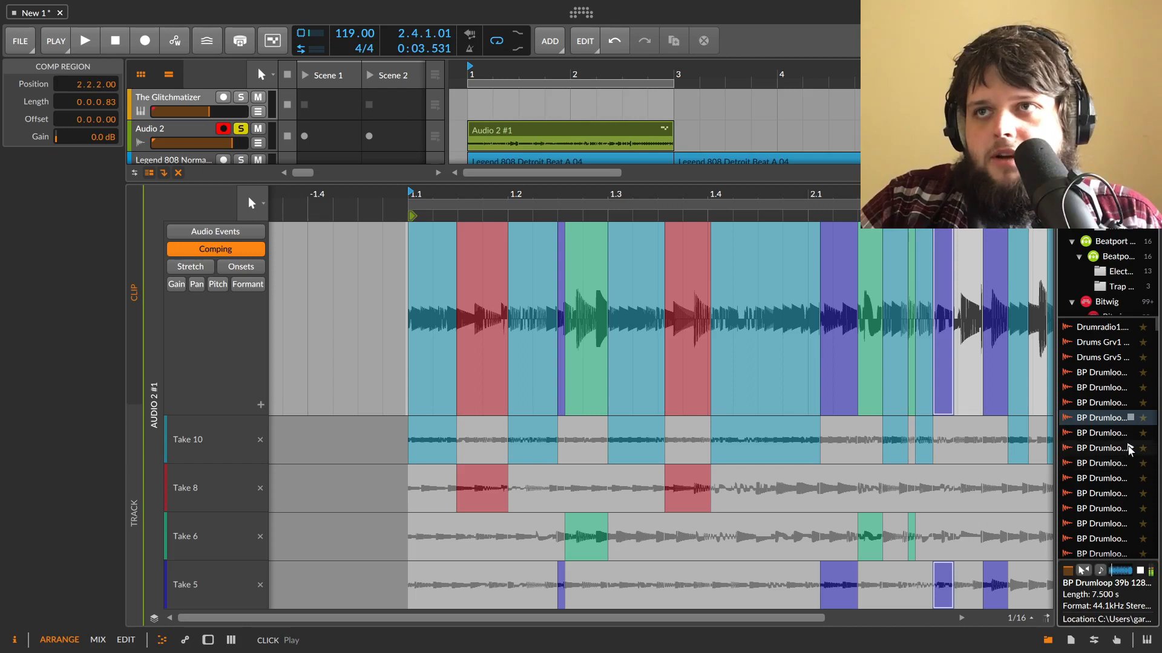
click(1129, 448)
click(1129, 478)
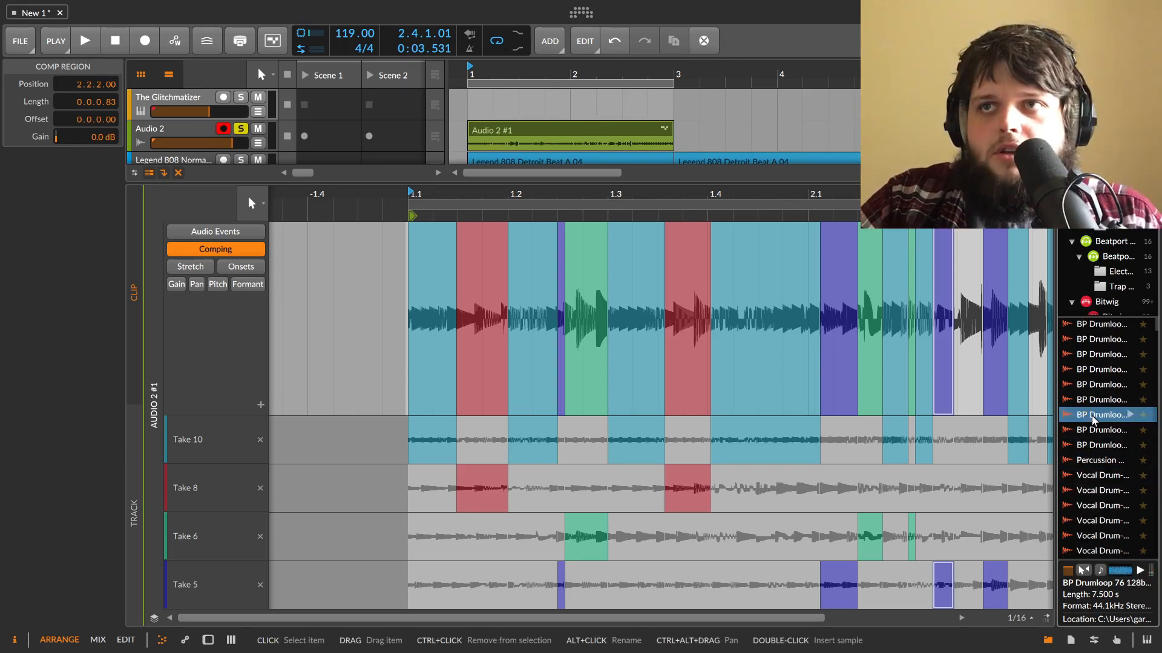
mouse_move(1092, 418)
mouse_down()
mouse_move(644, 402)
mouse_move(455, 428)
mouse_move(1108, 426)
mouse_up()
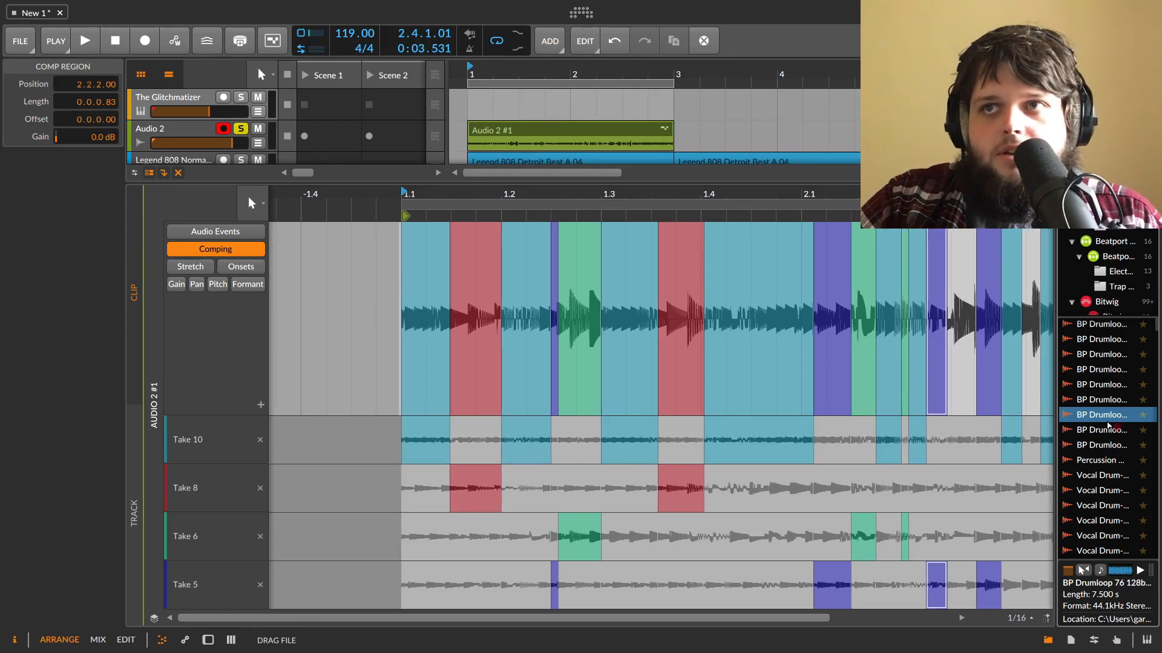
drag(643, 416, 474, 436)
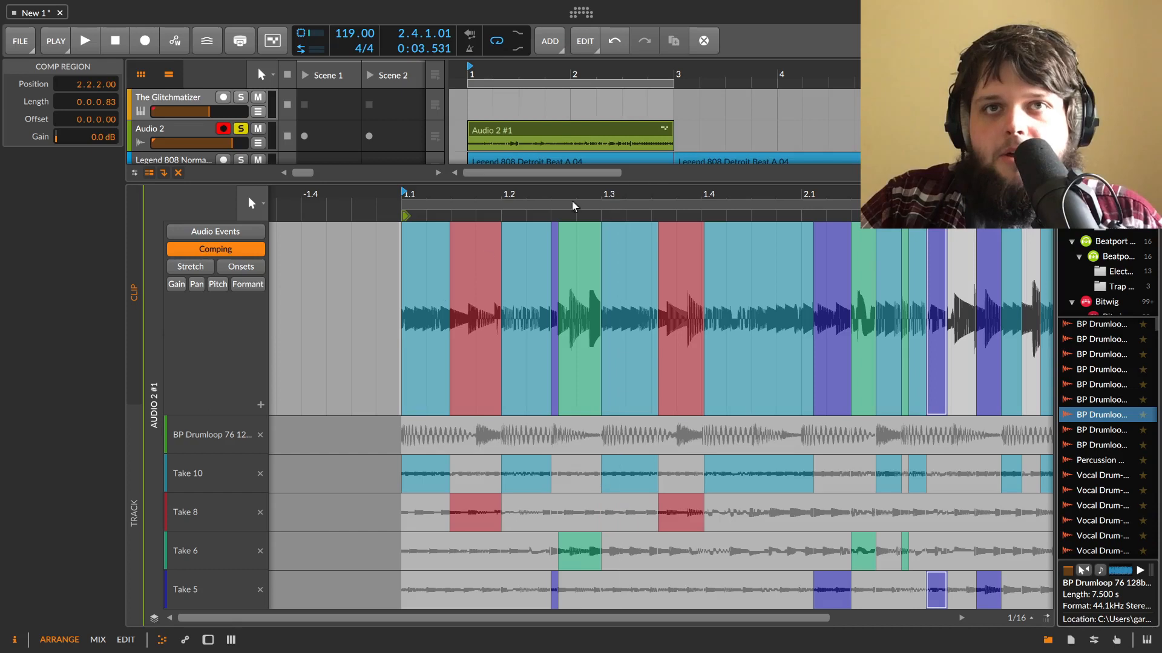
Step: Comp BP Drumloop 76 into most of the Audio 2 clip, keeping short regions of the recorded takes, and play it back
drag(680, 203, 551, 202)
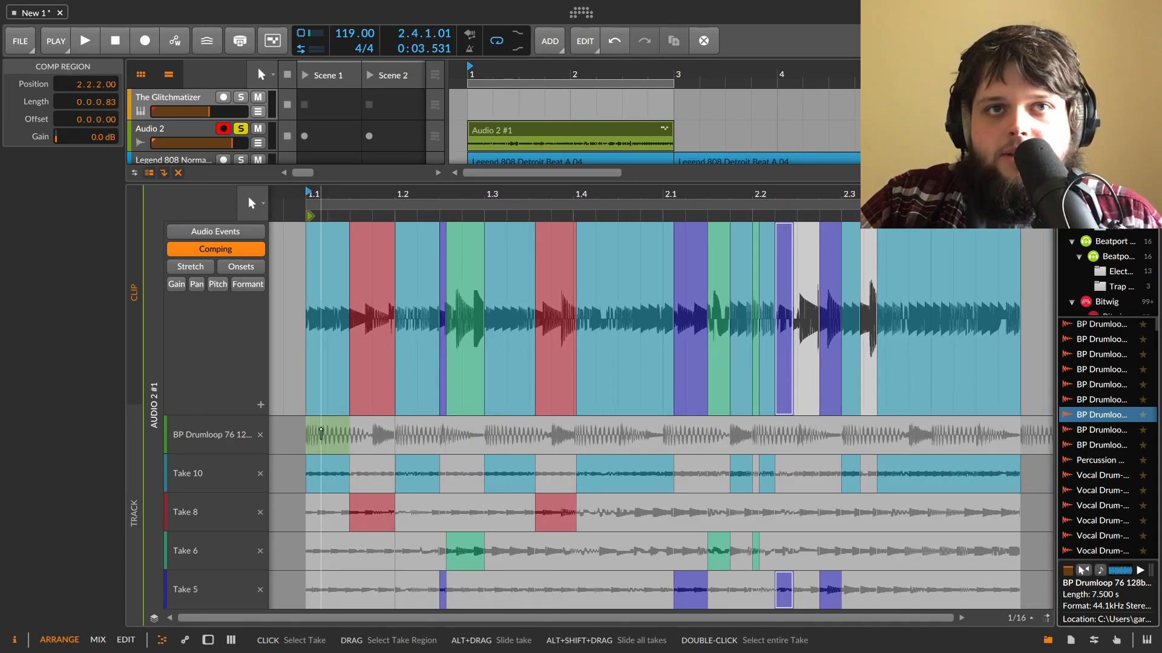
click(321, 434)
click(418, 440)
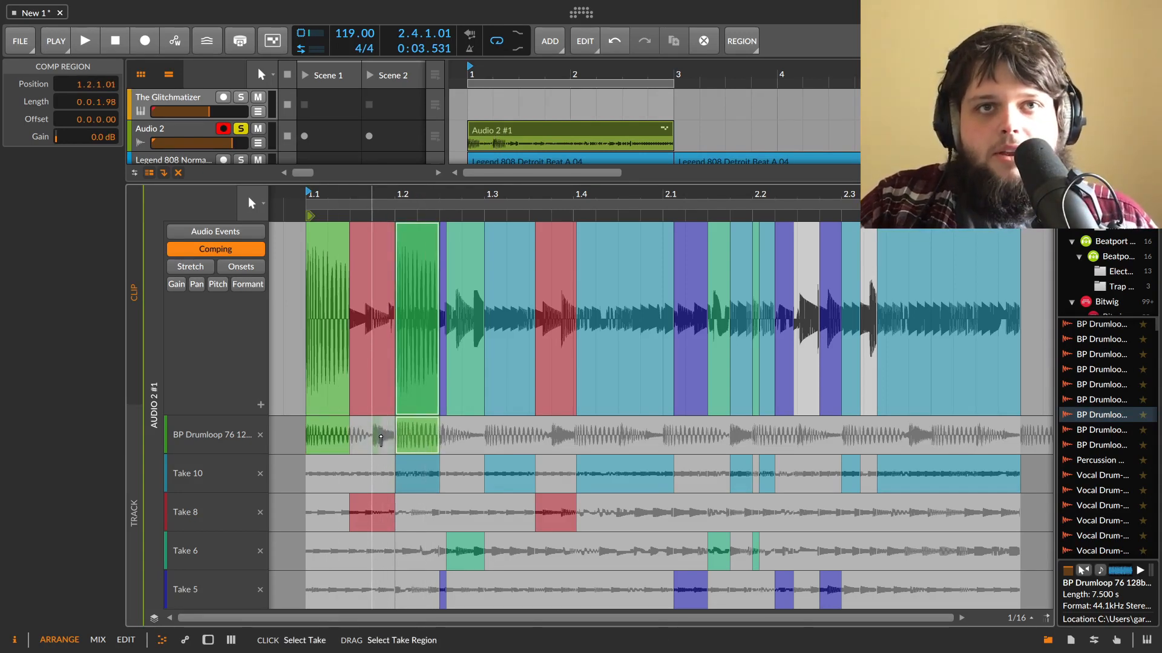
click(391, 443)
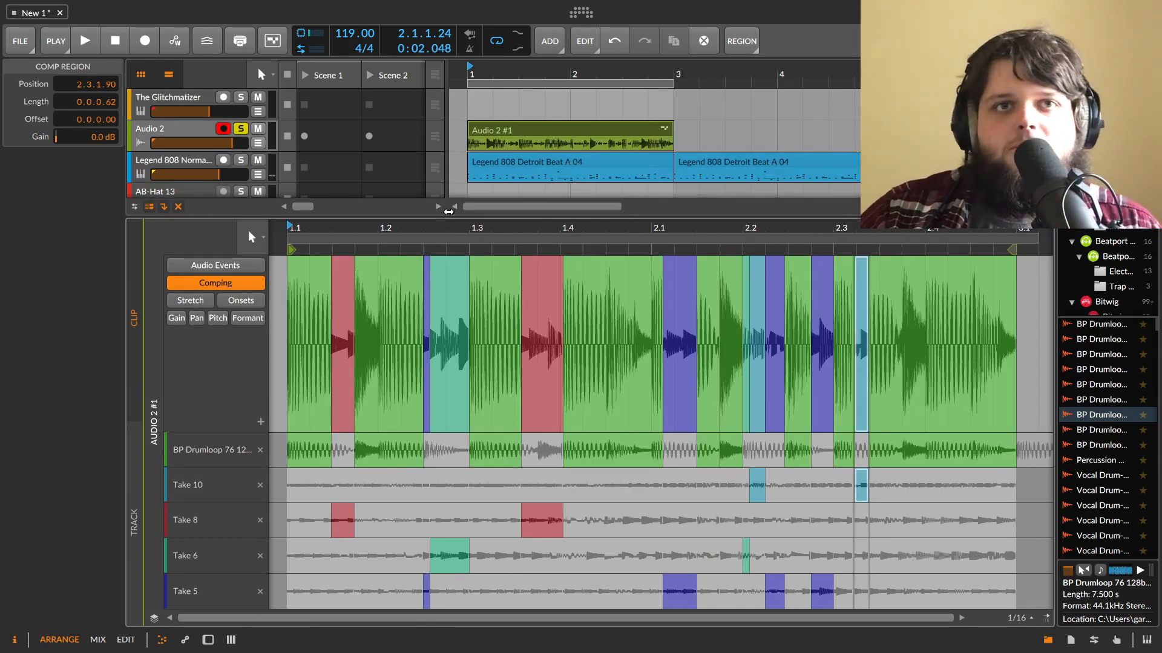
key(space)
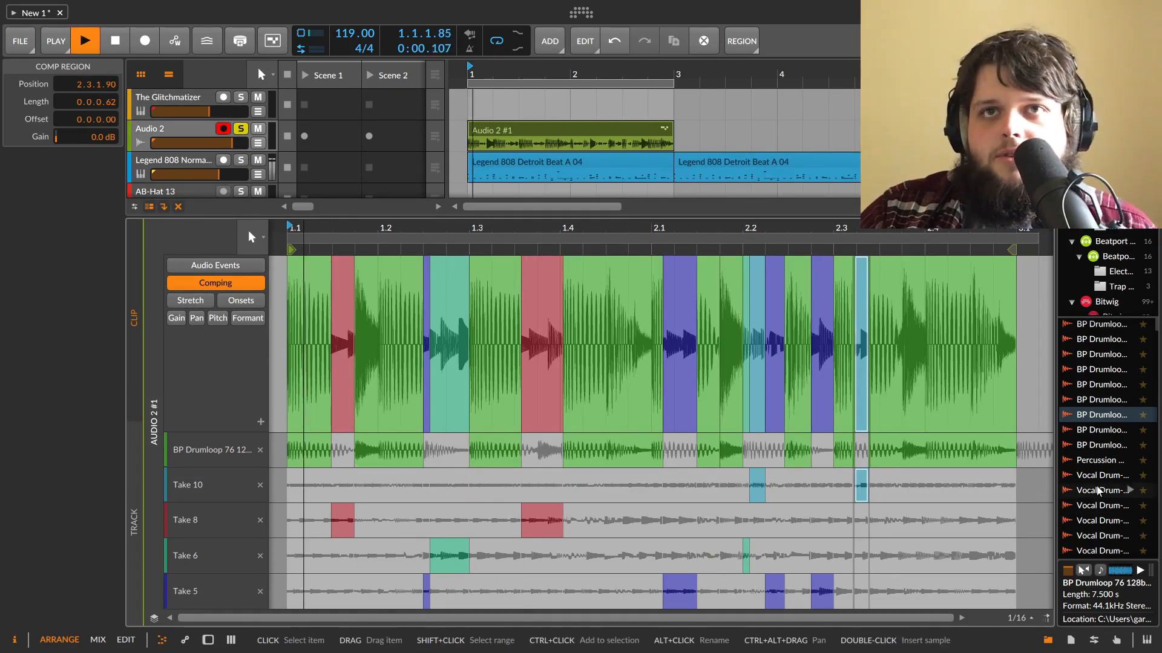
key(space)
Step: Add BP Drumloop 49b as a take lane and comp it in at 1.2.3.28, 2.1.1.49 and 2.1.4.13, playing back between edits
drag(1101, 369, 448, 425)
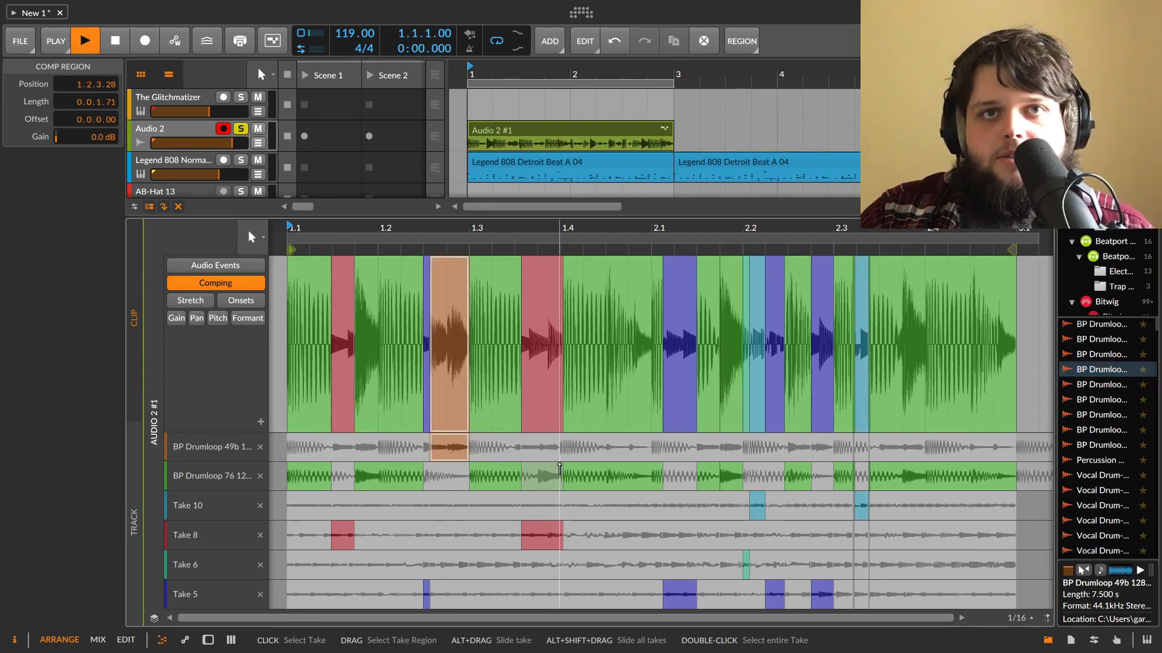
key(space)
drag(663, 448, 695, 448)
key(space)
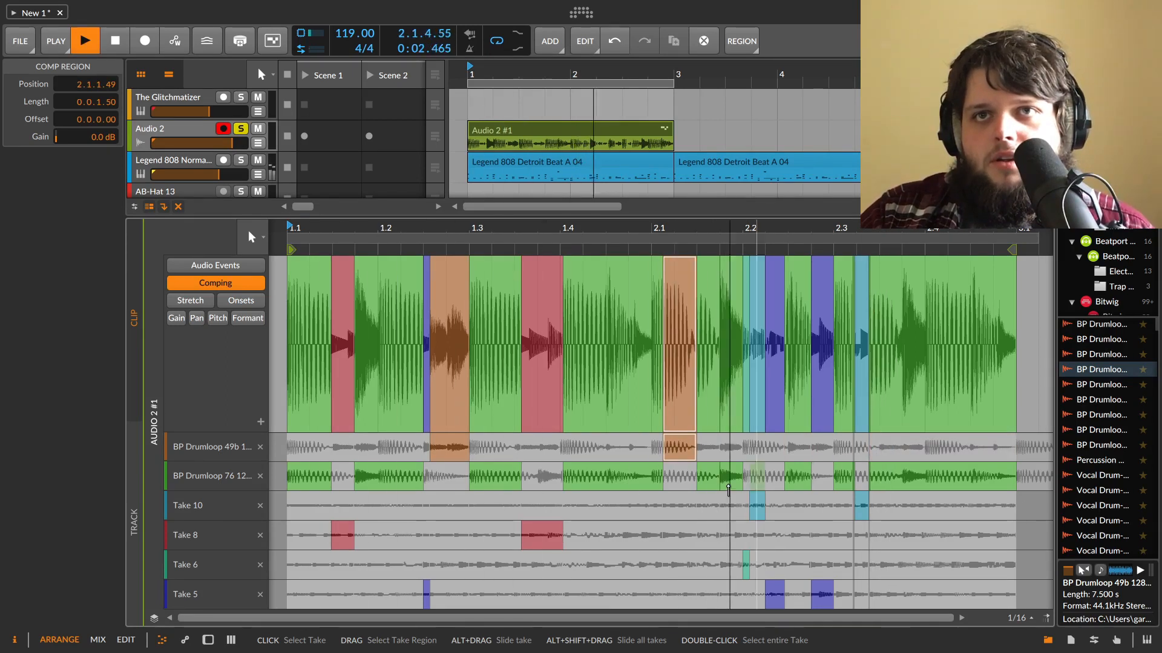
key(space)
mouse_move(722, 447)
mouse_down()
mouse_move(751, 447)
mouse_move(739, 446)
mouse_up()
key(space)
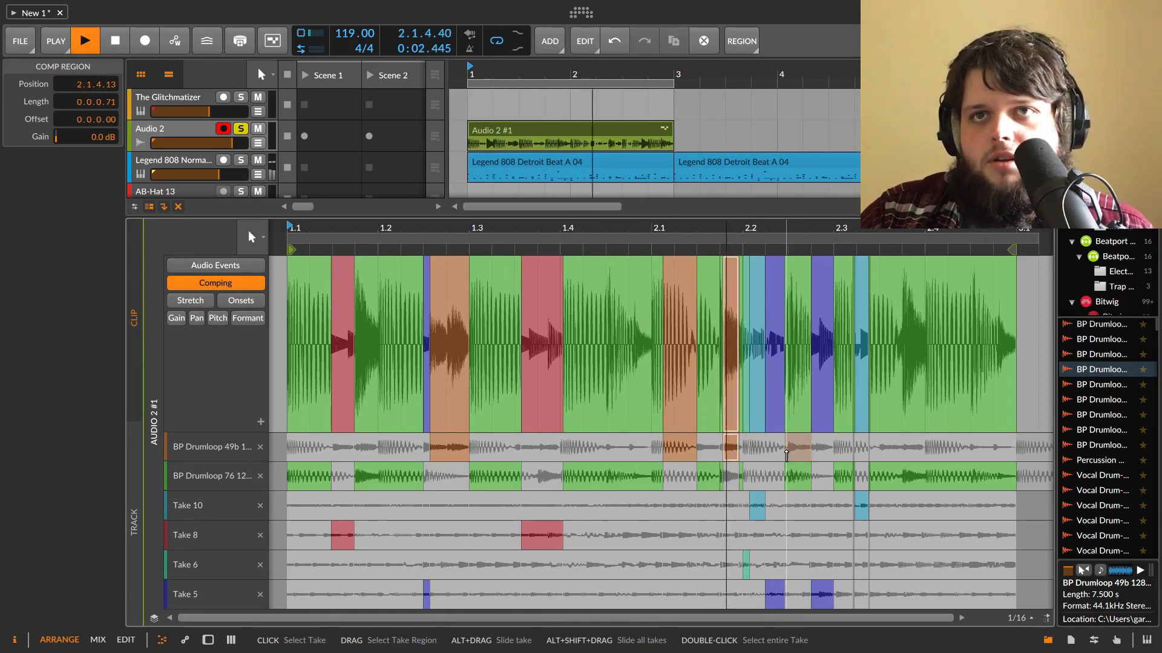
key(space)
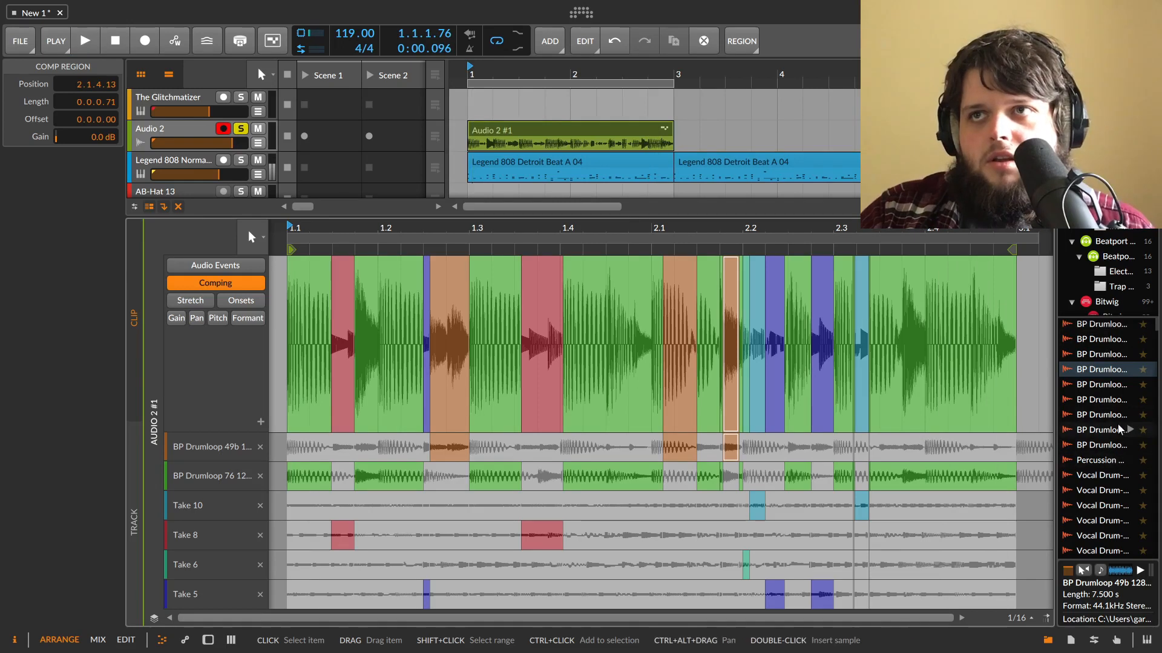
Step: Add BP Drumloop 76b and Drumradio1 from the browser as two more take lanes in the Audio 2 clip
drag(1101, 430, 502, 446)
scroll(1116, 507, down, 5)
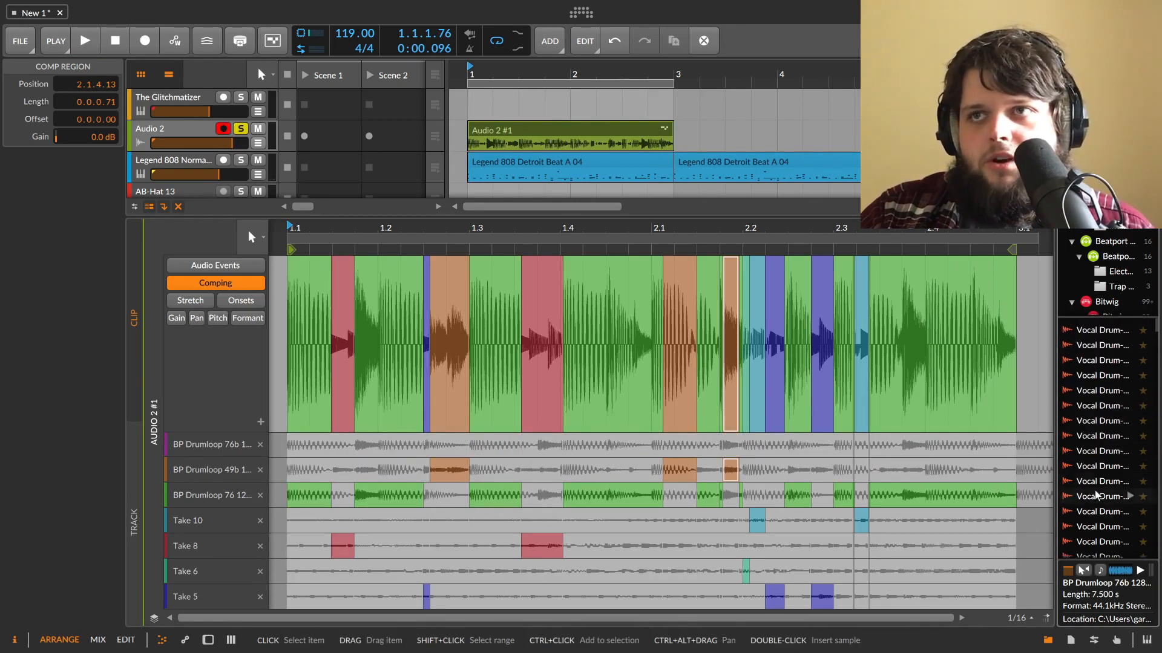
scroll(1117, 507, up, 5)
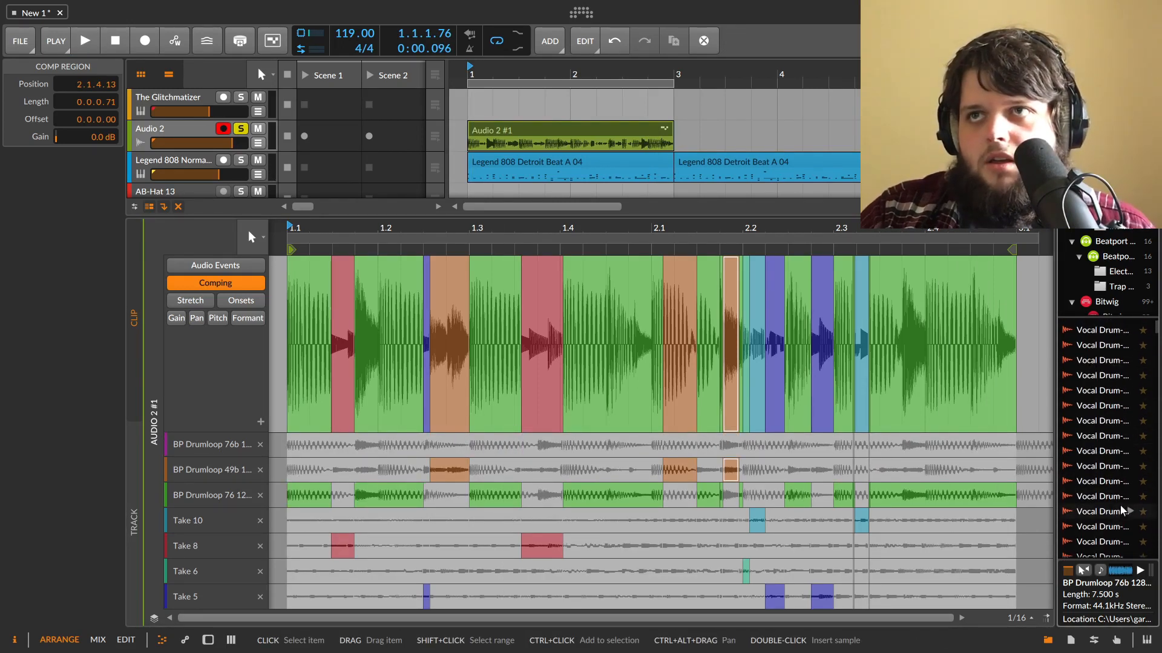
scroll(1117, 506, up, 3)
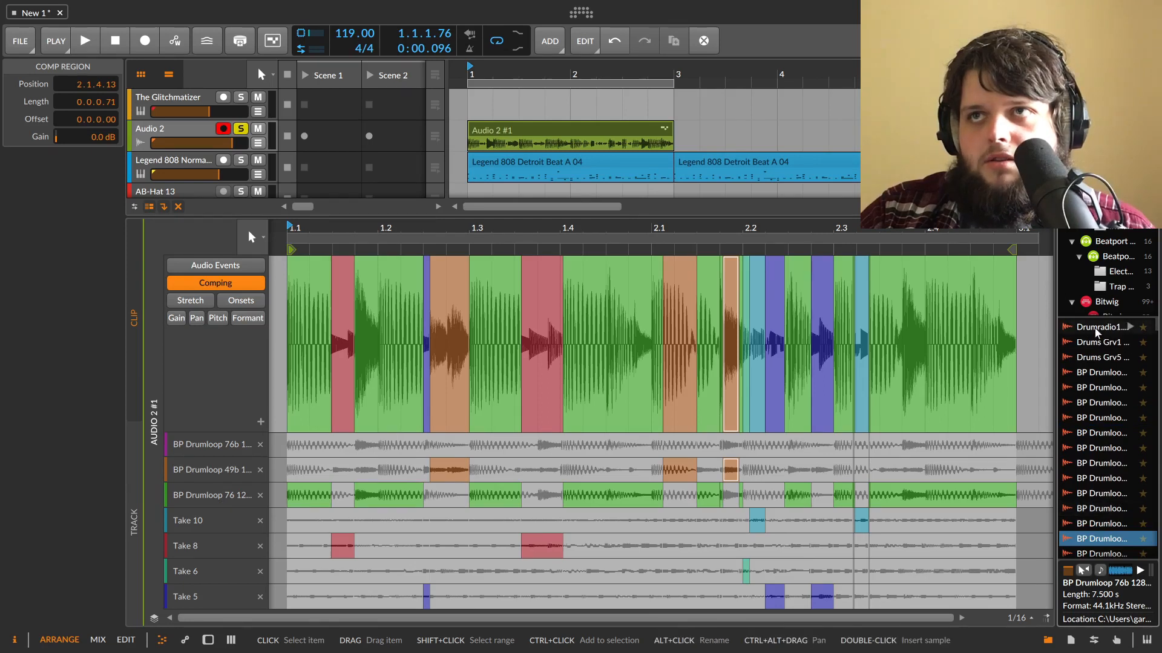
drag(1097, 332, 410, 461)
Step: Comp in Drumradio1 at 1.1.3.96, 2.1.4.13 and midway between 2.2 and 2.3, BP Drumloop 76b at 1.4.1.11, and BP Drumloop 49b at 1.3.3.28
click(390, 443)
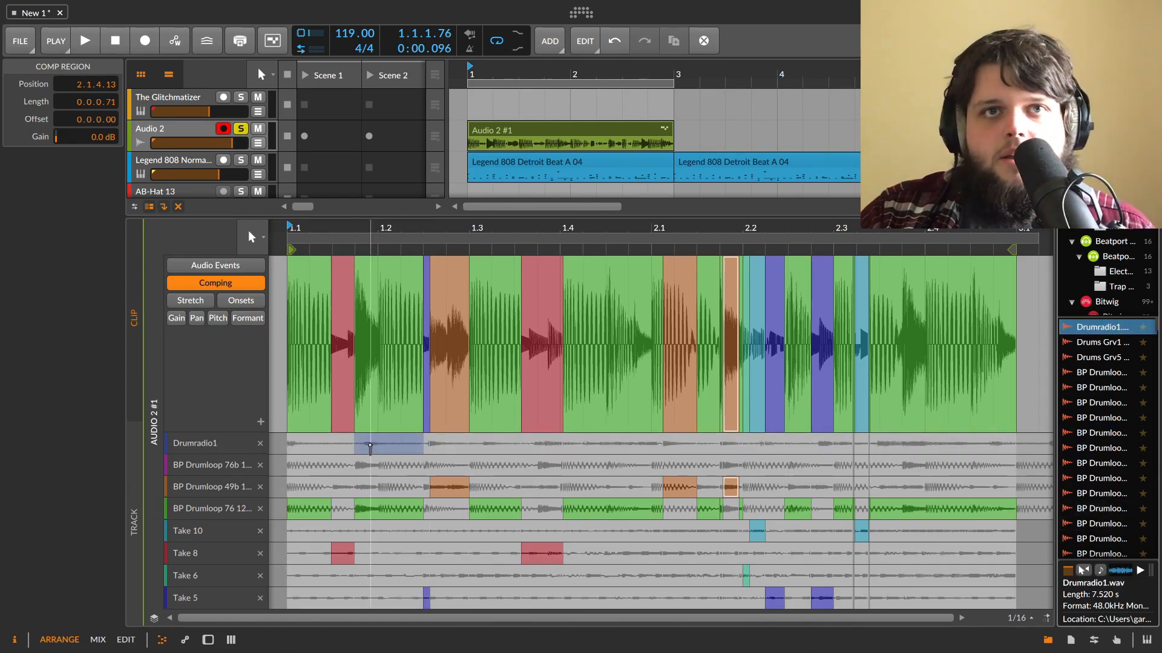
click(567, 477)
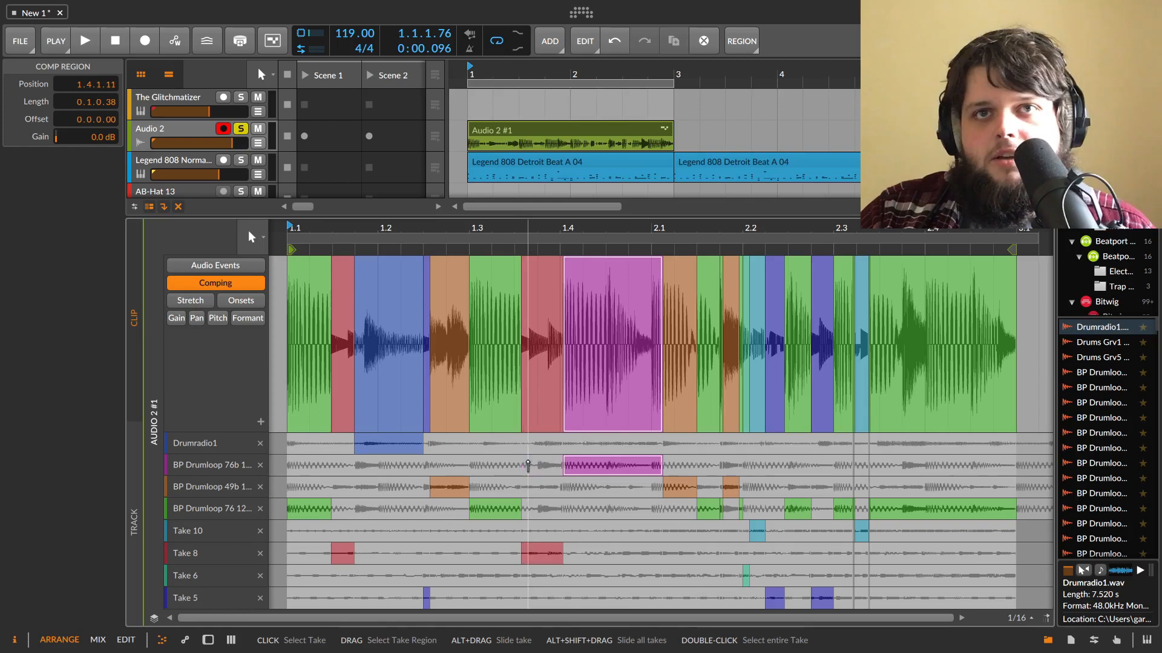
click(541, 486)
click(798, 444)
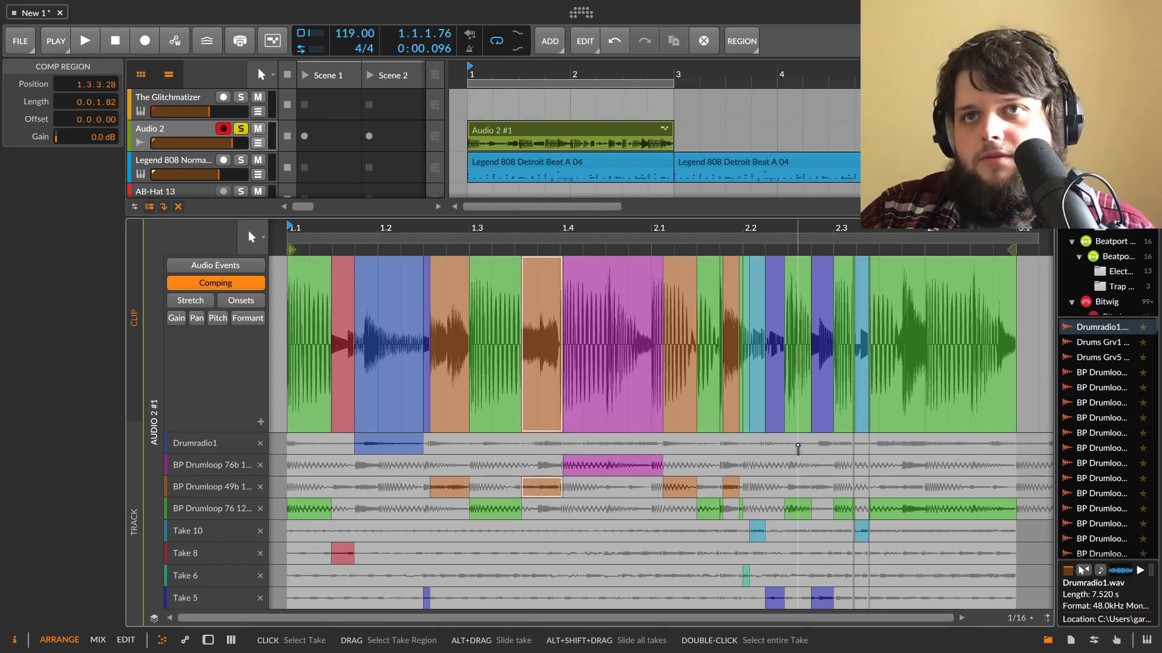
click(726, 444)
Step: Comp the clip's ending from BP Drumloop 49b at 2.3.2.58, BP Drumloop 76b at 2.3.4.76, Drumradio1 at 2.4.2.35 and Take 6 at 2.4.4.34
click(913, 553)
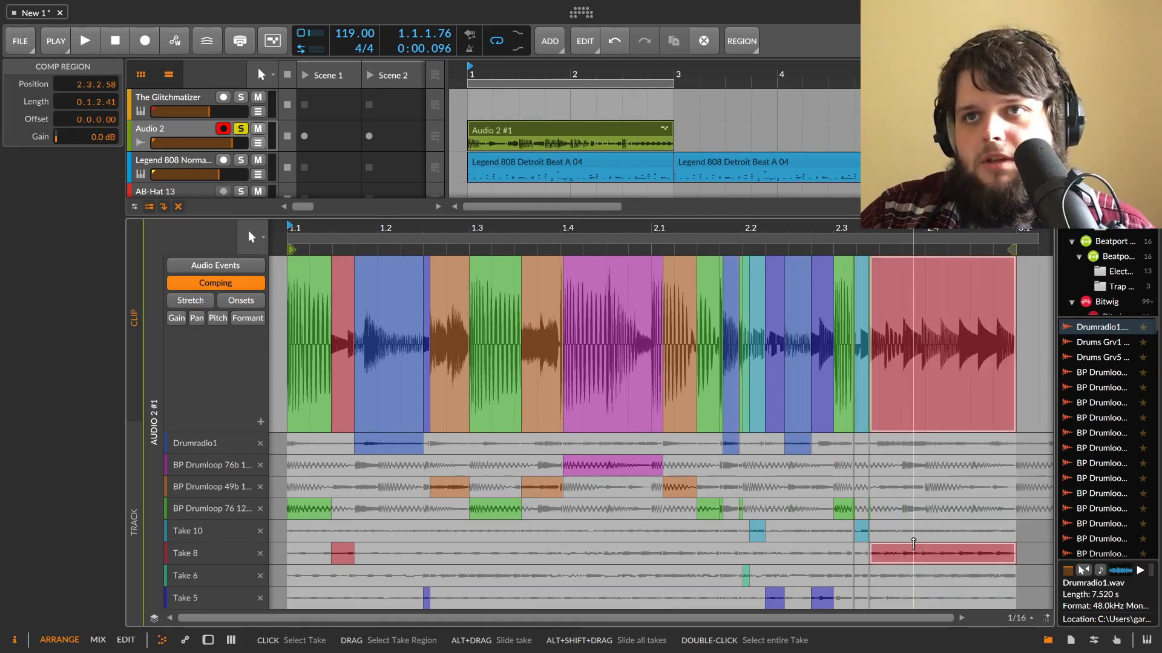
click(927, 493)
key(space)
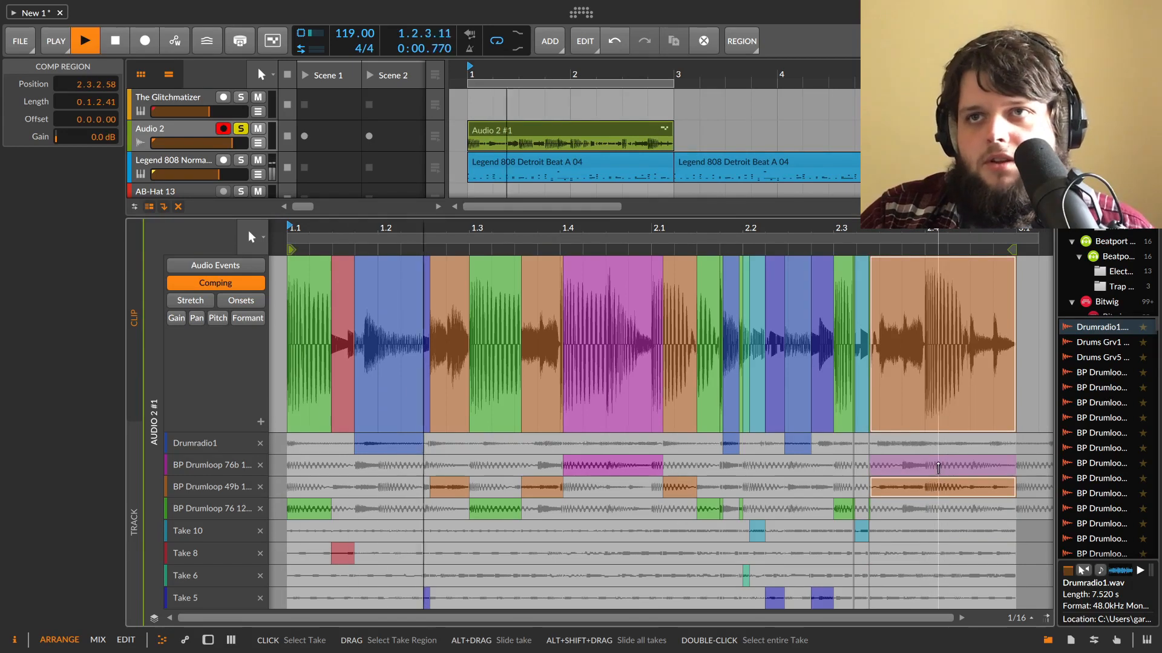
drag(955, 464, 954, 465)
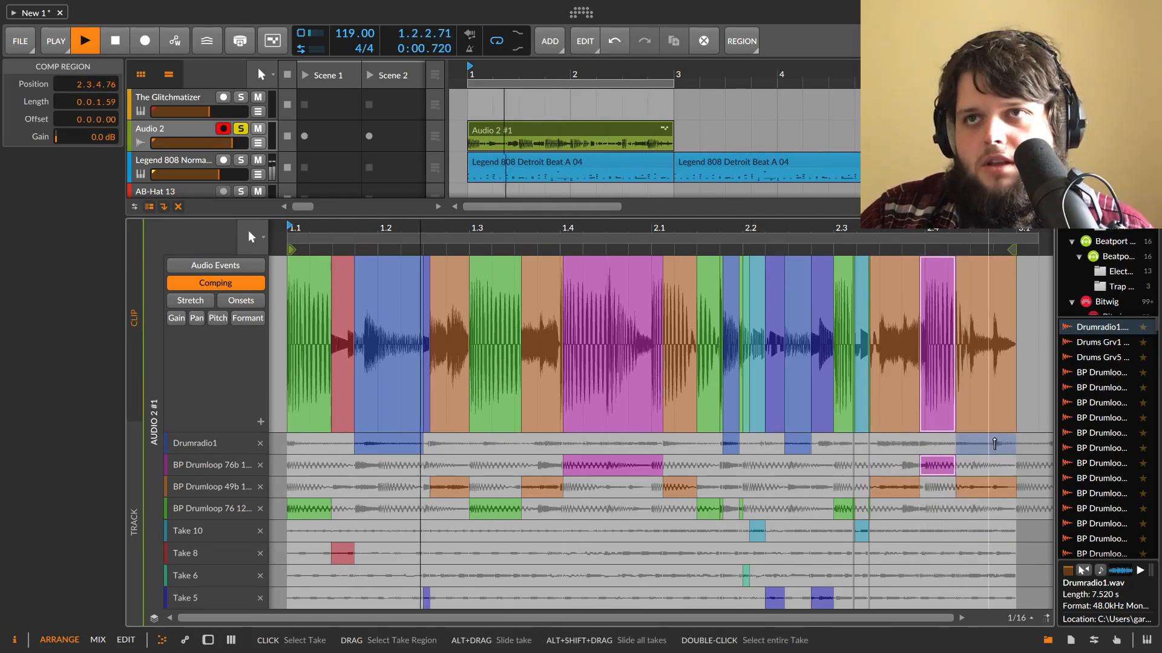
click(1003, 444)
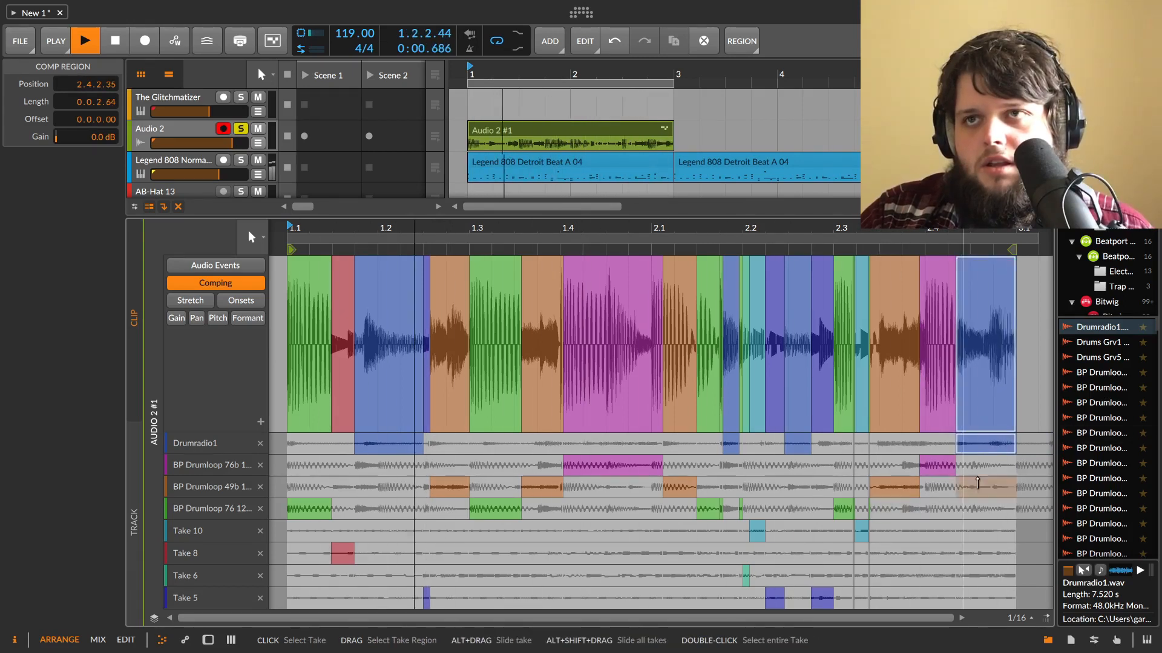
click(1002, 572)
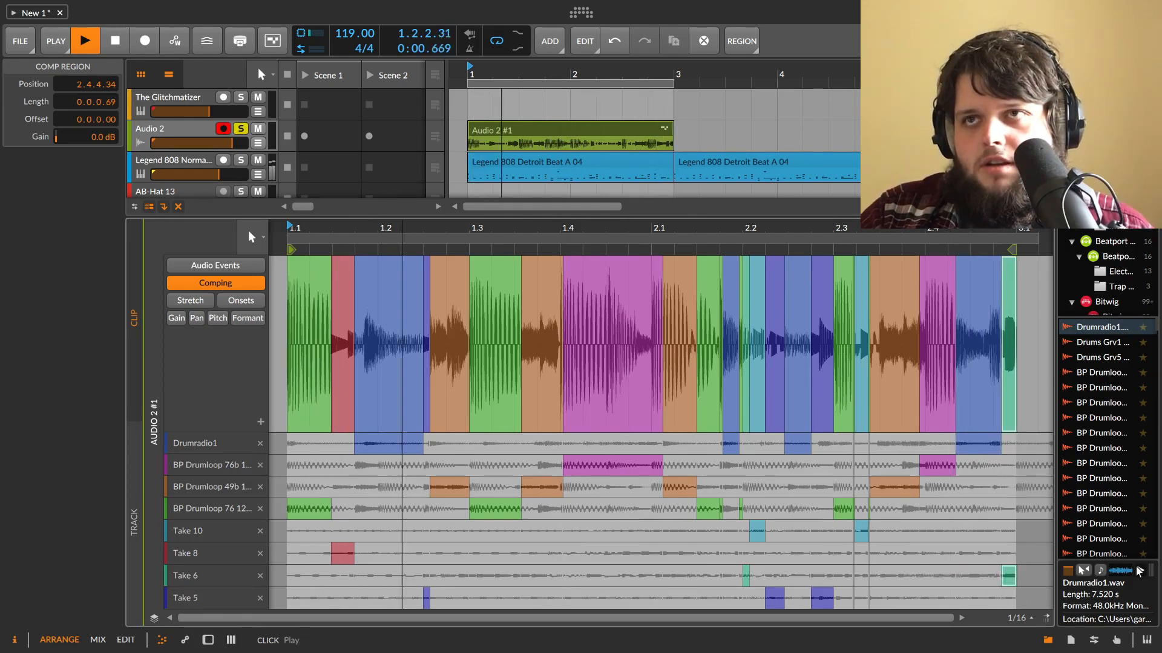
Step: Try BP Drumloop 76b for the region at 1.1.3.96, switch it to BP Drumloop 49b, and play back the comp
click(381, 464)
key(space)
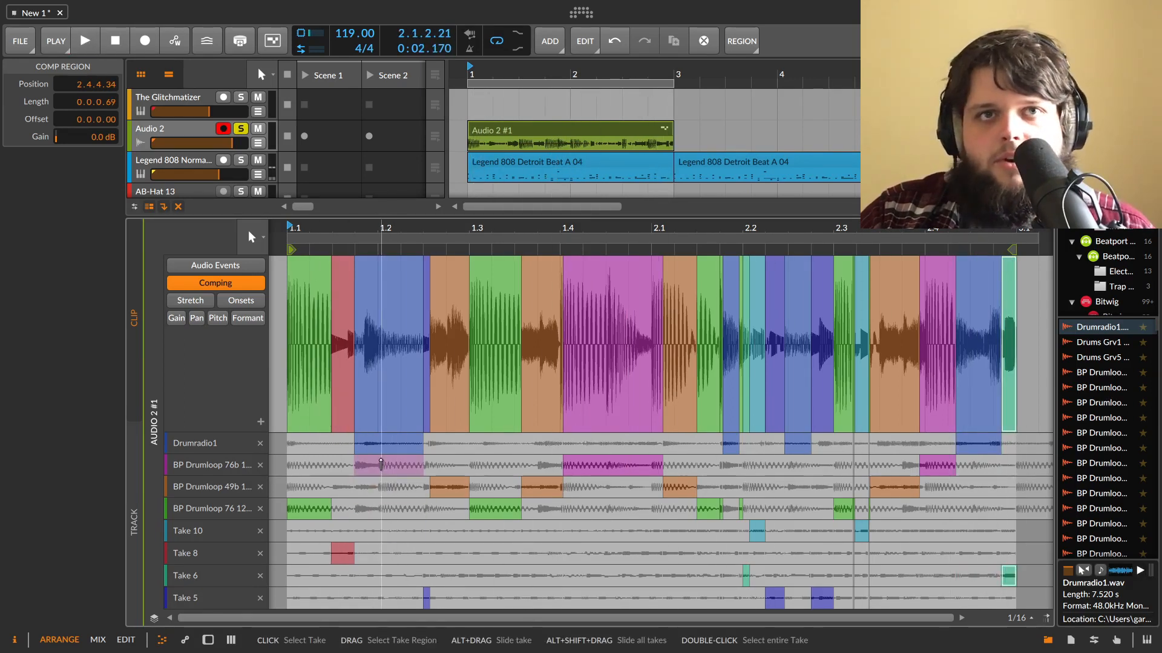
key(space)
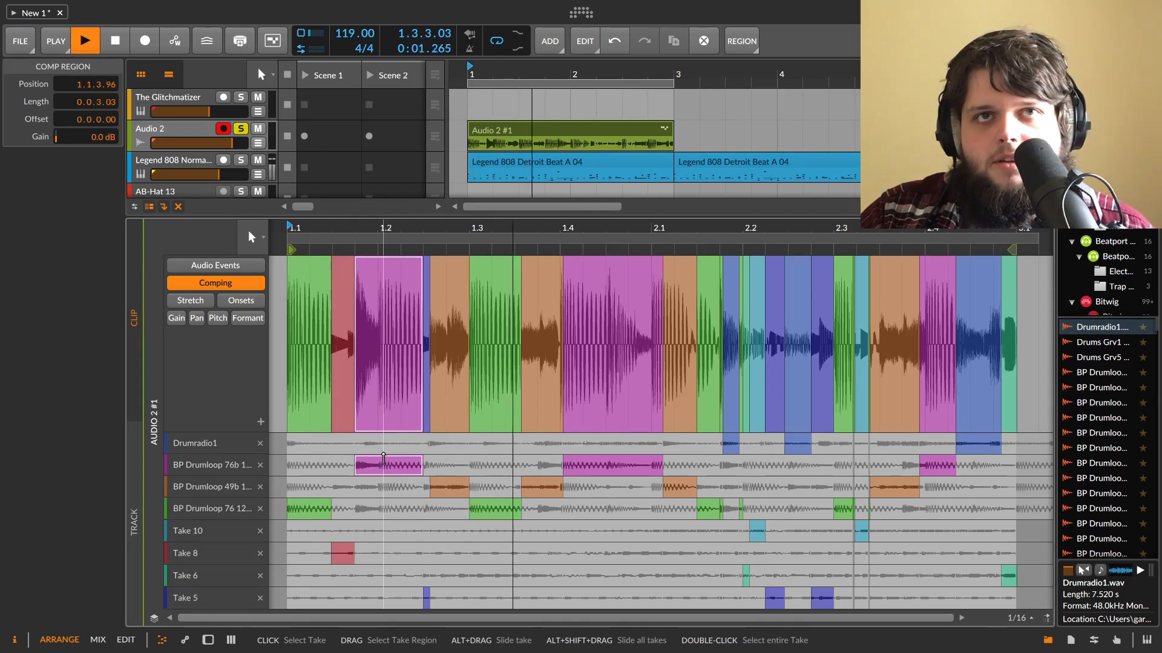
click(384, 487)
key(space)
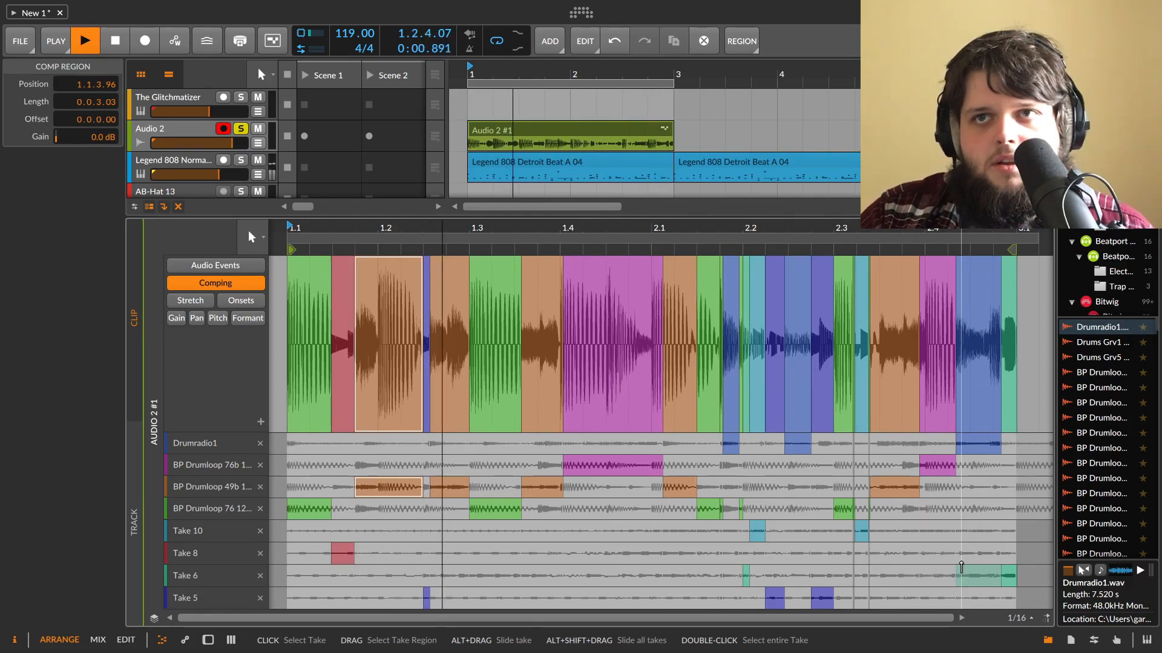
key(space)
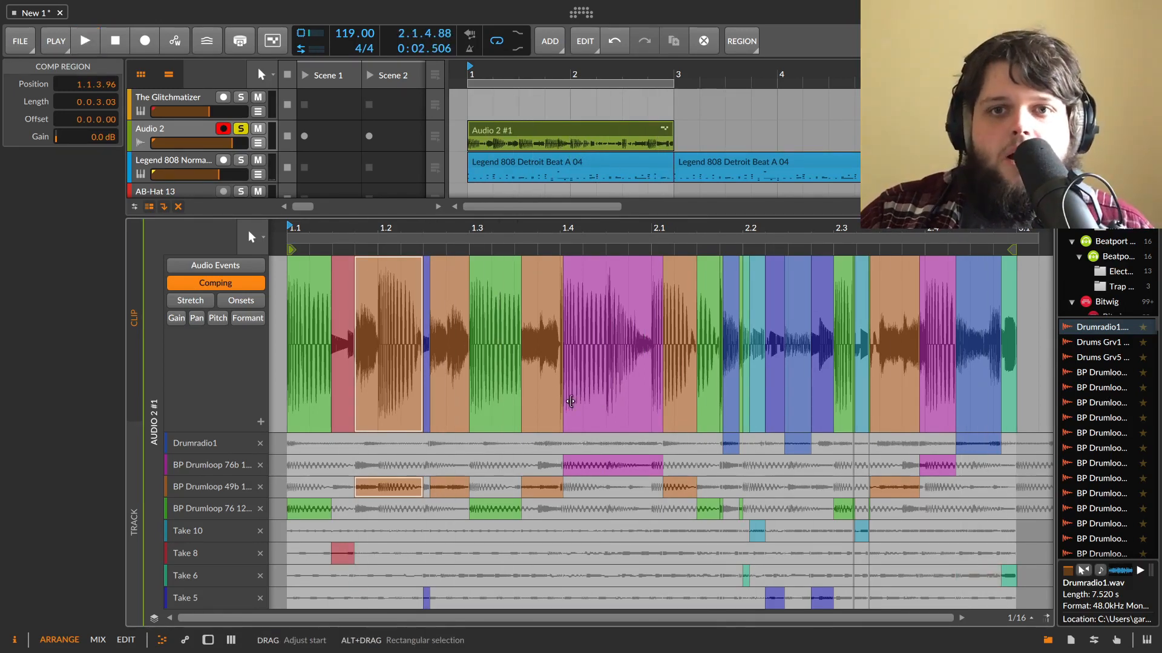
Step: Switch the comp regions at 1.1.3.96 to Take 6, 1.2.3.28 to BP Drumloop 76b, 1.3 to Take 8 and 1.3.3.28 to BP Drumloop 76
click(397, 465)
click(399, 598)
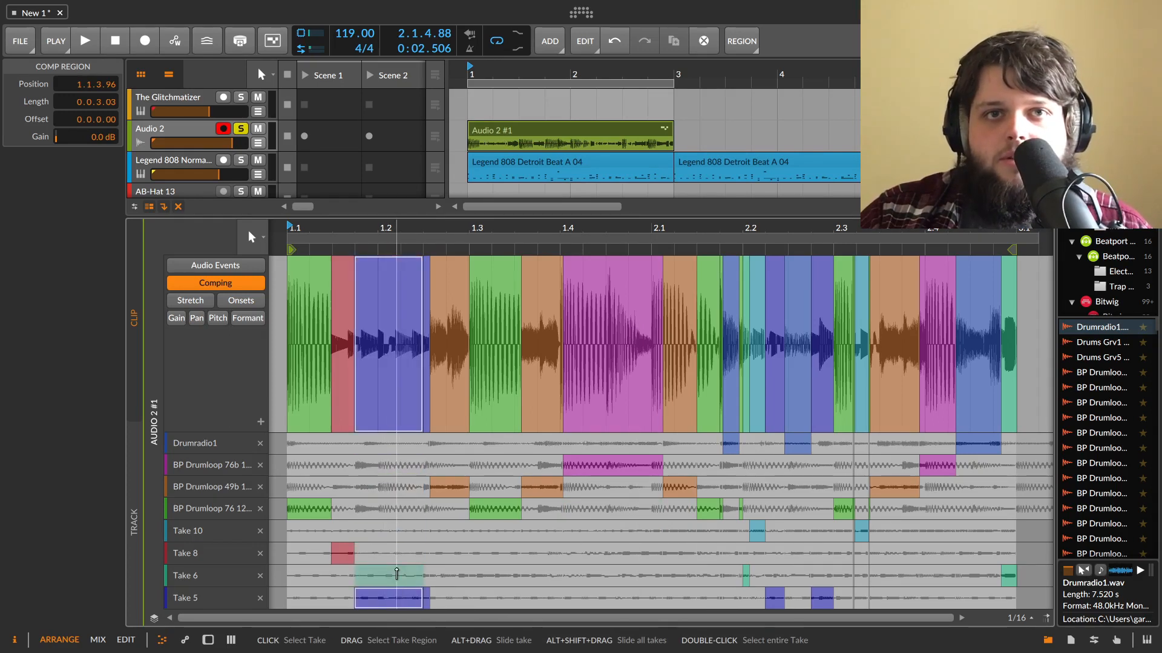
click(397, 576)
click(455, 464)
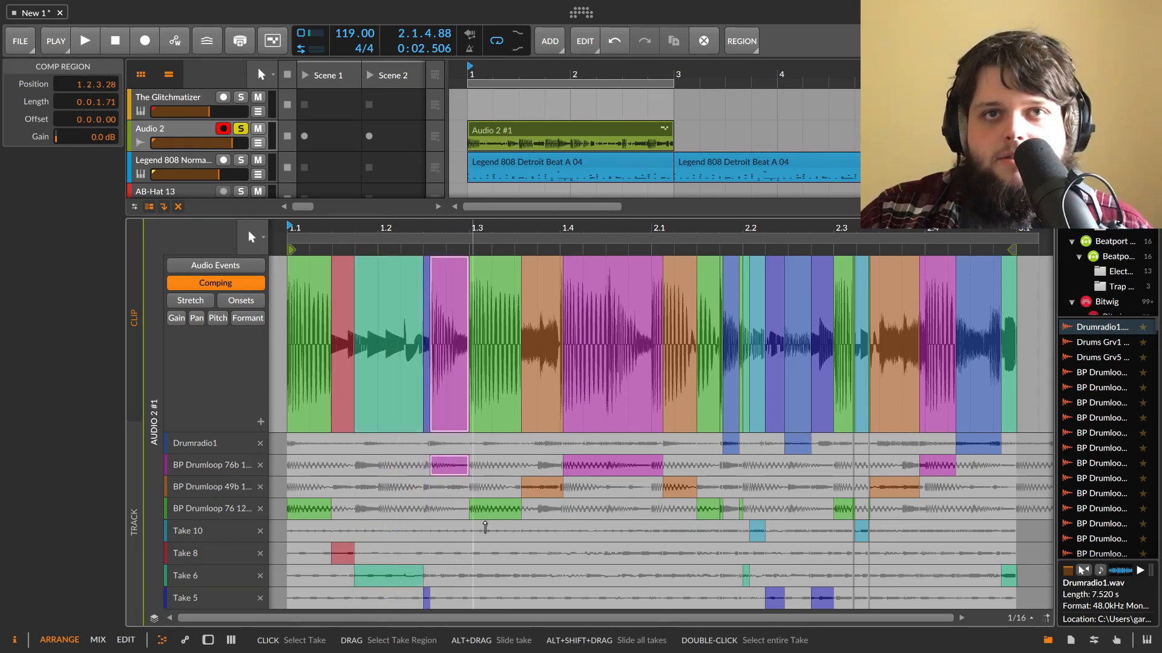
click(495, 553)
click(541, 508)
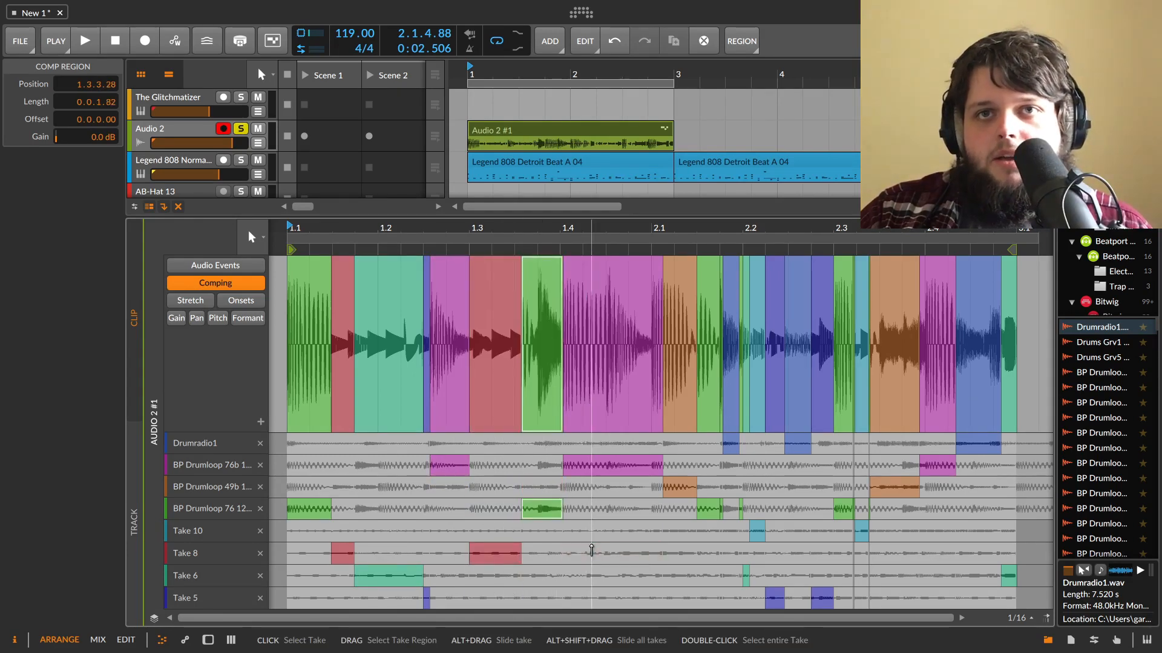
Step: Comp in Take 8 at 1.4.1.11, Take 6 at 2.1.1.49, Take 5 at 2.1.3.00 and BP Drumloop 76b for the region right after it
click(611, 553)
click(679, 575)
click(707, 598)
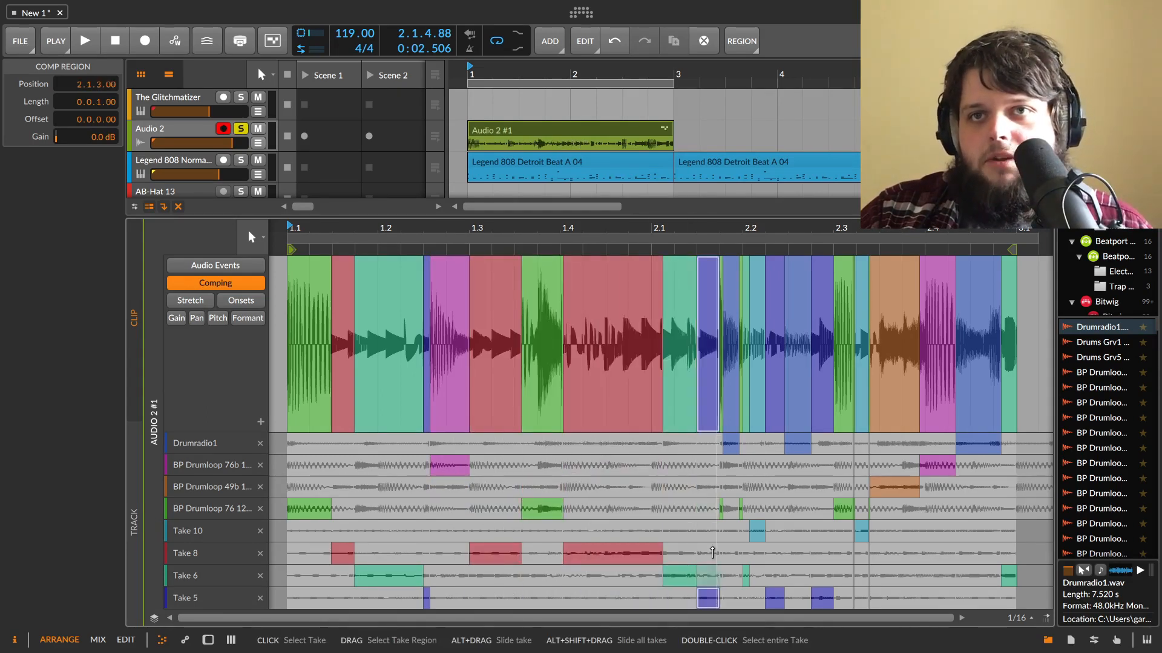
click(730, 465)
Step: Comp in BP Drumloop 49b just before 2.2.2.83, BP Drumloop 76 at 2.2.2.83, Take 8 at about 2.2.4 and Take 5 at 2.3.1.00
click(774, 487)
click(800, 510)
click(822, 553)
click(844, 598)
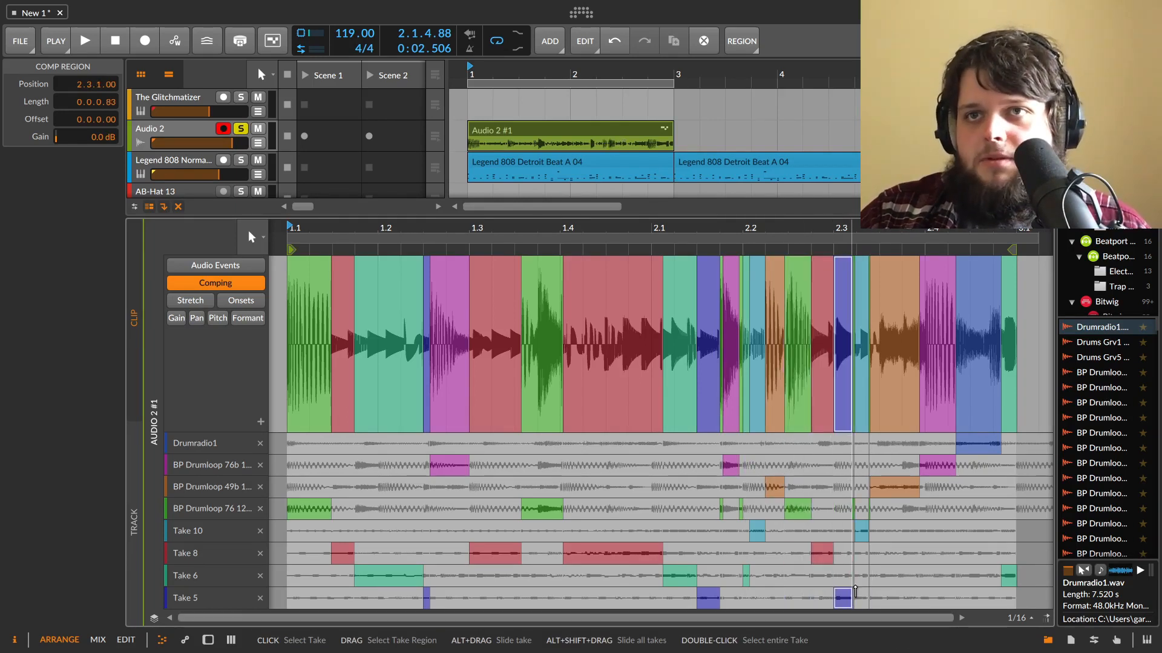
Step: Switch the region at 2.3.1.00 to BP Drumloop 76b, 2.3.2.58 to Take 5, the next one to BP Drumloop 76 and 2.4.2.35 to Take 8
click(843, 465)
click(895, 598)
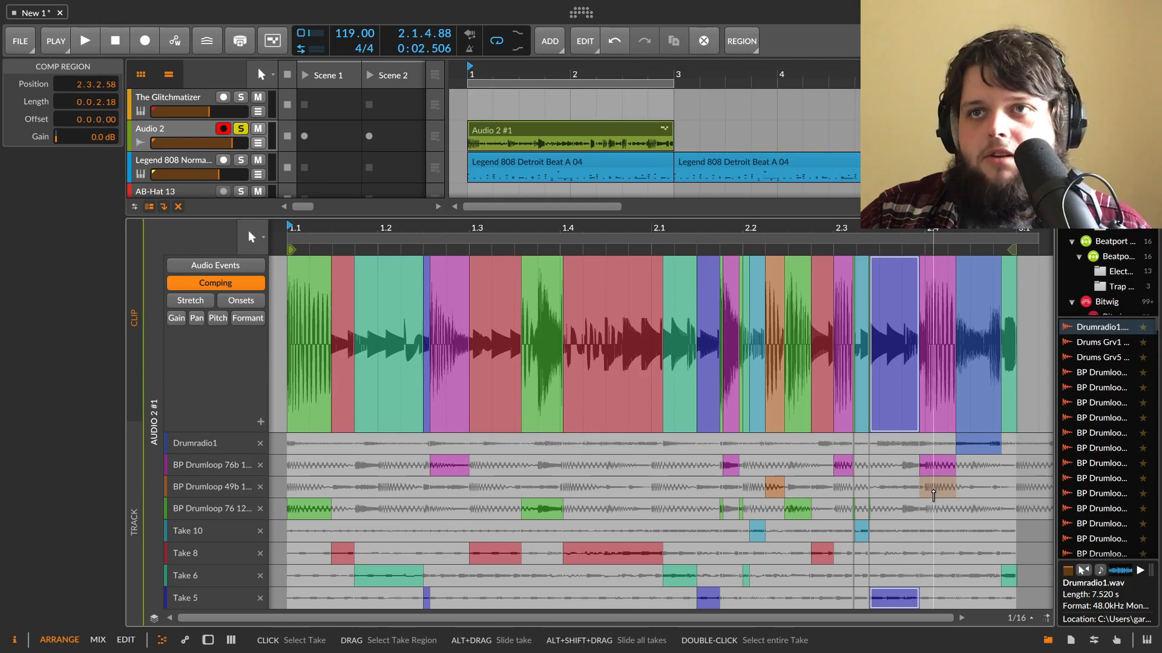
click(936, 508)
click(980, 553)
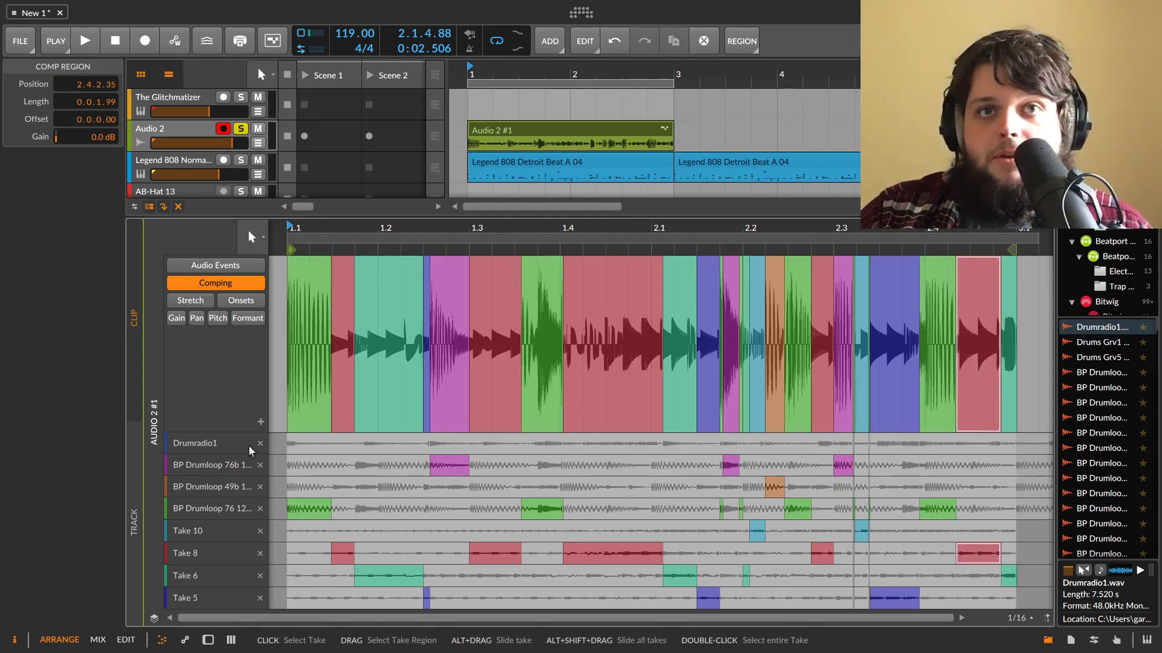
Step: Start playback and comp in BP Drumloop 49b at 1.3, Drumradio1 at 2.1.3.00, and BP Drumloop 76b at 1.4.1.11 and 2.2.2.83
key(space)
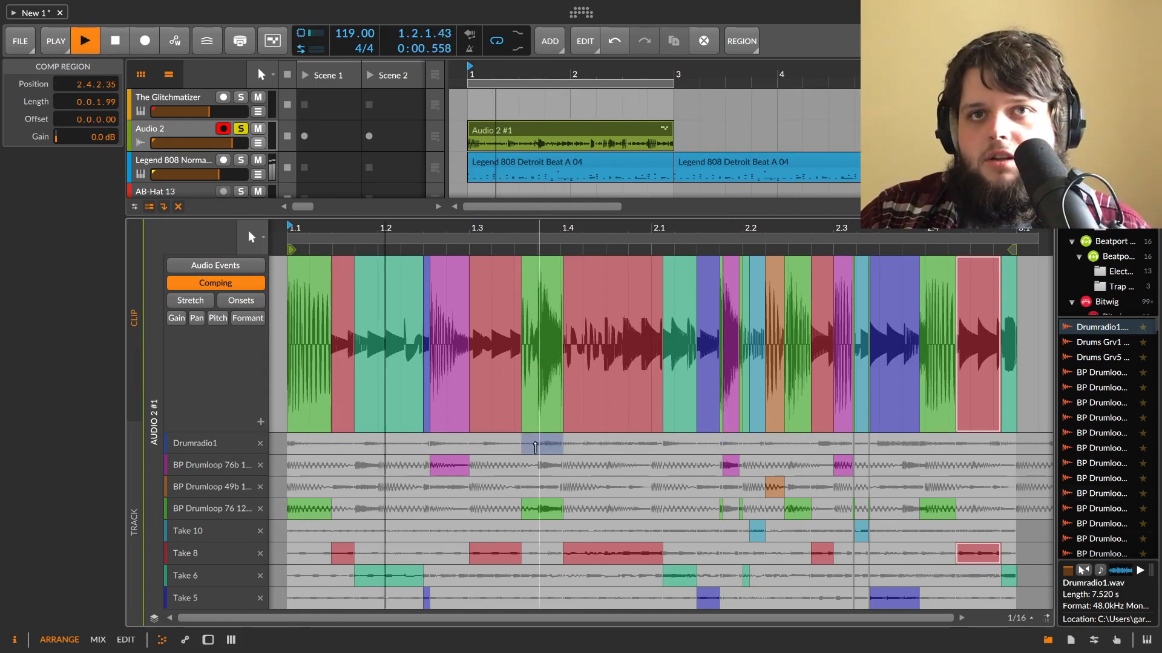
click(495, 488)
click(601, 465)
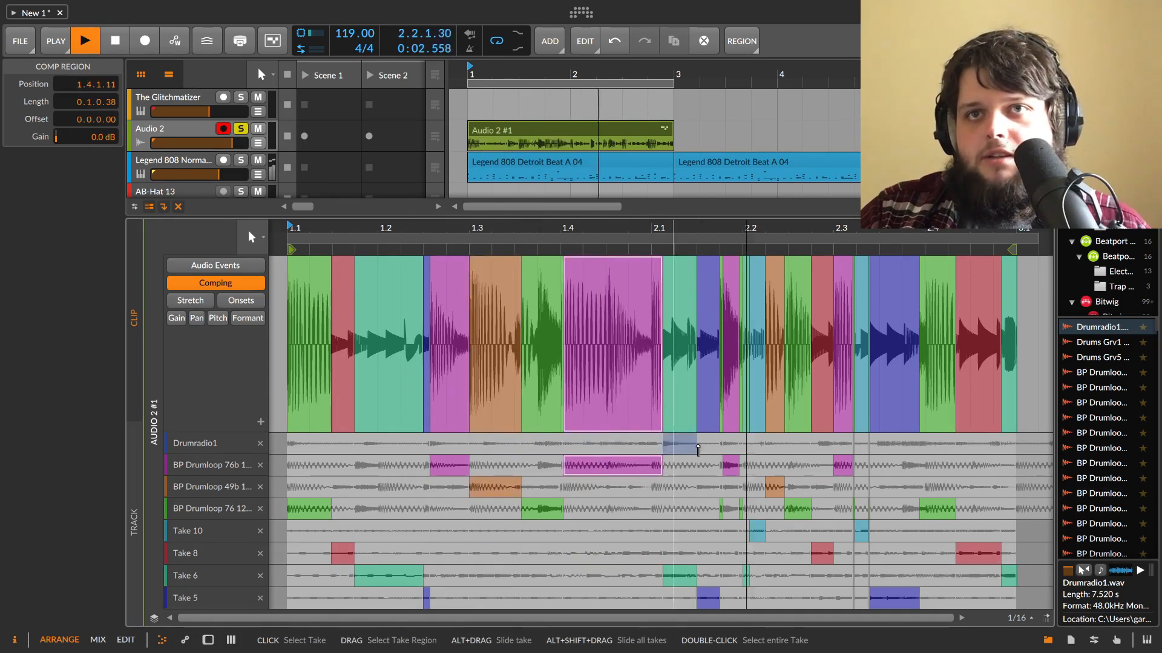
click(708, 444)
click(798, 465)
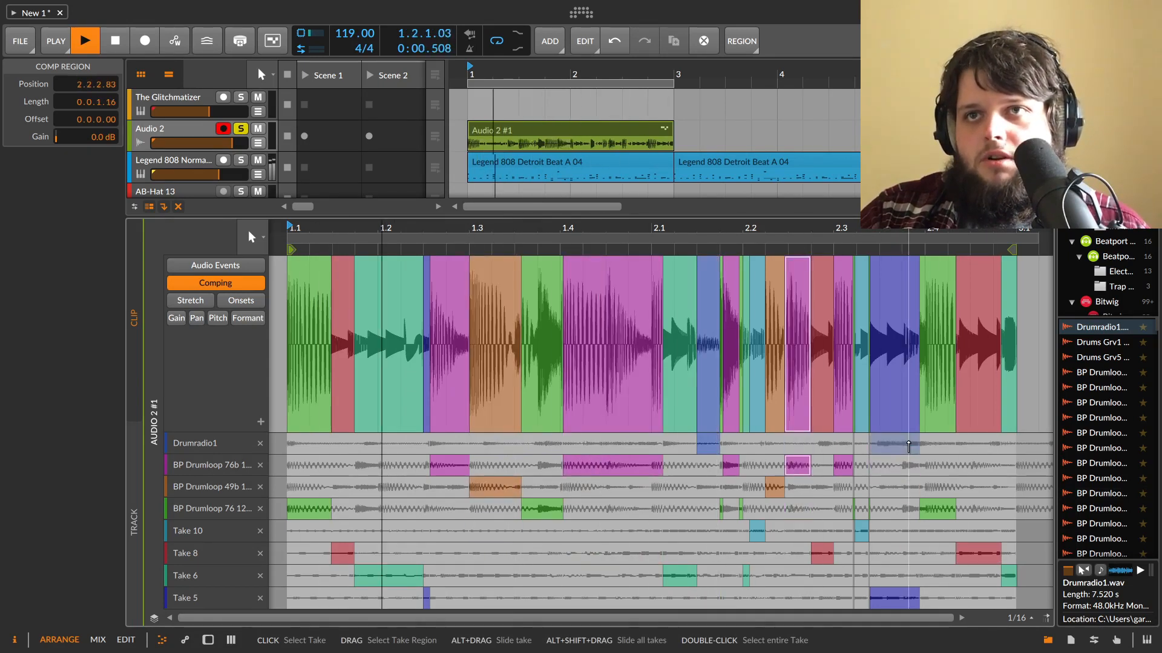
Step: Try Drumradio1 at 2.3.2.58, replace it with Take 6, and comp in Take 8 for the following region and Drumradio1 at 2.4.4.34
click(894, 444)
click(937, 553)
click(887, 576)
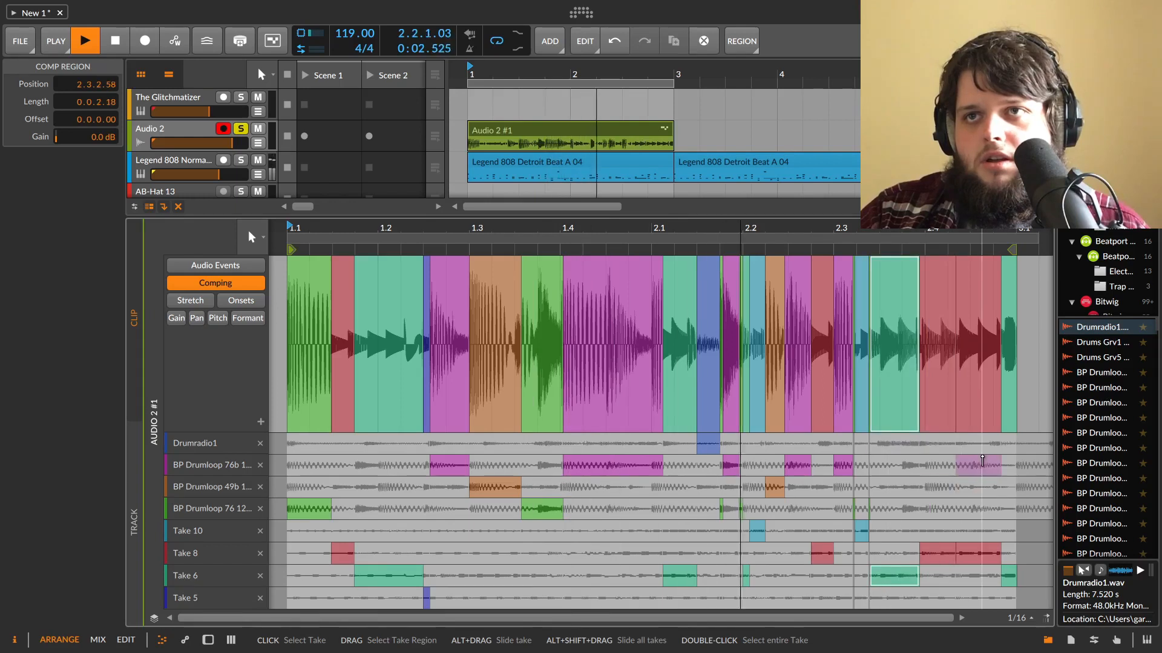
click(1008, 443)
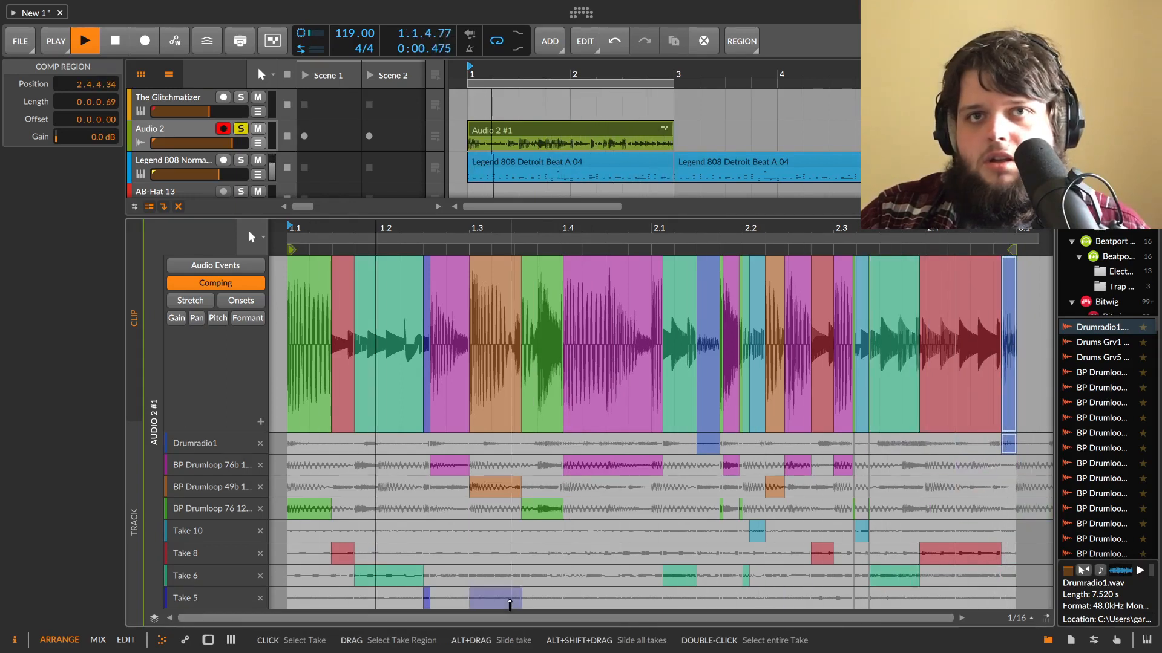
Step: Switch the regions at 1.4.1.11 to Take 6, 2.1.1.49 to BP Drumloop 49b and 2.4.4.34 to Take 5, and stop playback
click(608, 575)
click(684, 488)
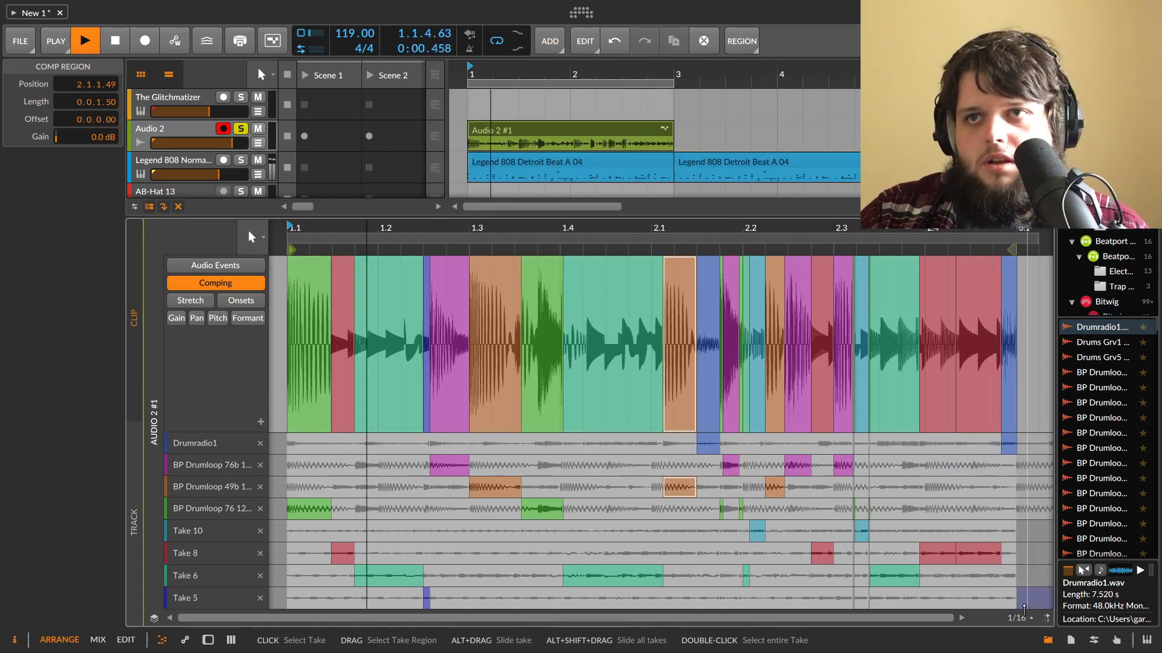
click(1008, 598)
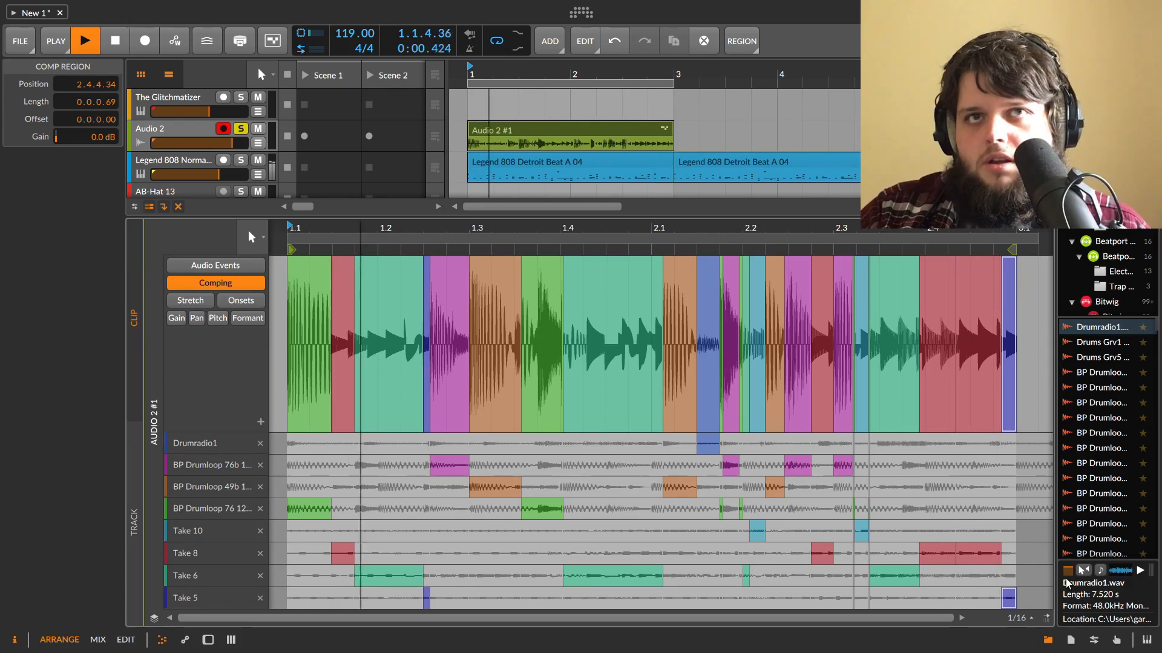
key(space)
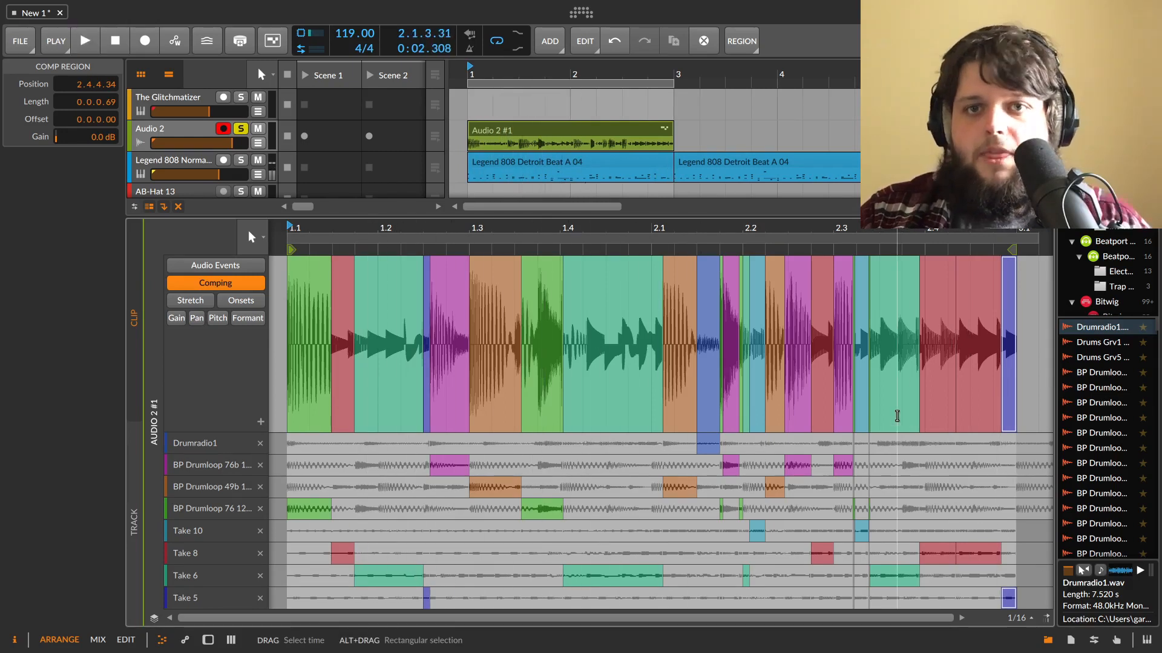